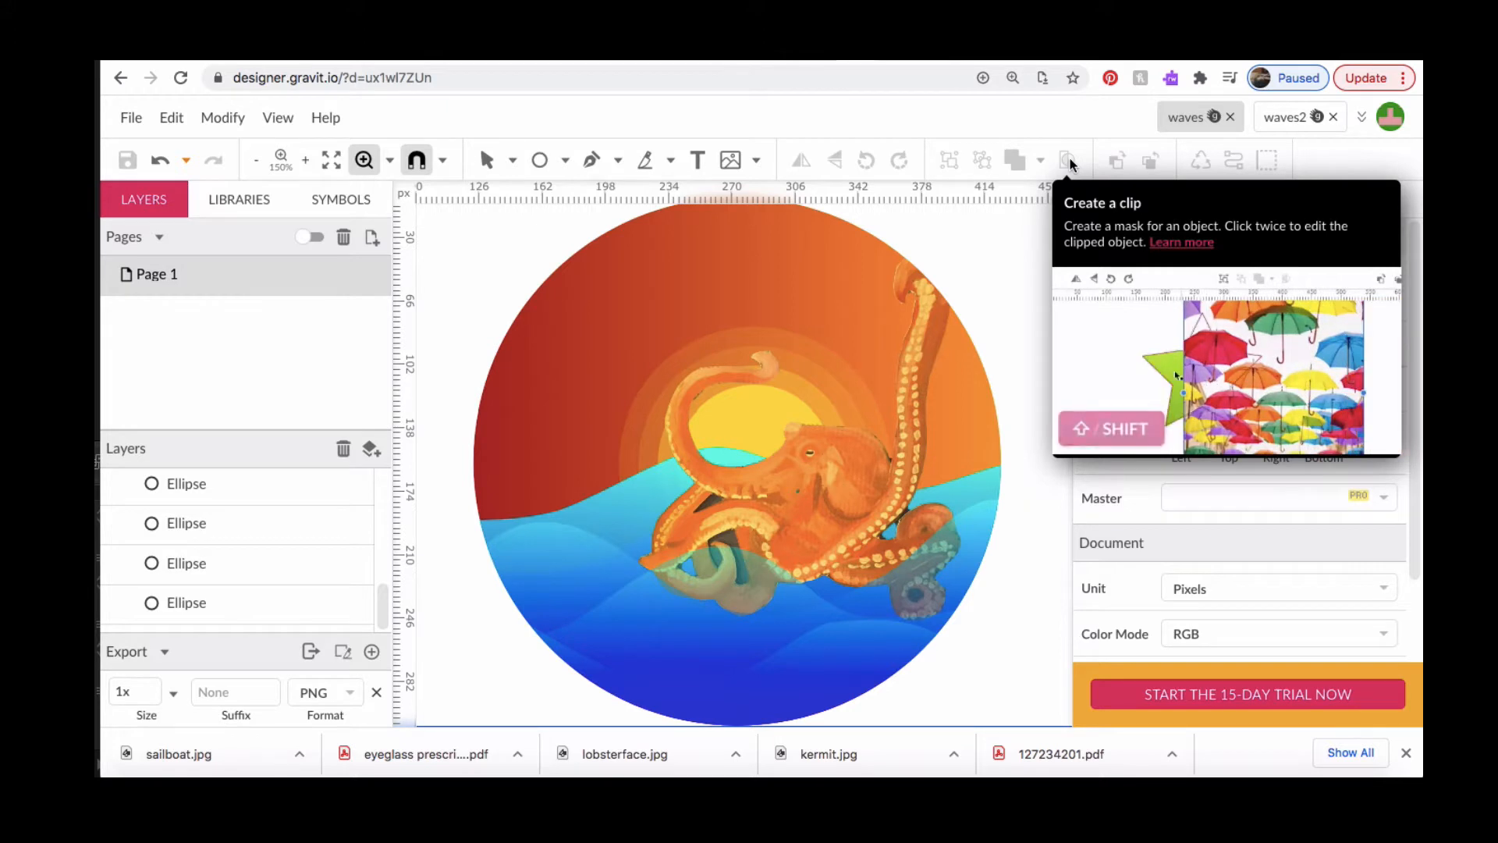
# - Review the Clipping / Masking documentation, including the Using Clip Selection instructions, and return to the waves design
pyautogui.click(1175, 246)
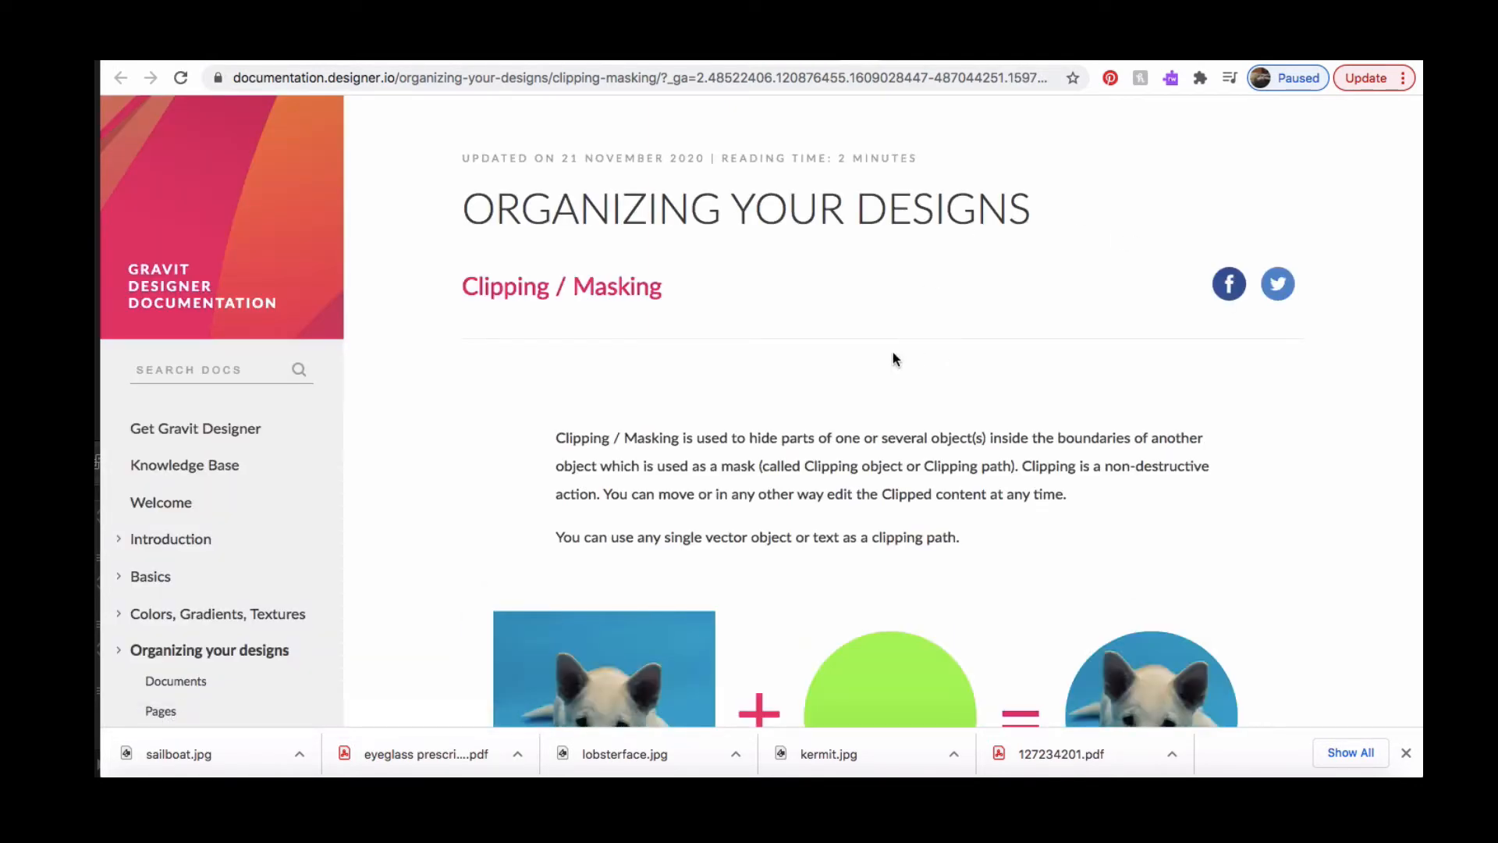
pyautogui.scroll(-3, 897, 352)
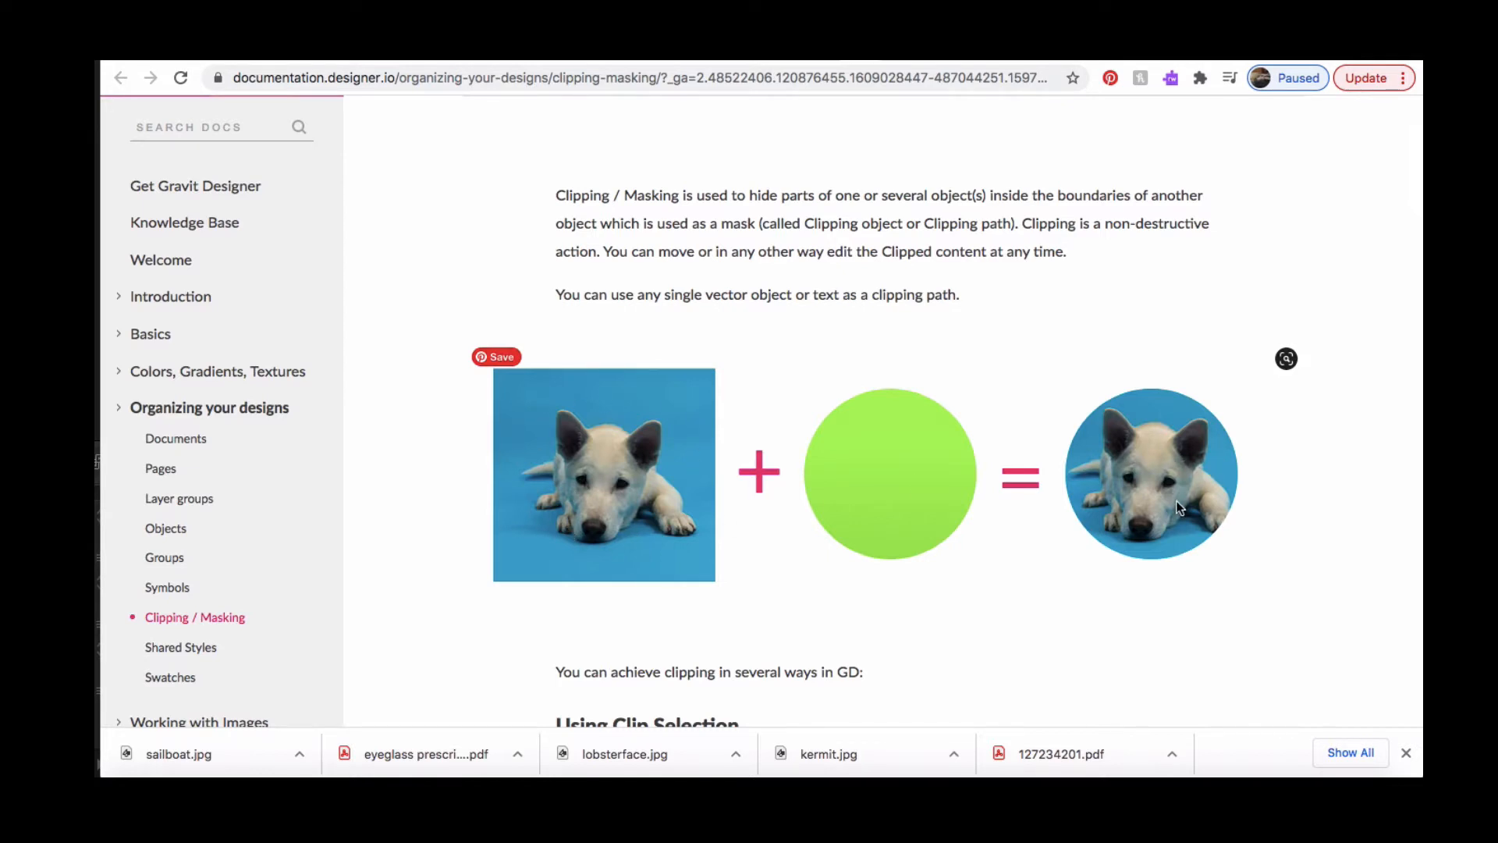
pyautogui.scroll(-5, 1177, 504)
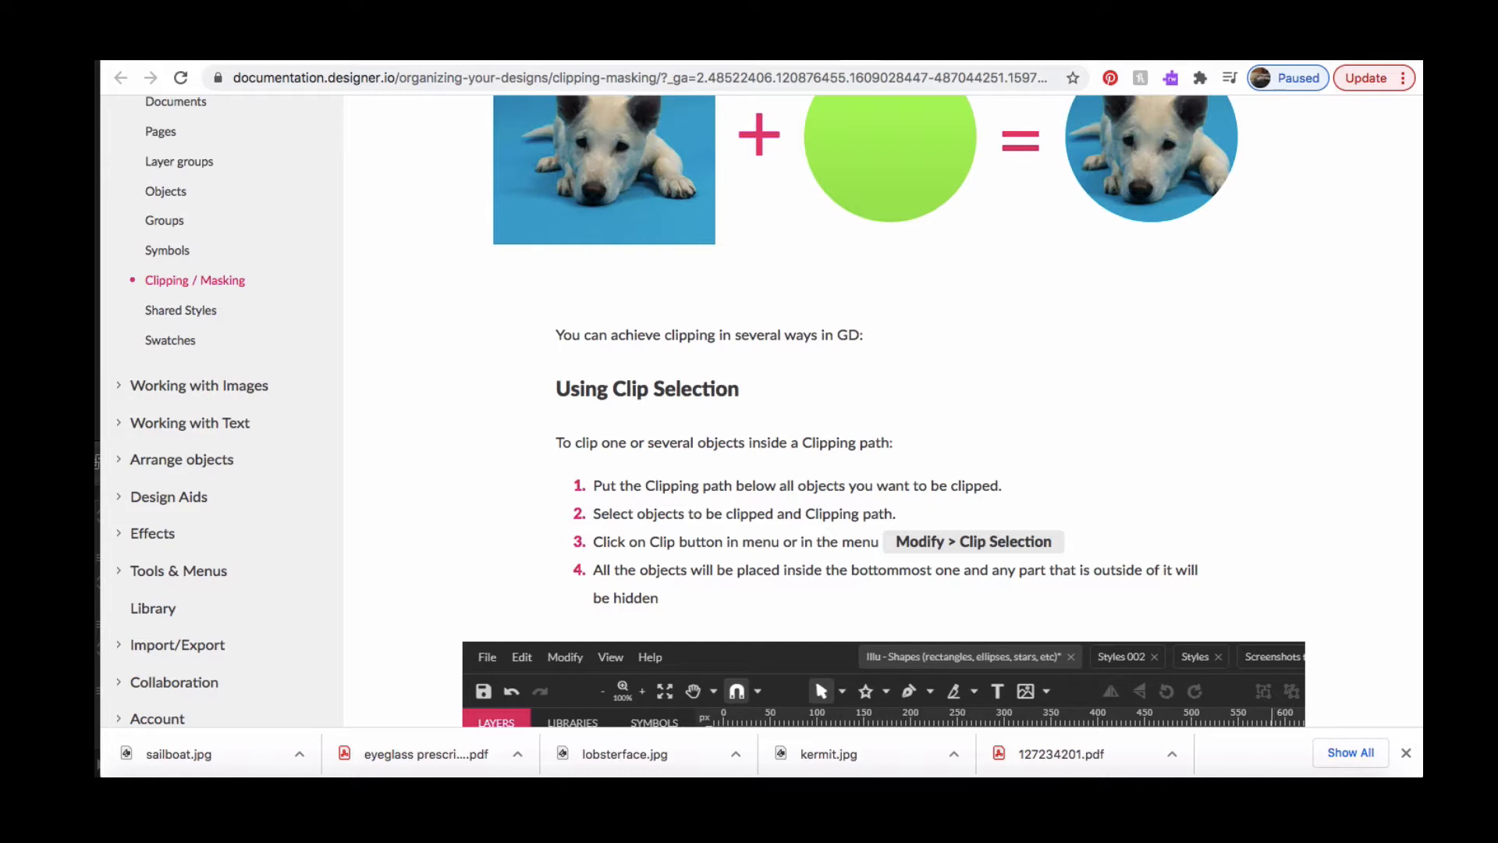
pyautogui.click(837, 49)
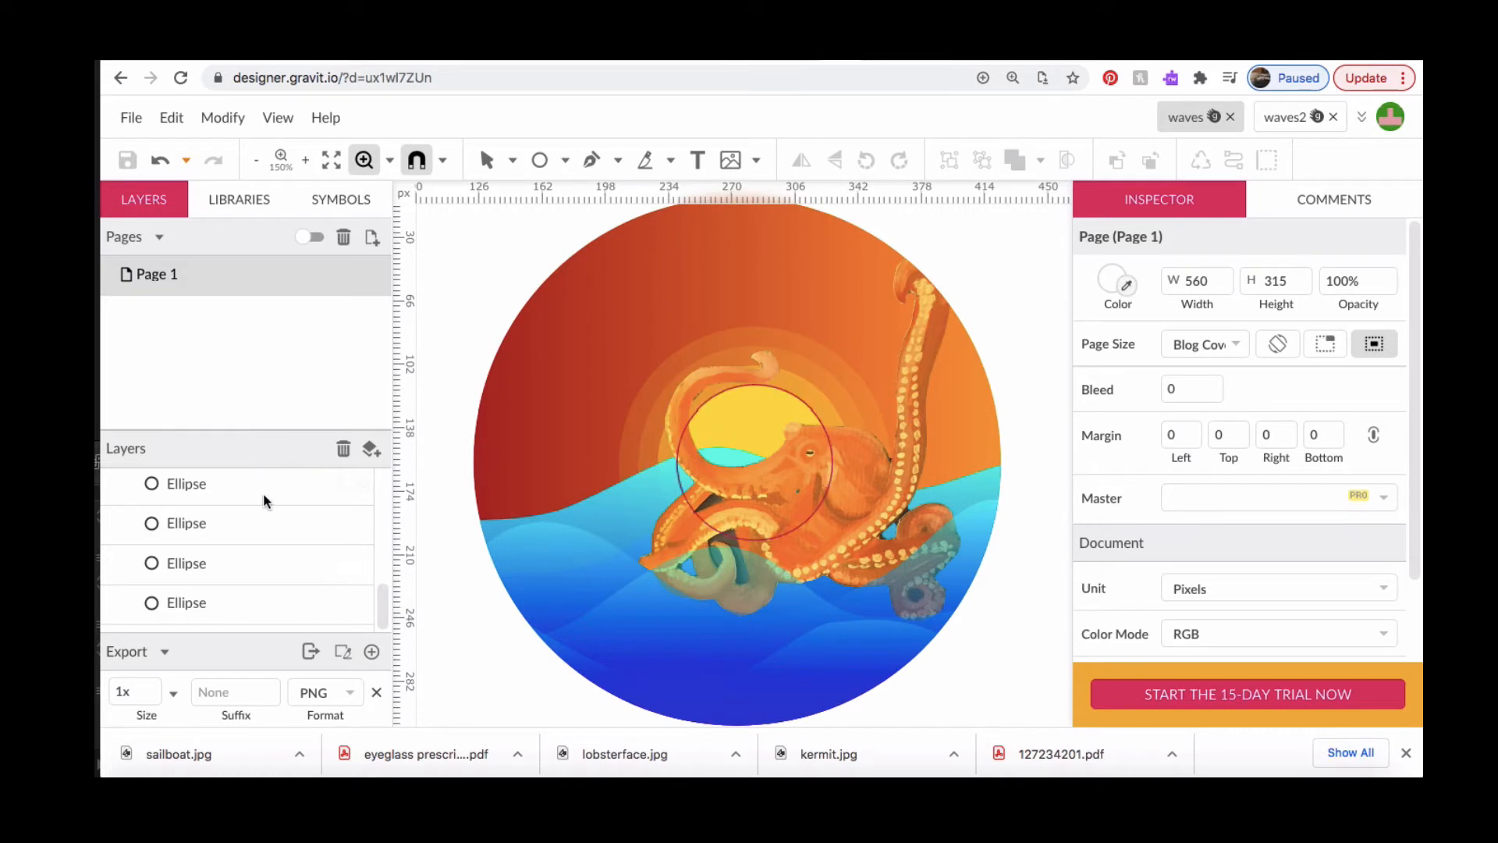
# - Hide the octopus image in the waves design
pyautogui.scroll(5, 264, 493)
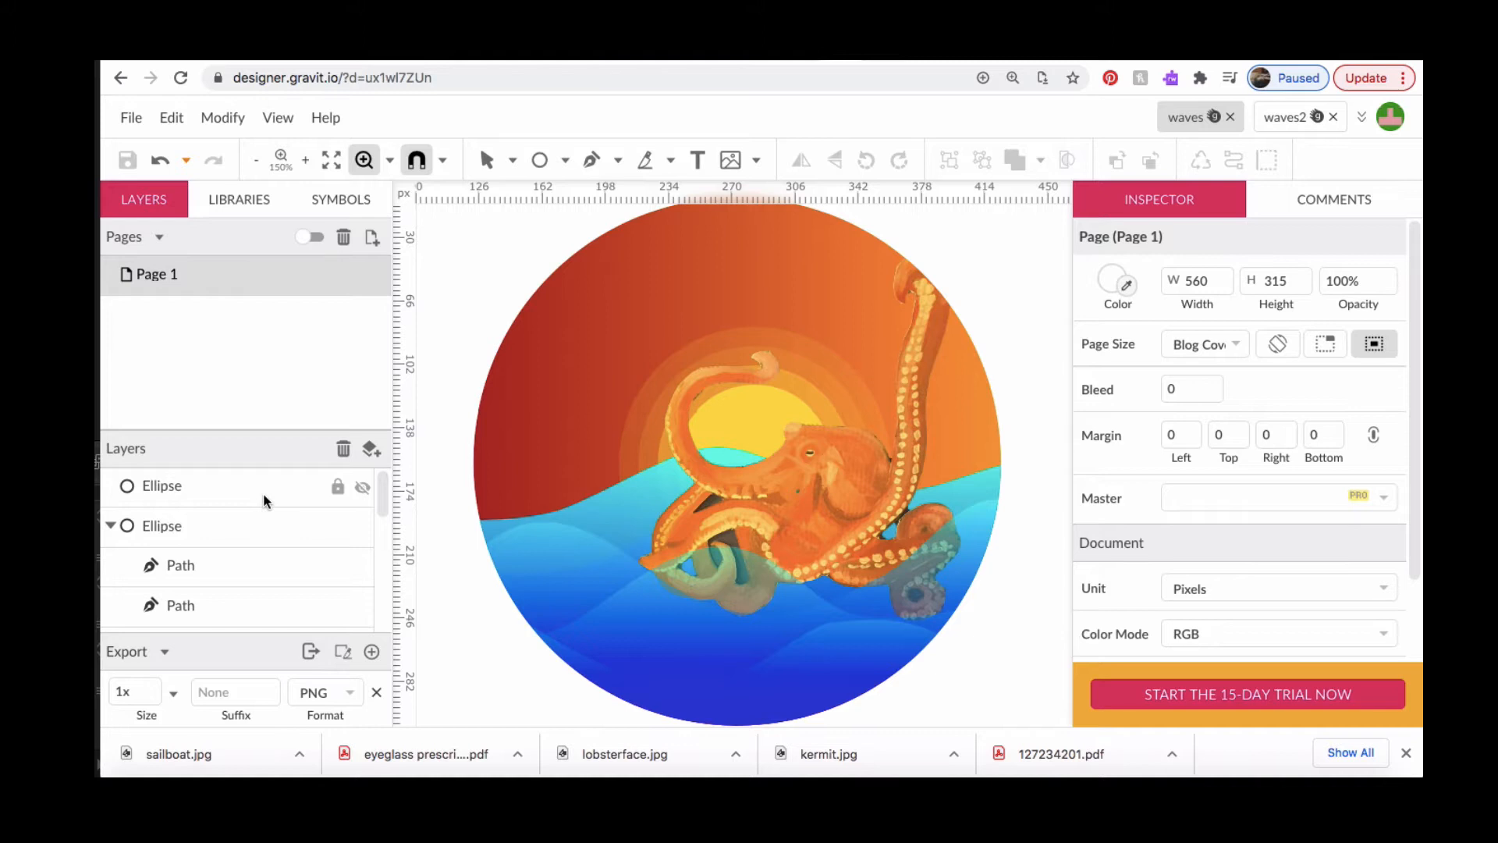
pyautogui.scroll(-3, 264, 493)
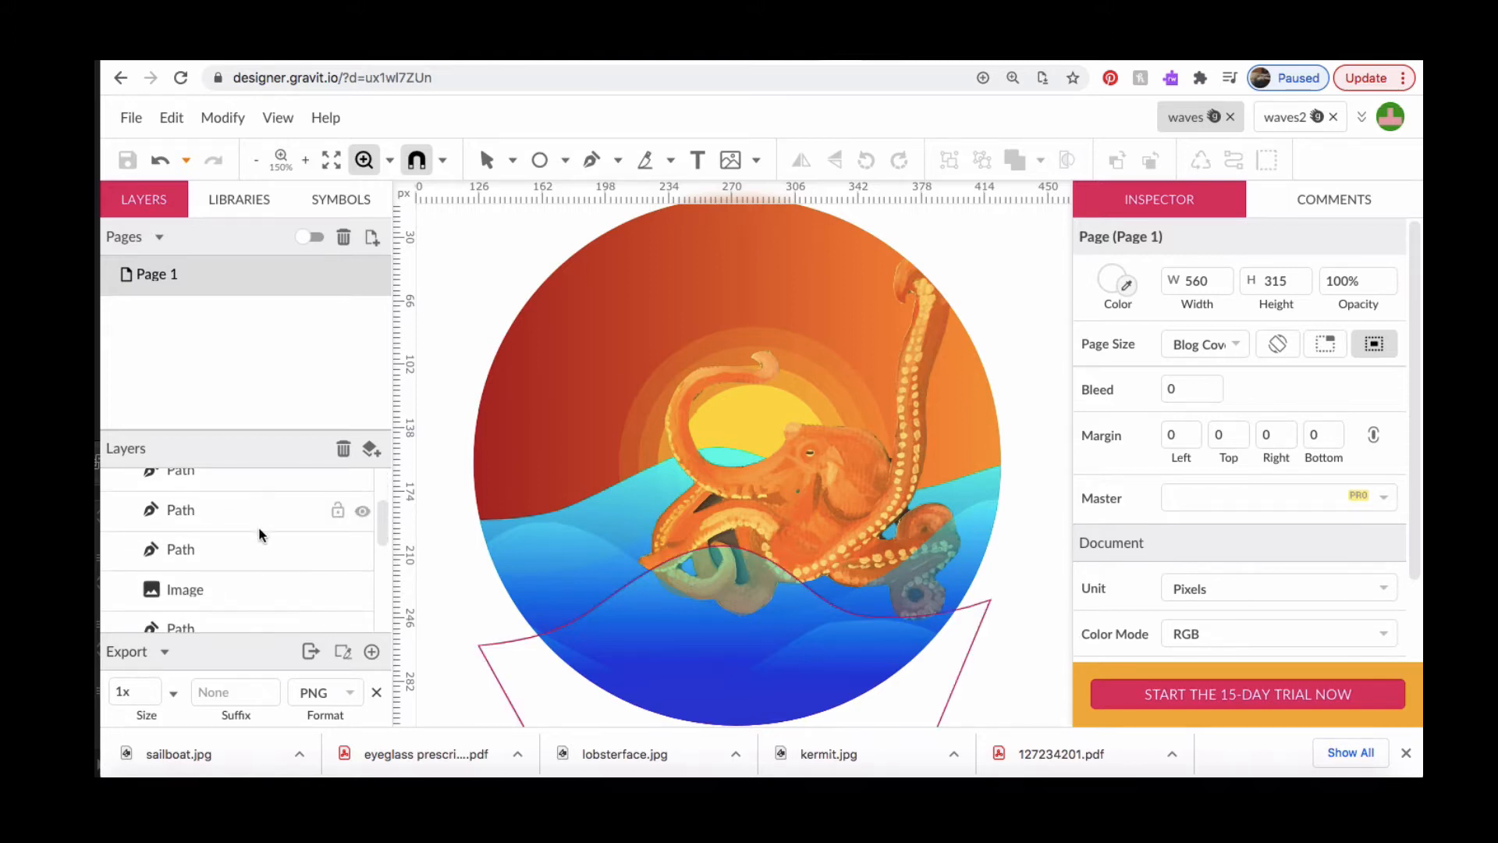
pyautogui.click(217, 586)
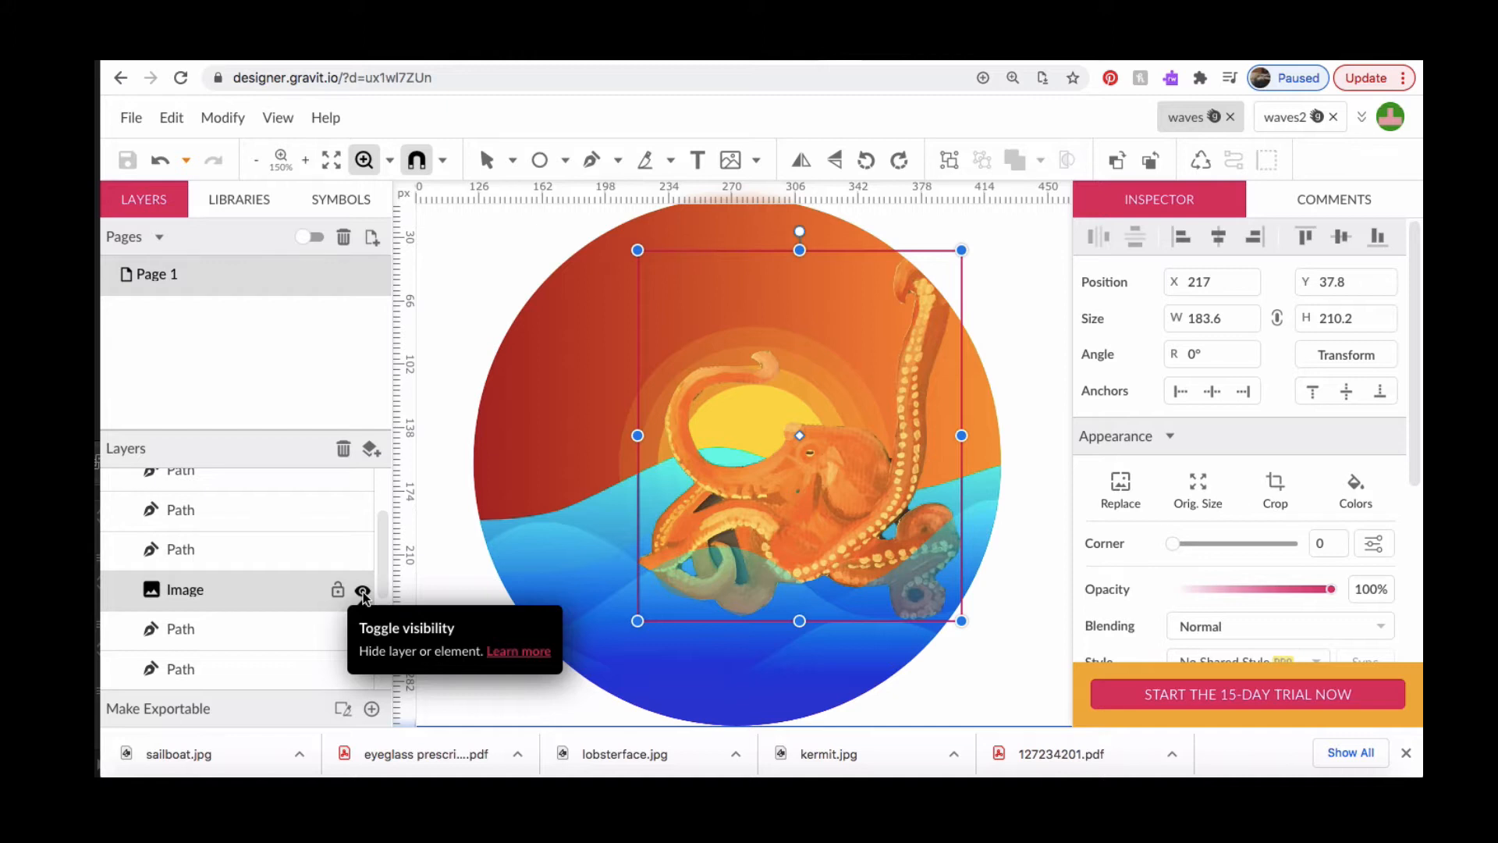
pyautogui.click(362, 592)
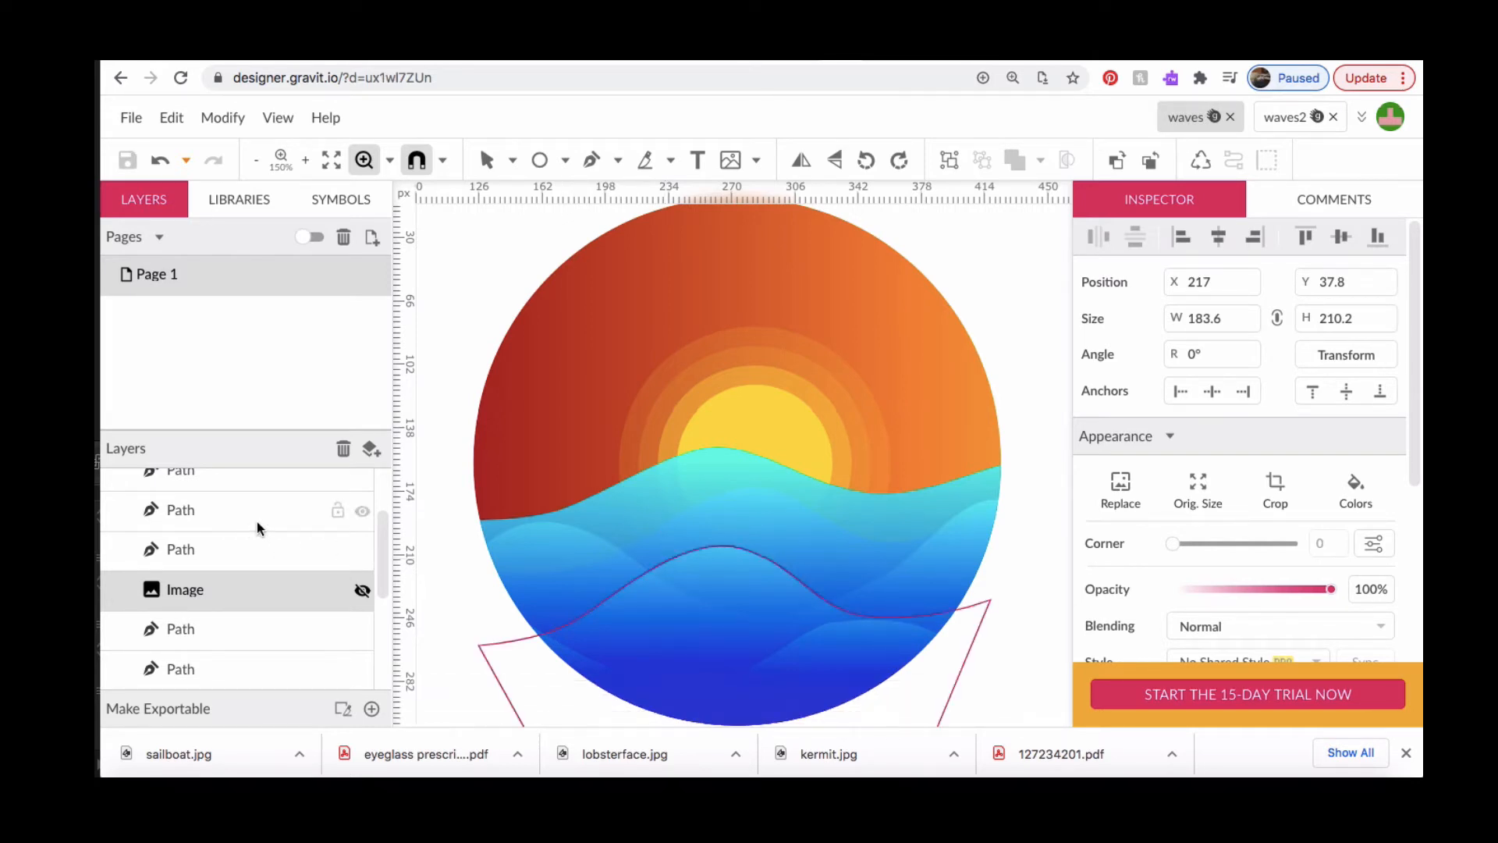
# - Create a new design with the Blog Cover (560x315 px) preset
pyautogui.click(130, 118)
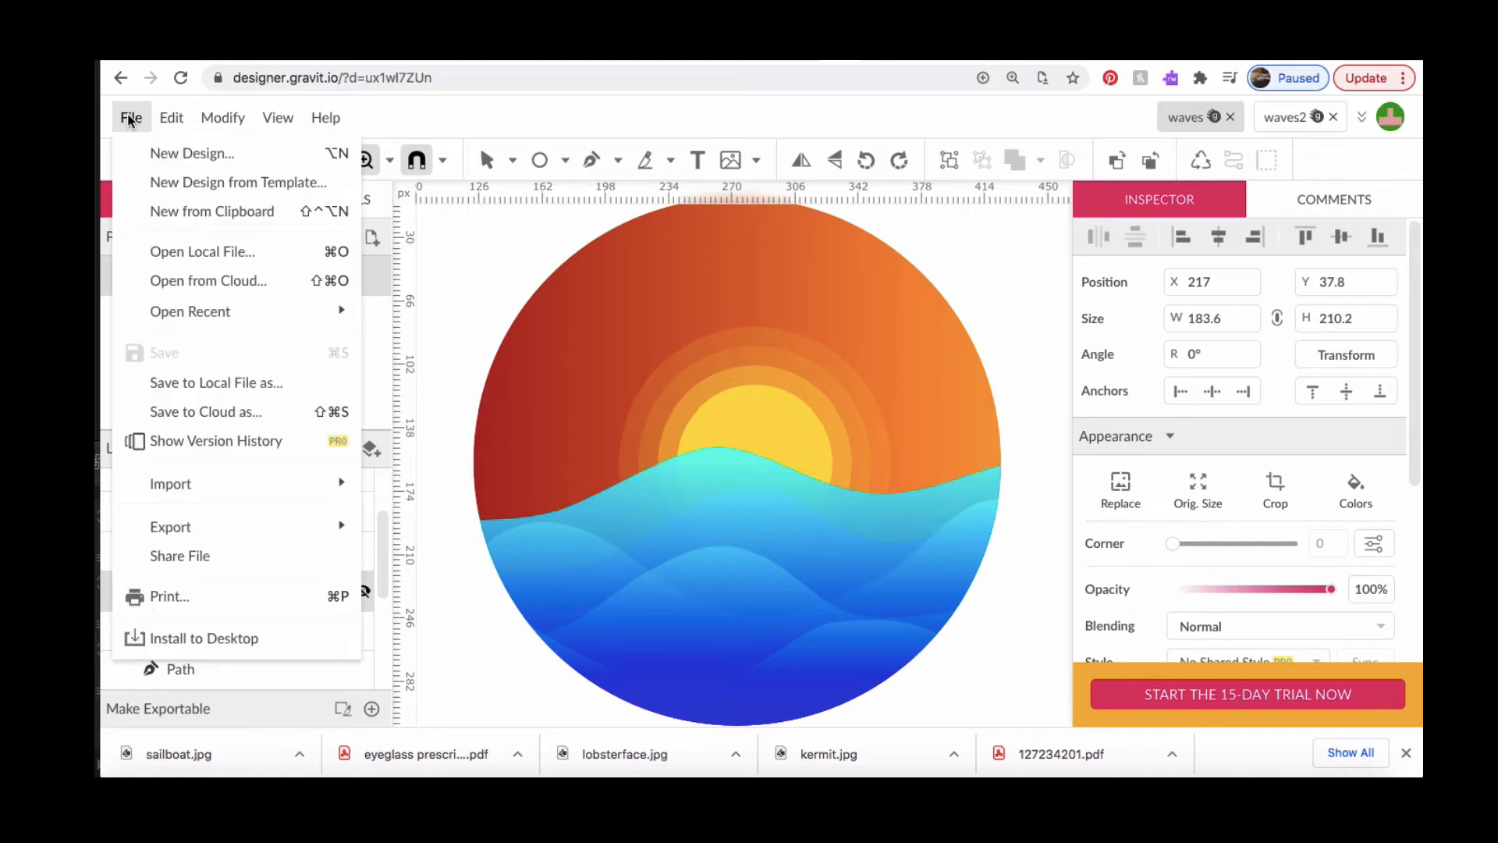
pyautogui.click(186, 156)
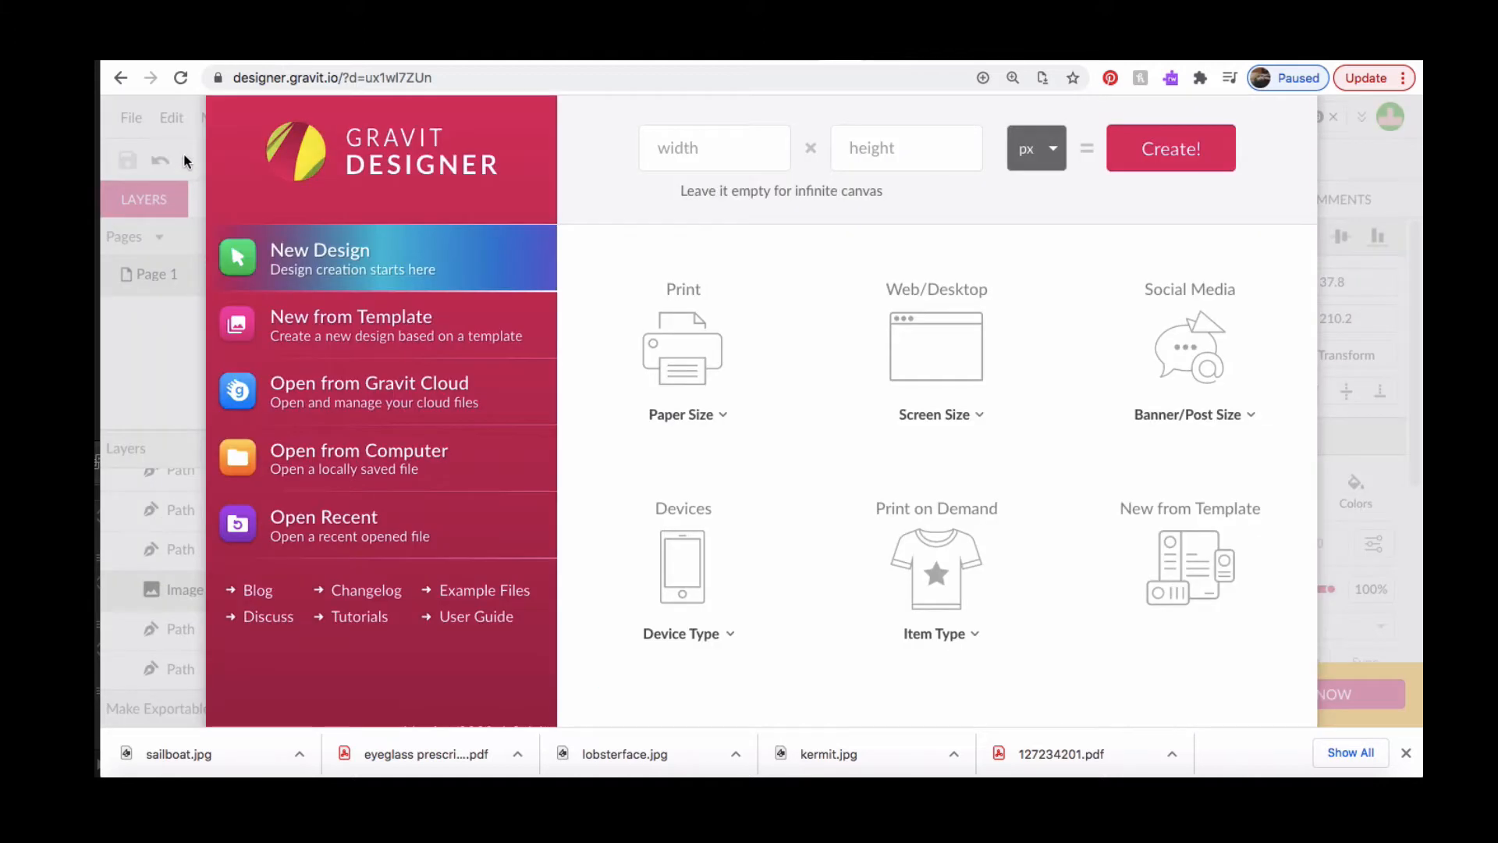
pyautogui.click(952, 365)
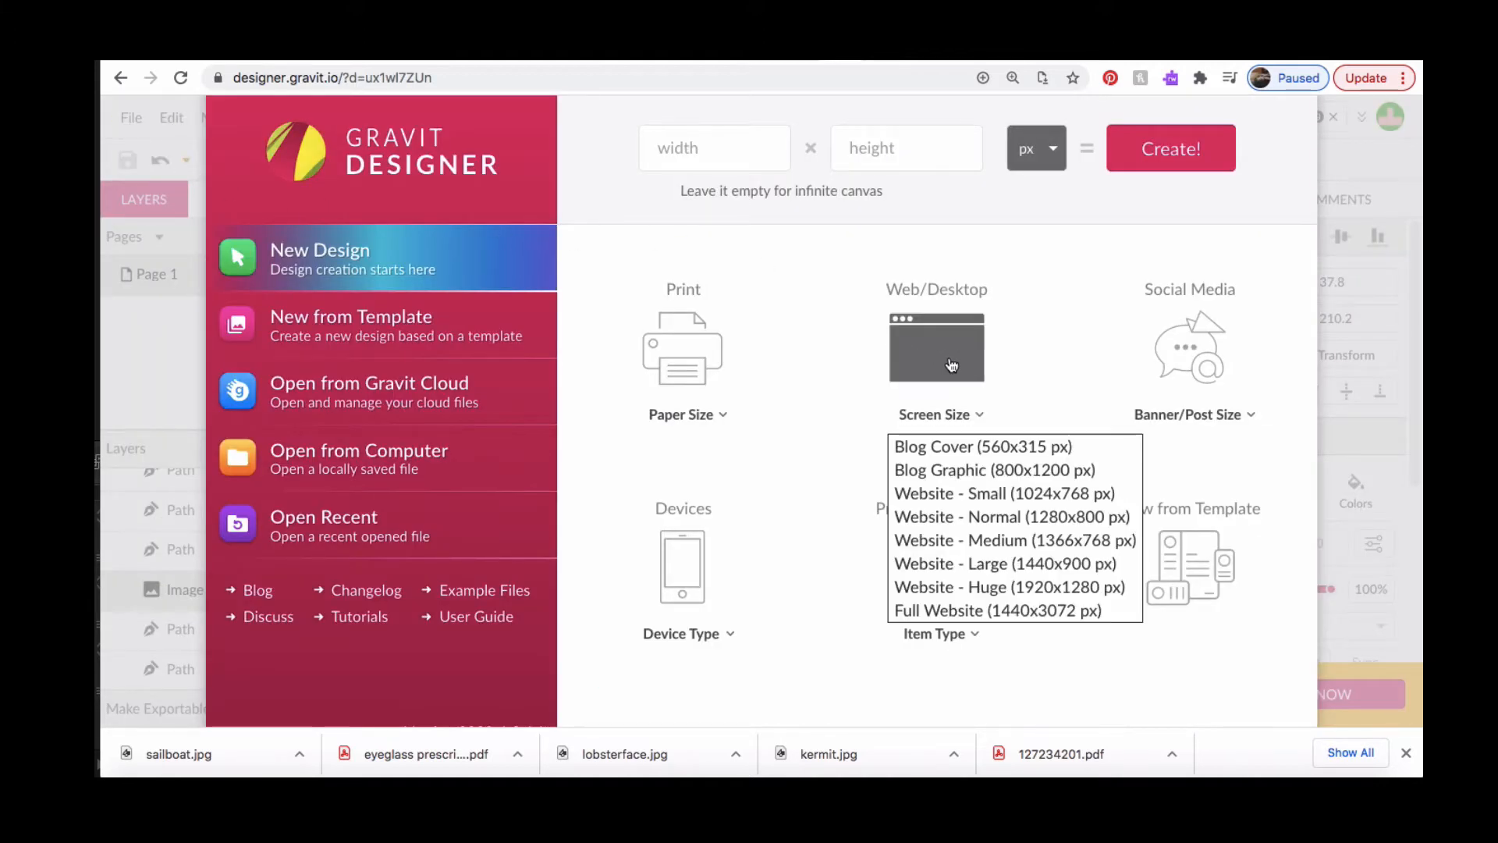
pyautogui.click(965, 446)
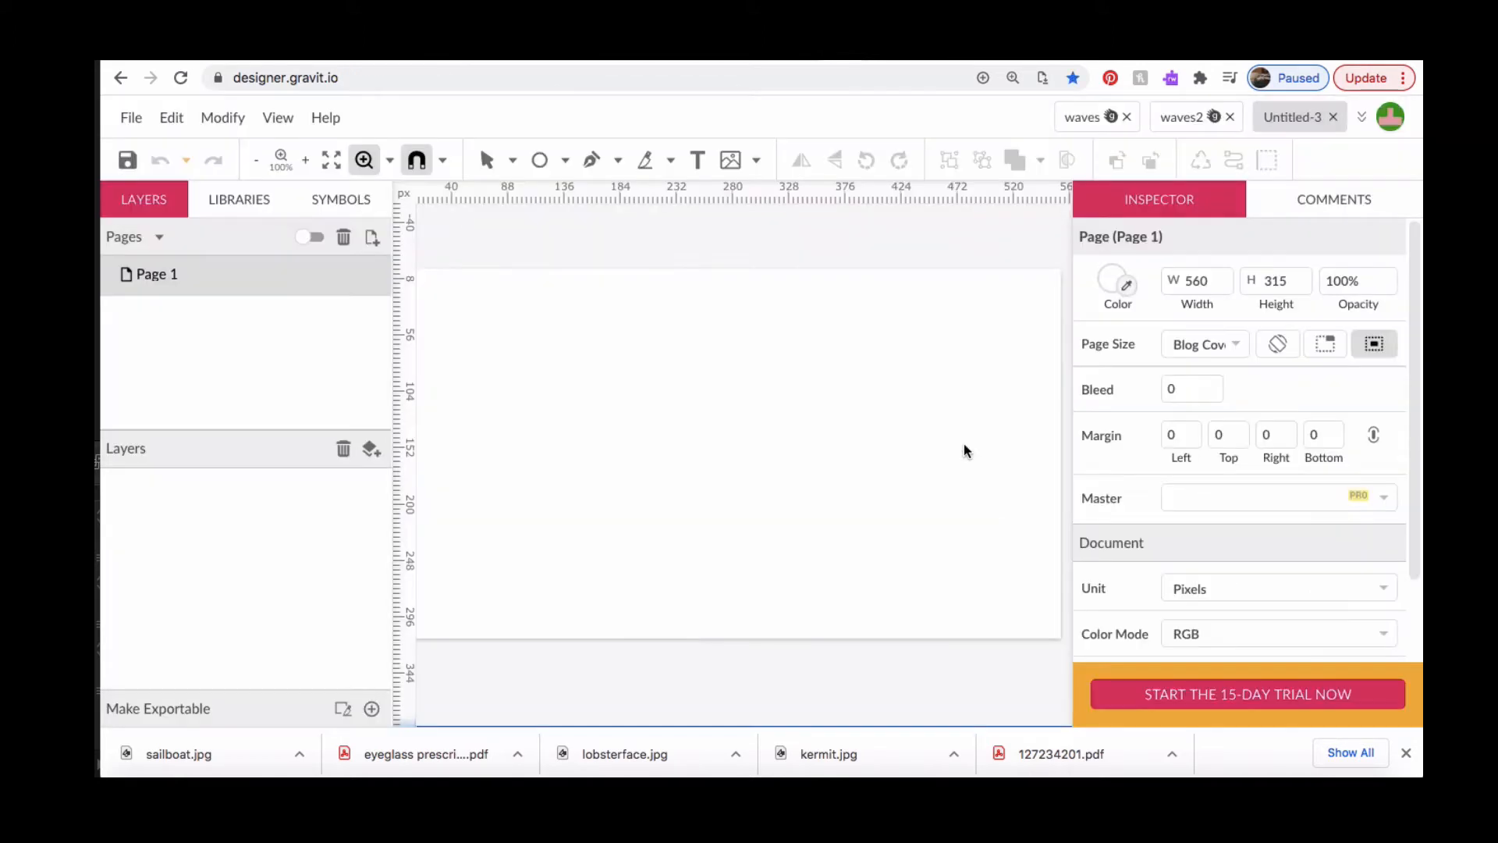
# - Draw a circle about 267 px wide on the page and resize it proportionally to 300 px wide
pyautogui.click(539, 162)
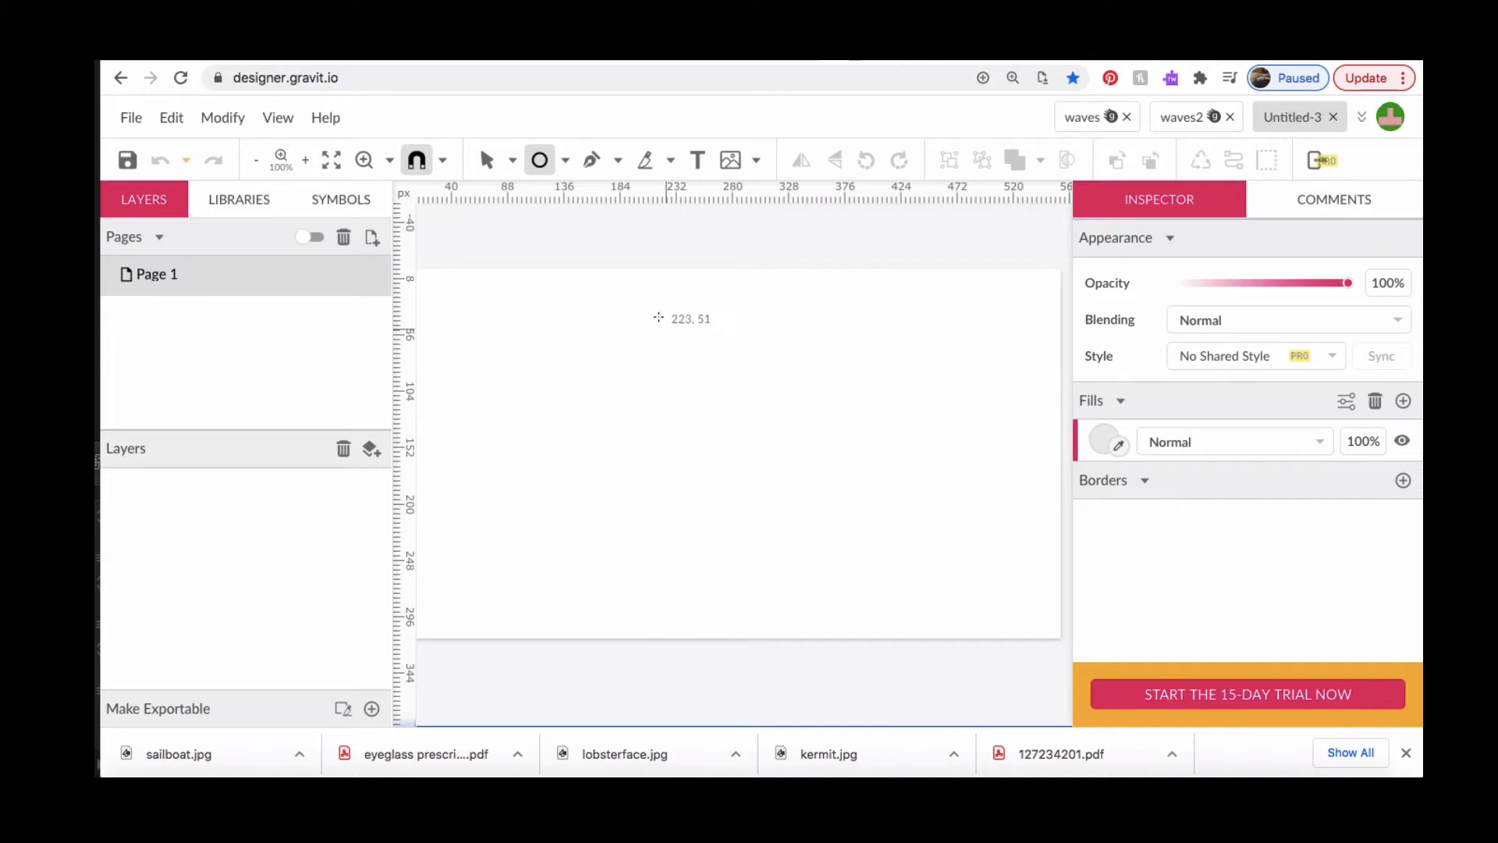
pyautogui.moveTo(601, 306); pyautogui.dragTo(908, 562)
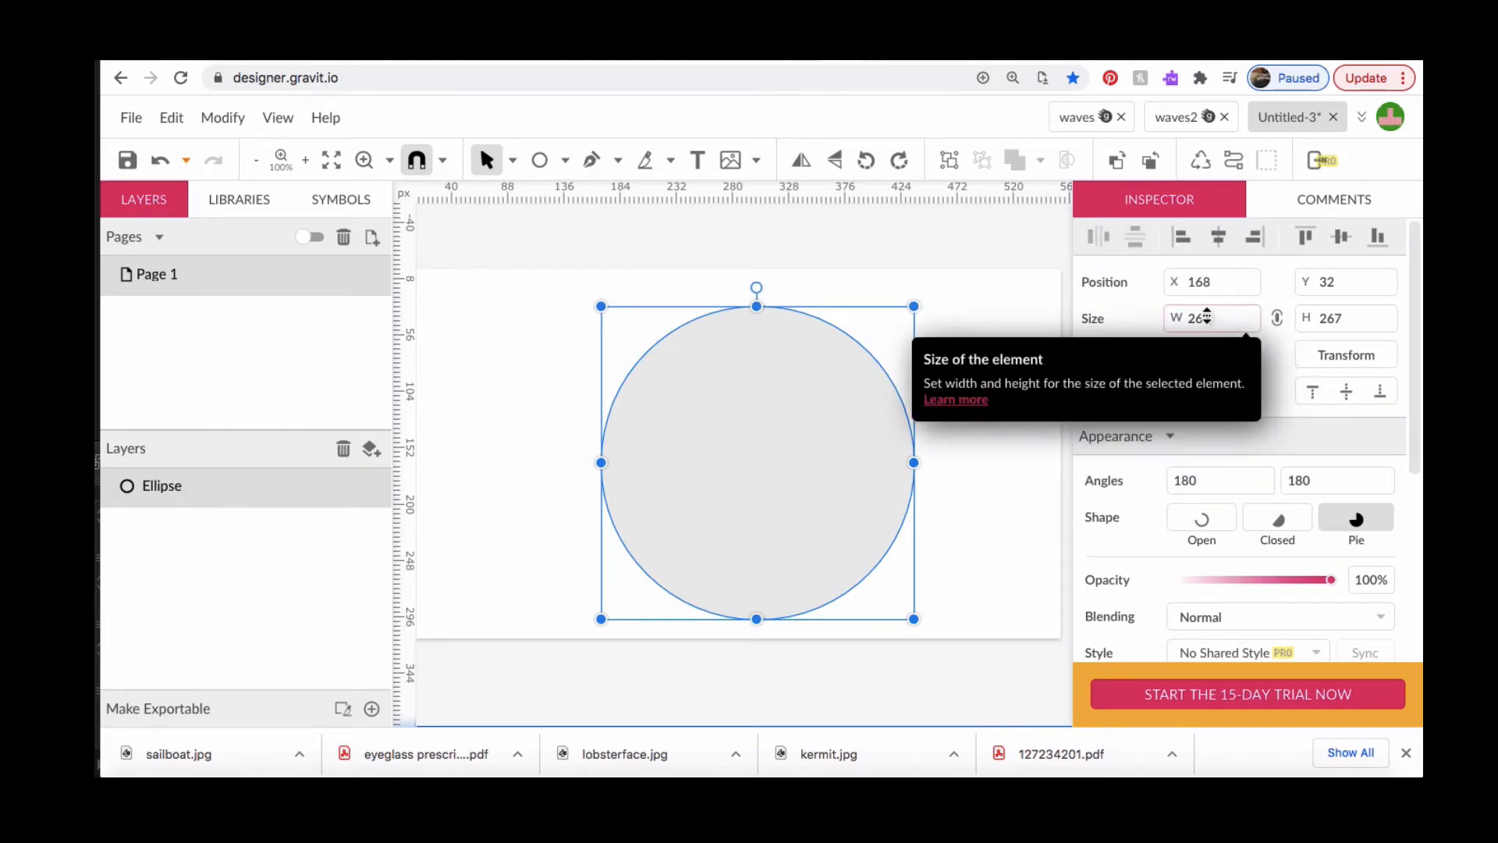
pyautogui.click(1214, 317)
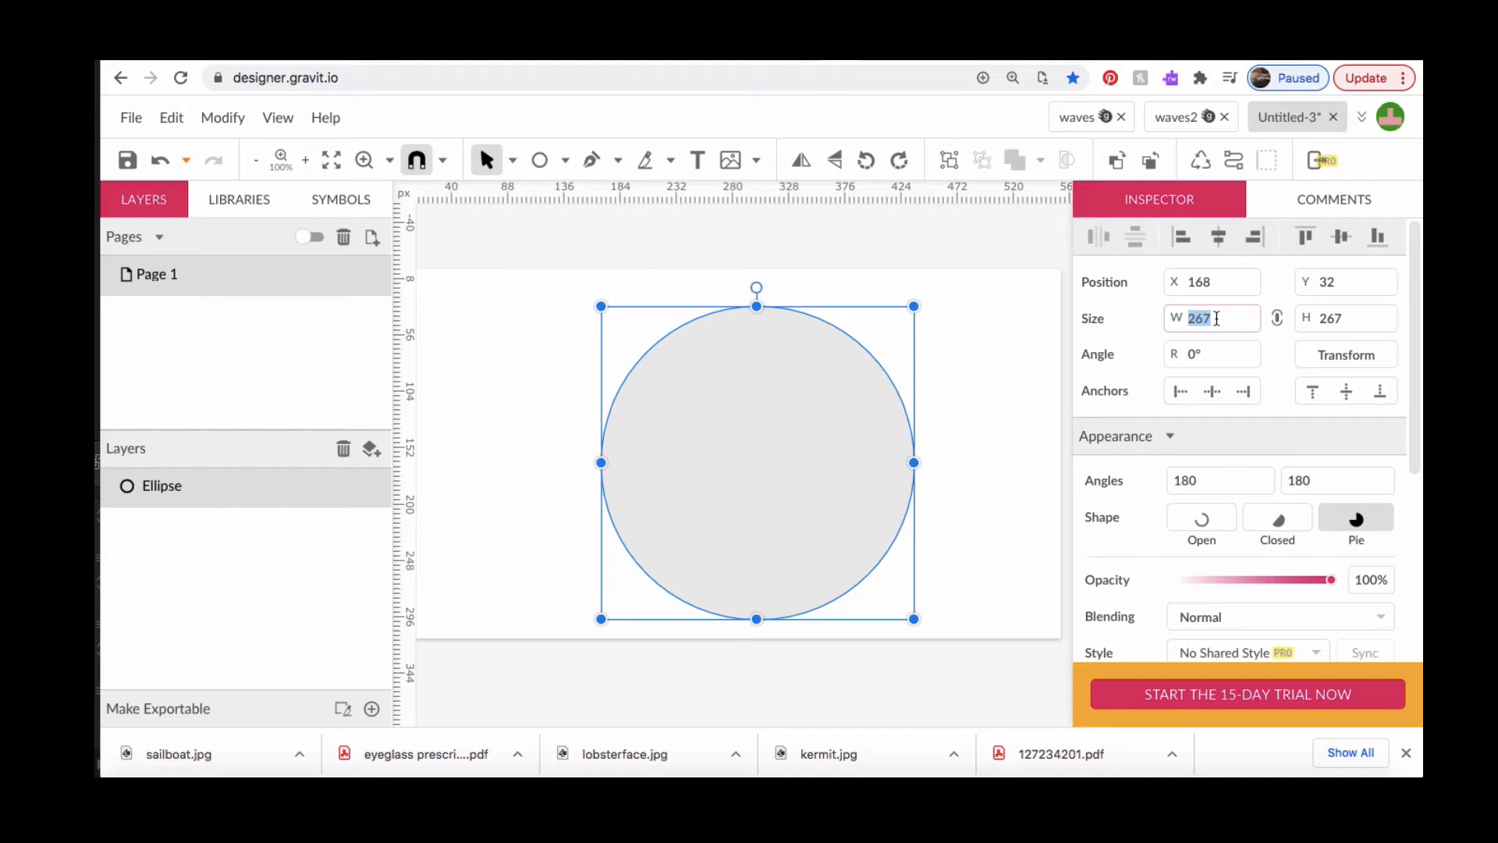
pyautogui.write('300')
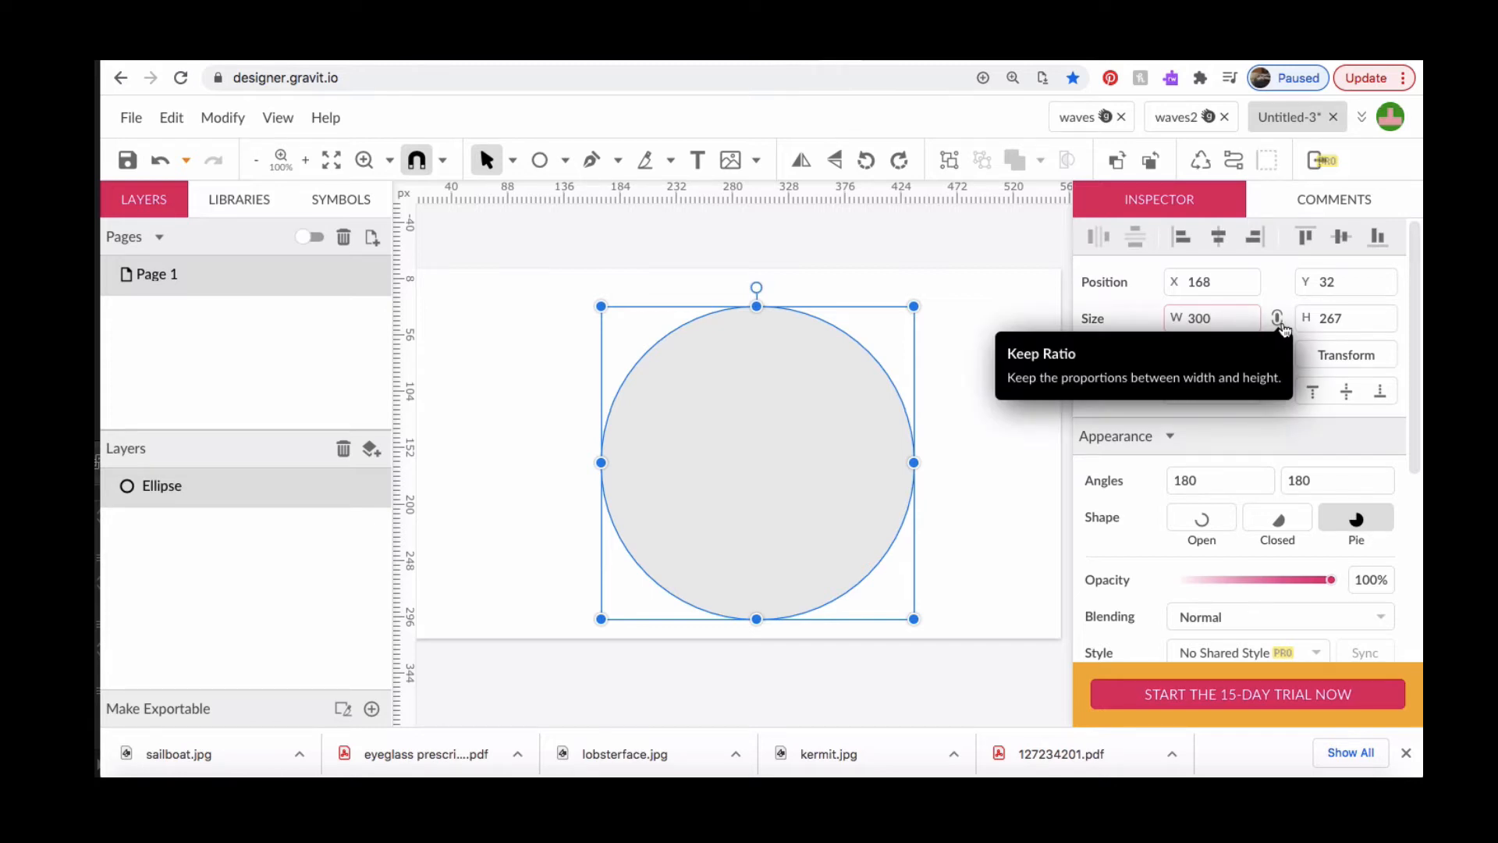
pyautogui.press('Tab')
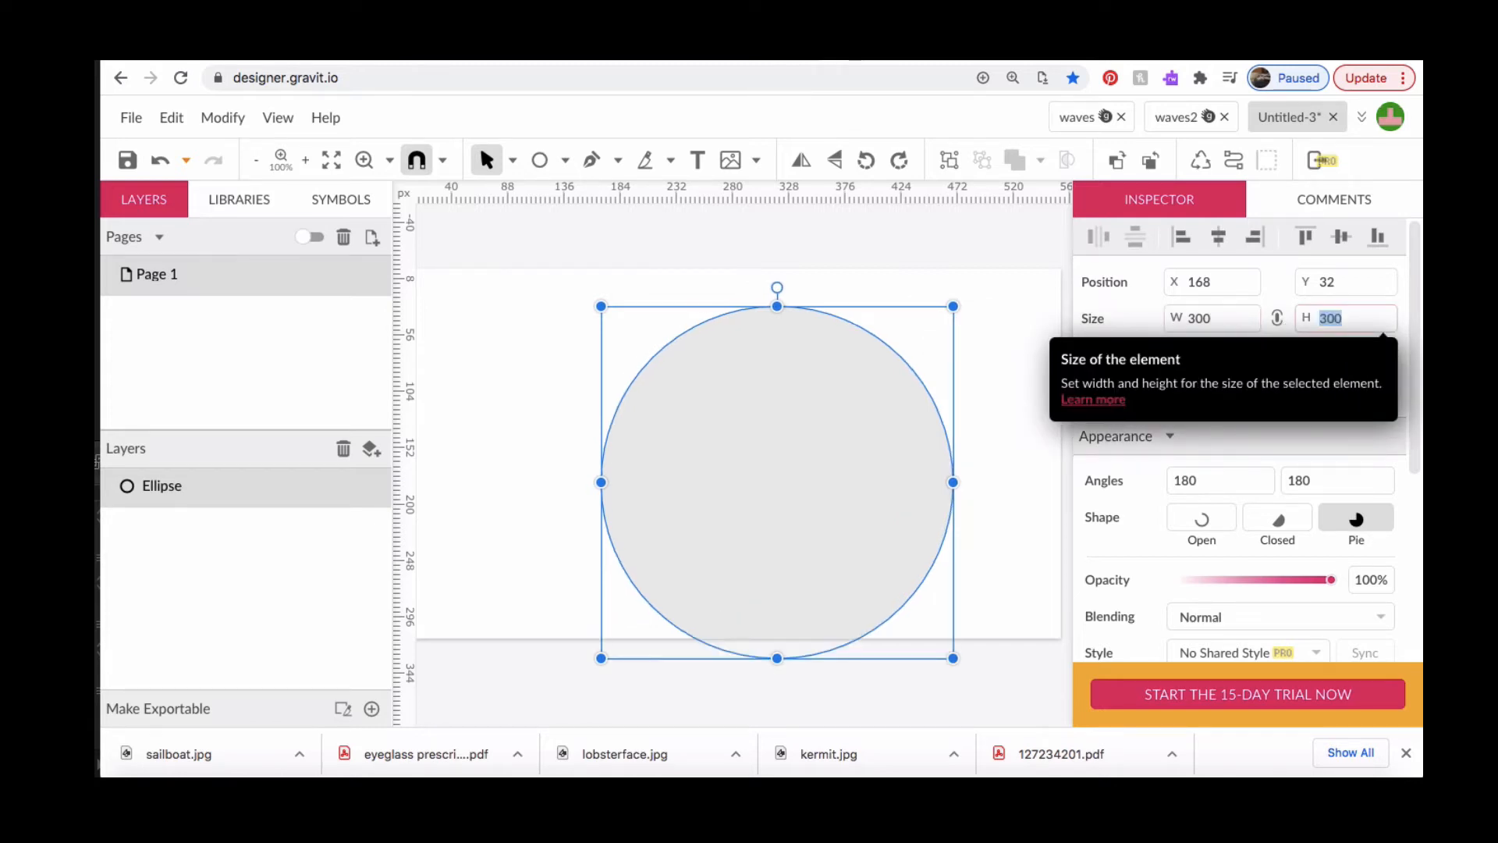
# - Move the circle up and left to about X 138, Y 7.5 so it fits inside the page
pyautogui.rightClick(782, 491)
pyautogui.click(712, 518)
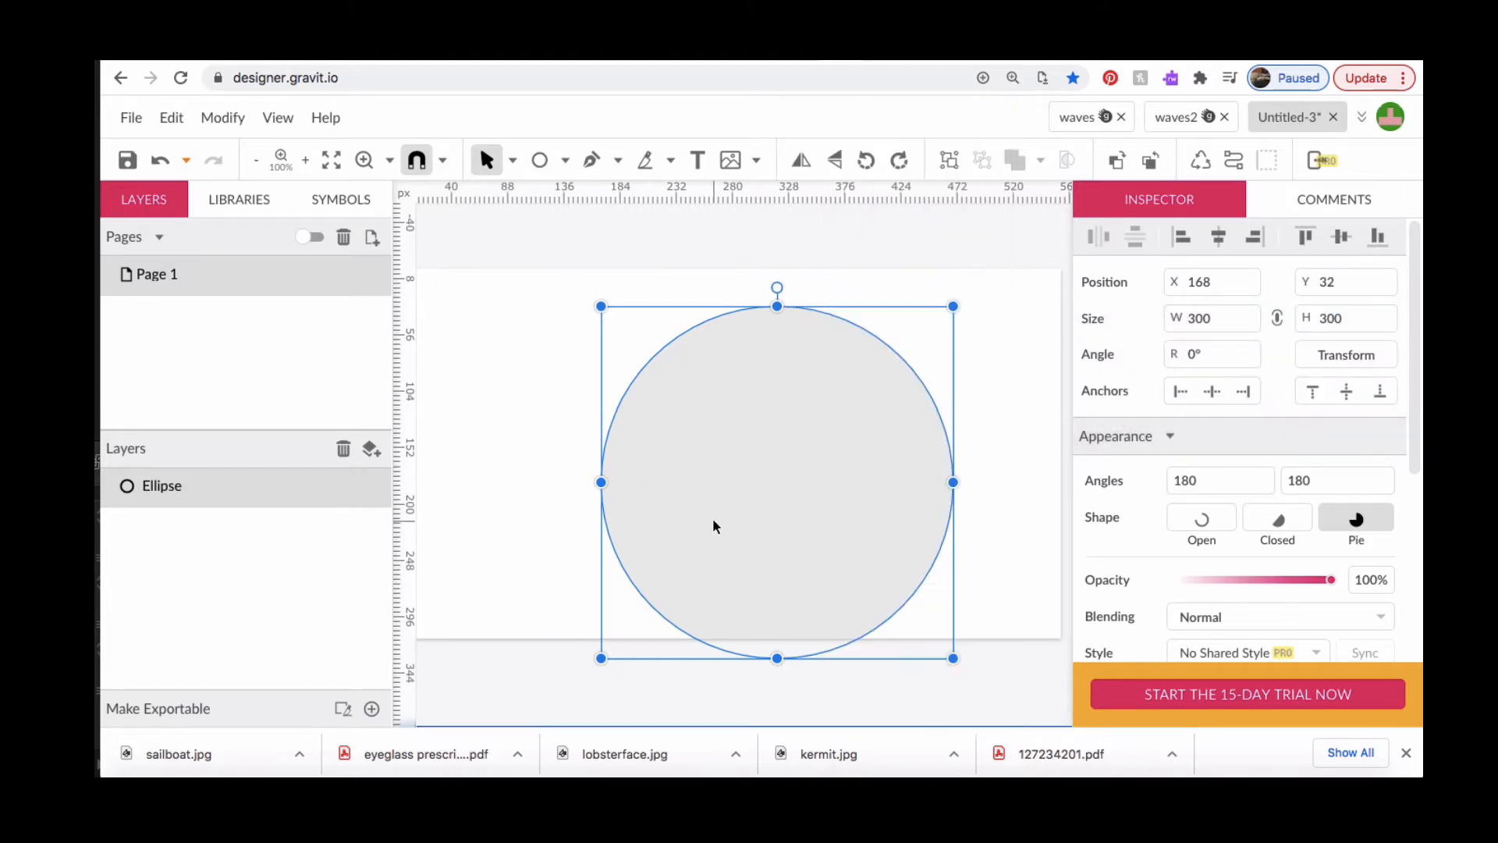
pyautogui.moveTo(714, 518); pyautogui.dragTo(679, 491)
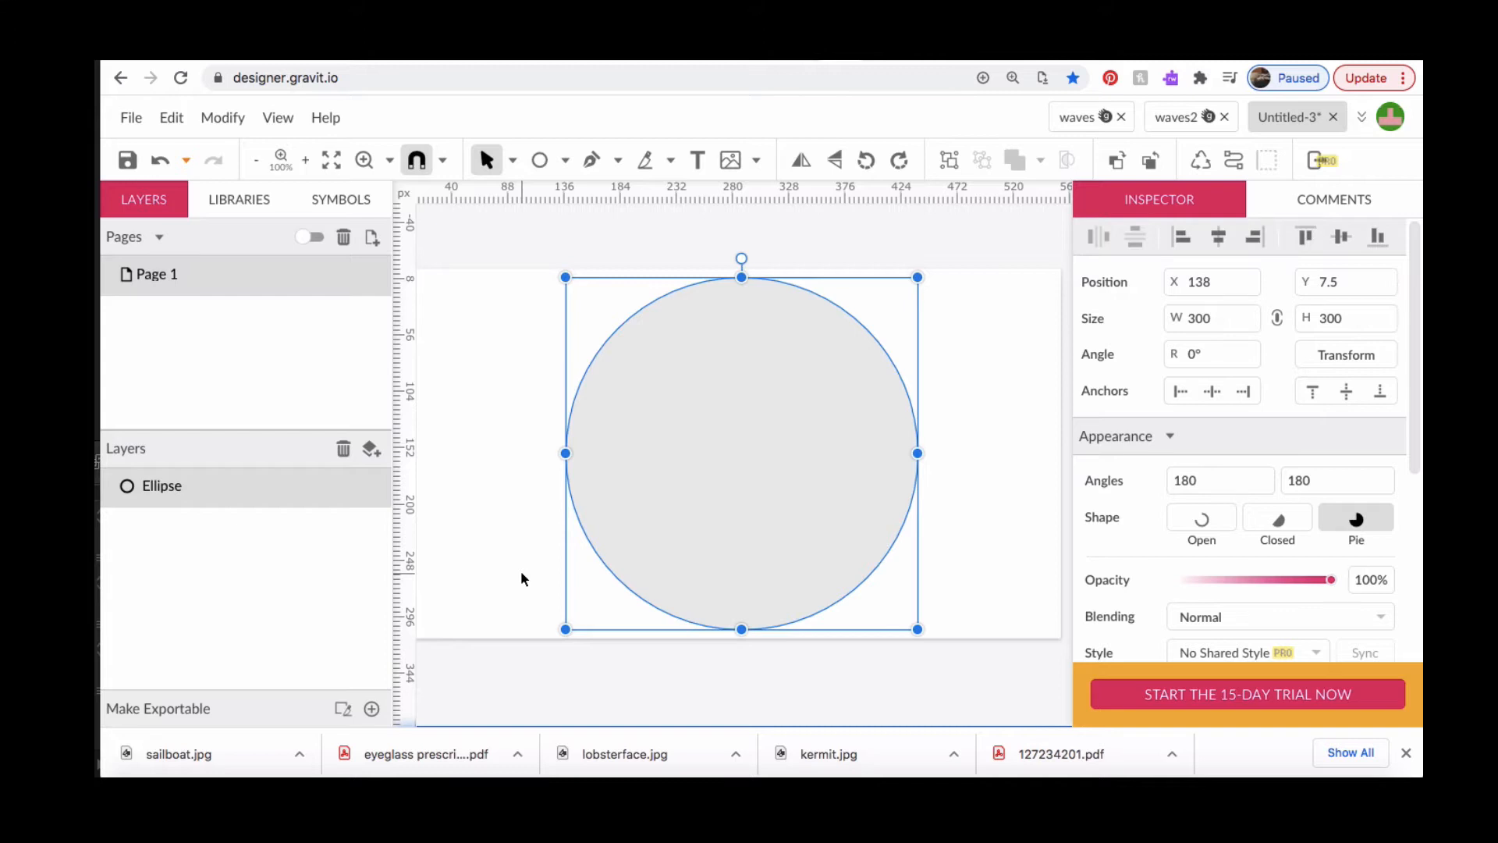
# - Duplicate the circle, then lock and hide the upper copy
pyautogui.hotkey('ctrl', 'd')
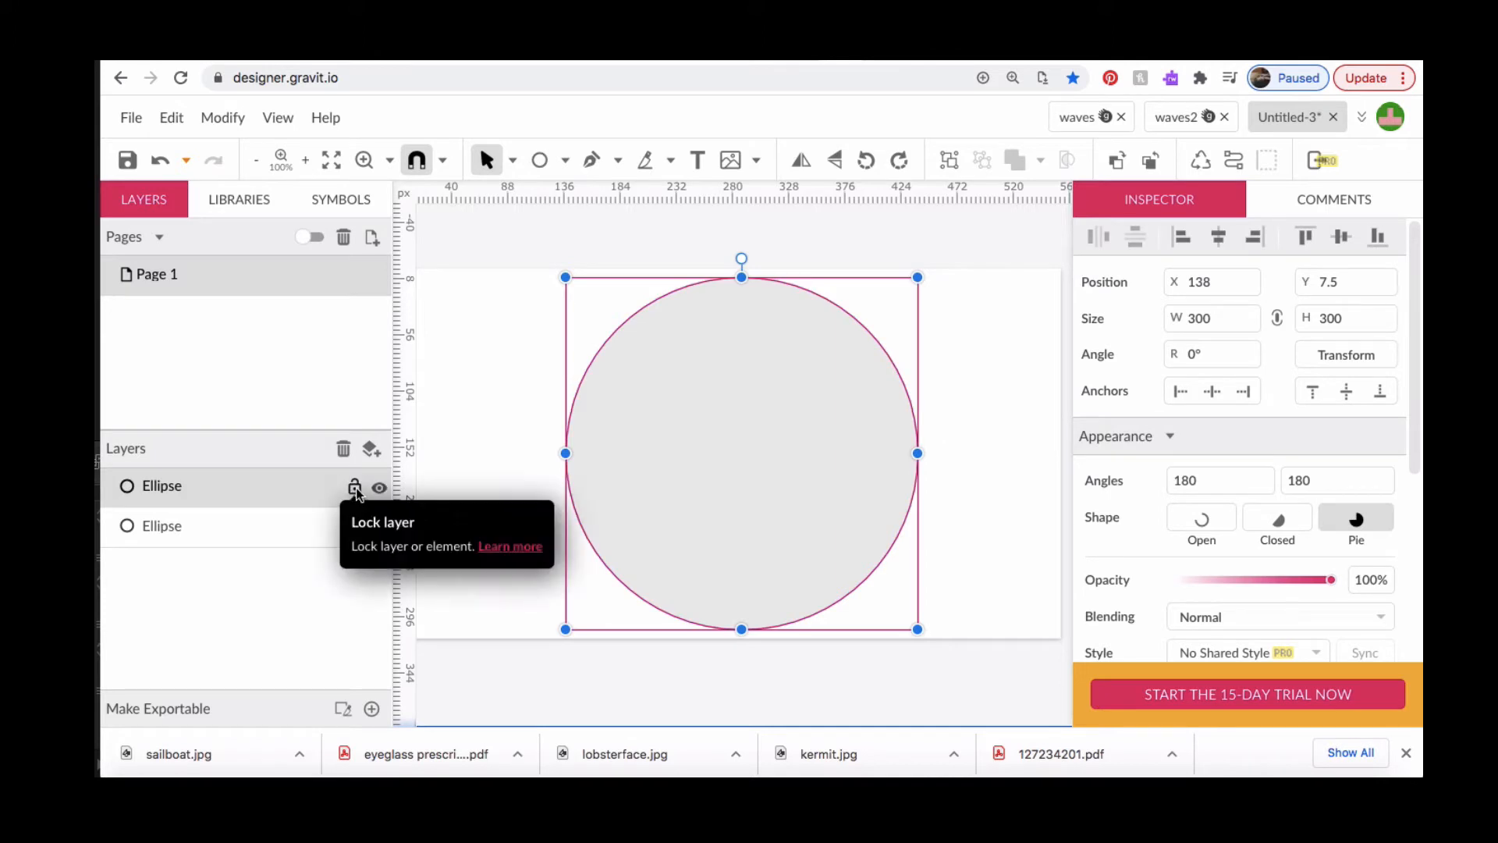
pyautogui.click(354, 489)
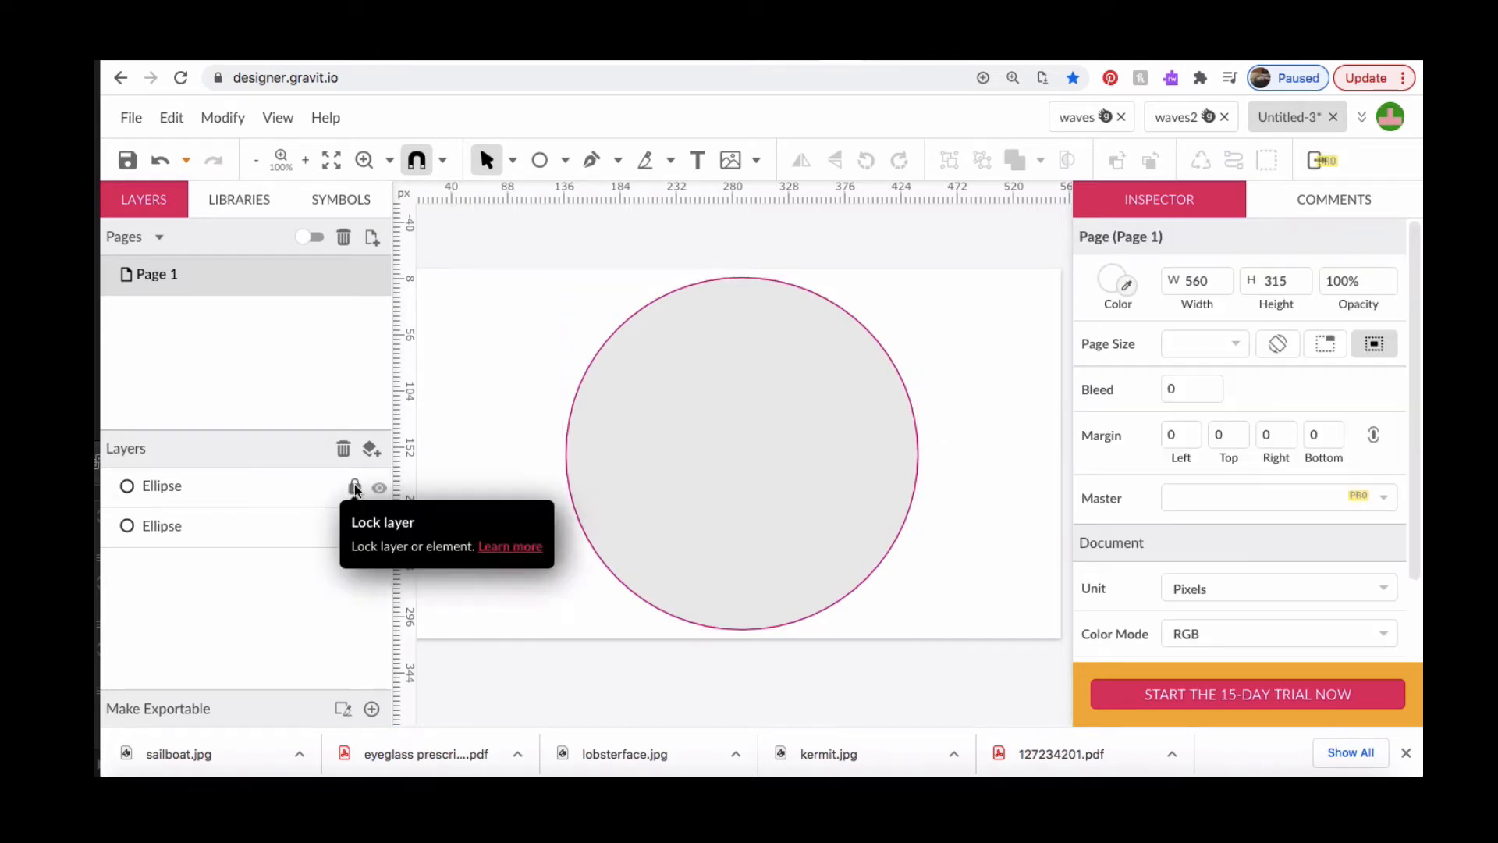
pyautogui.click(379, 489)
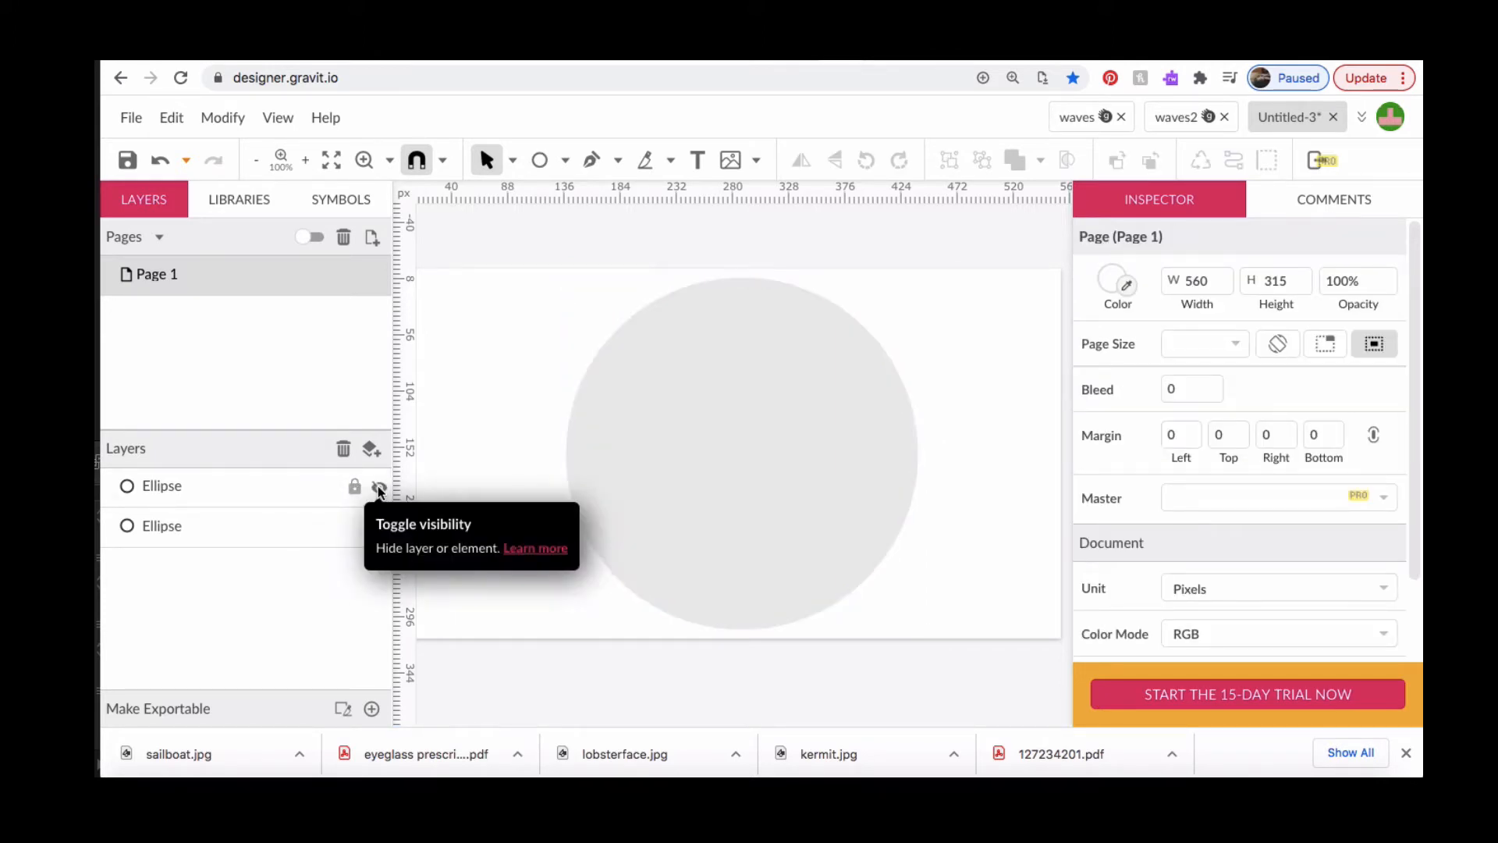
# - Draw the curved top of a wave across the circle's middle with the Pen tool, starting outside its left edge
pyautogui.click(272, 525)
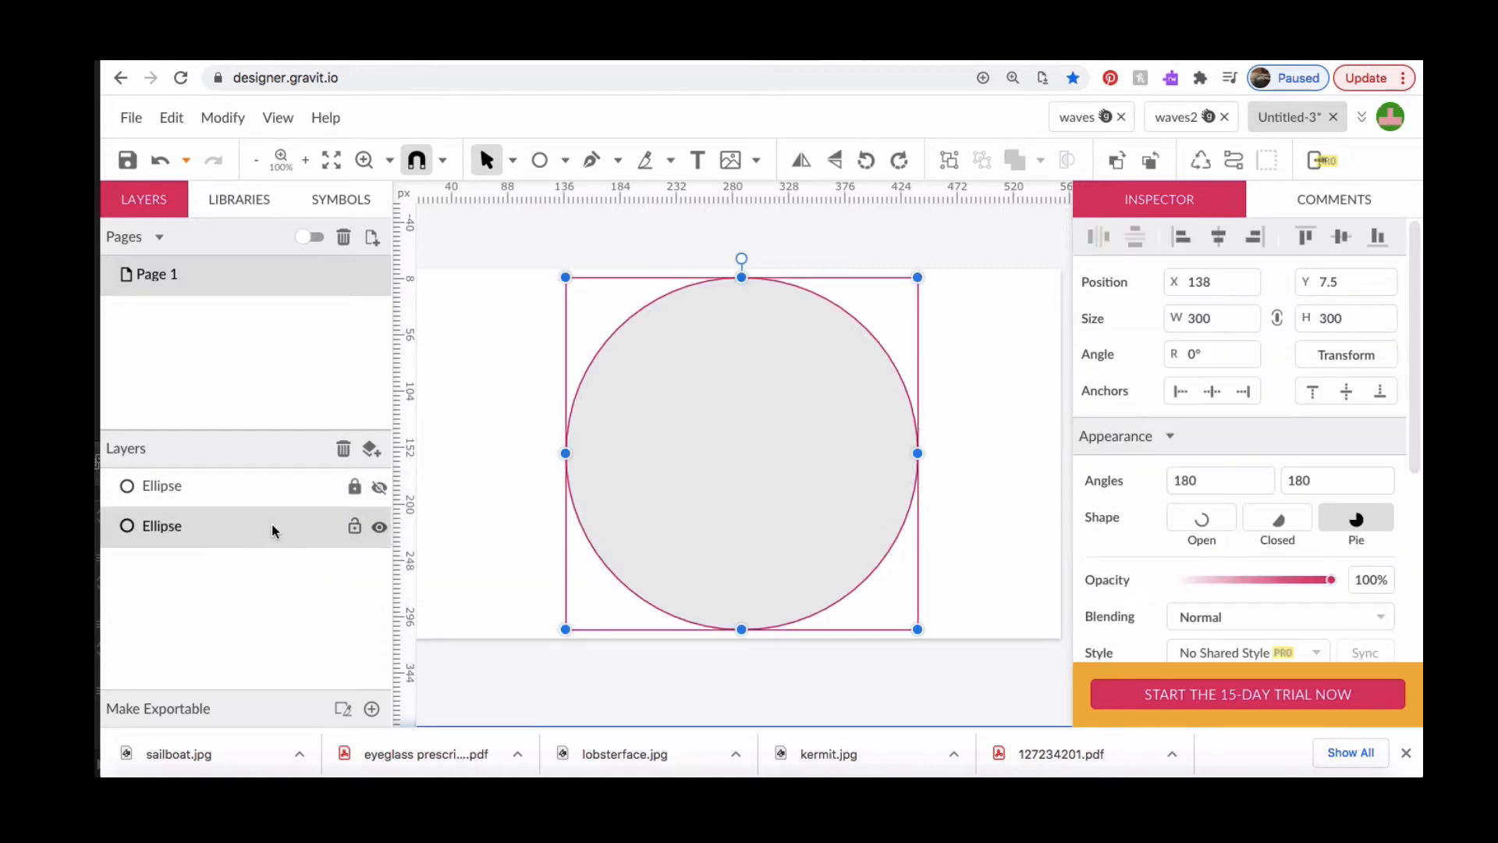
pyautogui.click(593, 160)
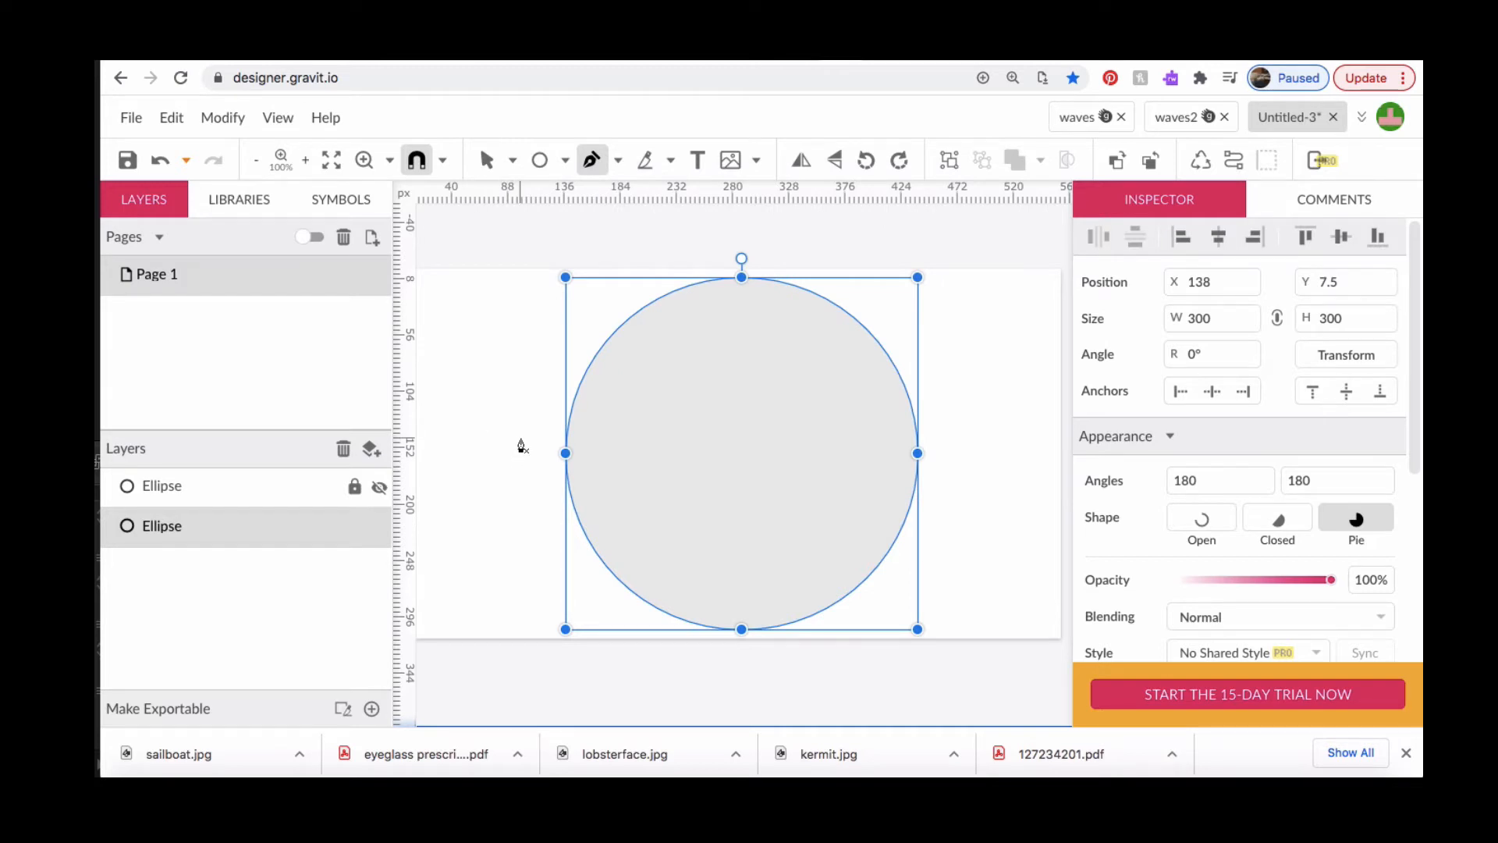
pyautogui.click(519, 448)
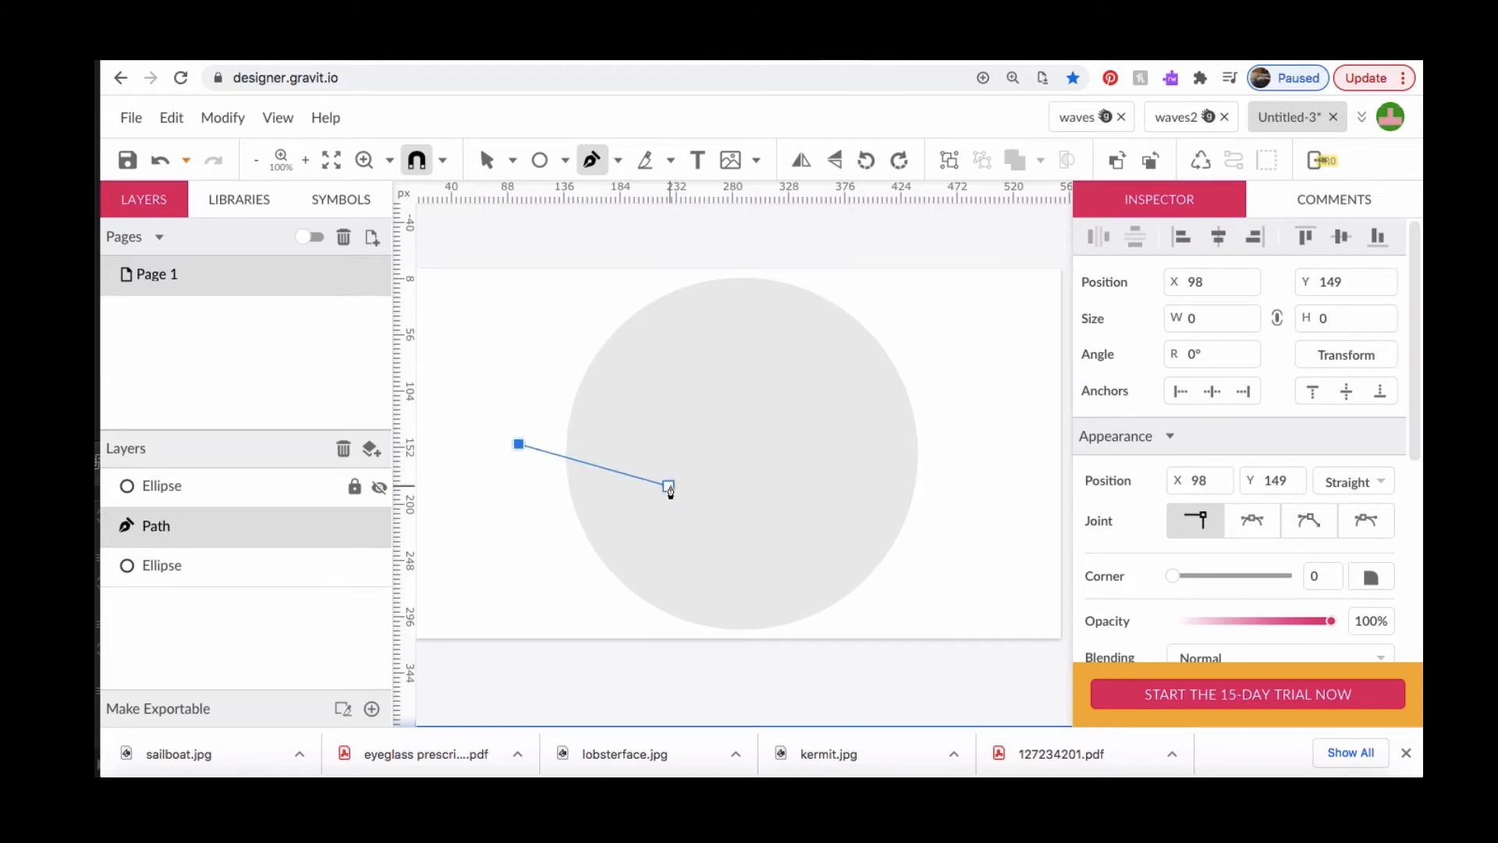
pyautogui.moveTo(649, 488); pyautogui.dragTo(716, 481)
pyautogui.moveTo(771, 432); pyautogui.dragTo(829, 433)
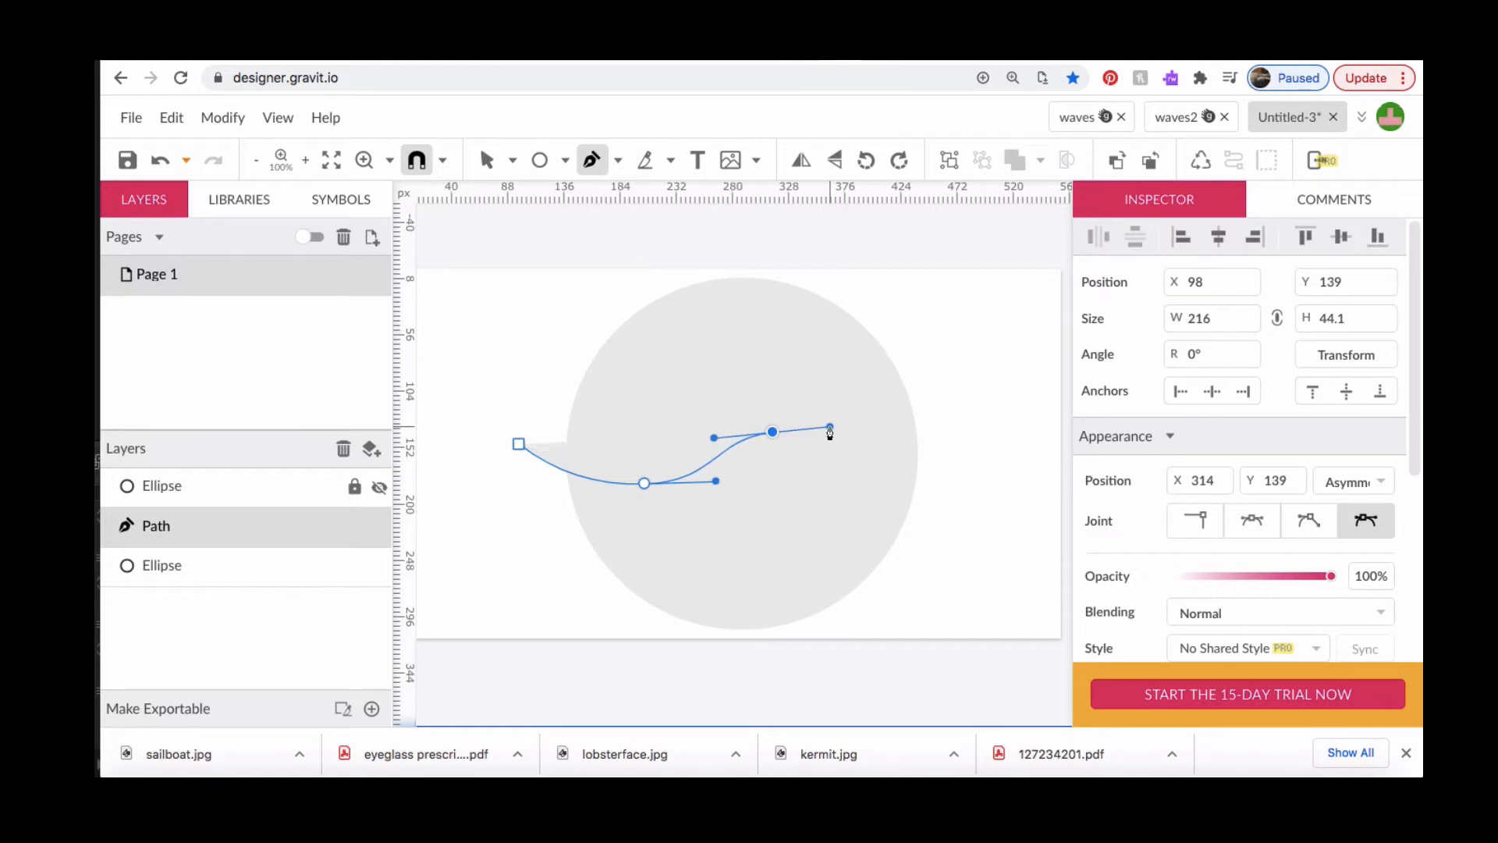
pyautogui.click(906, 467)
pyautogui.moveTo(909, 467); pyautogui.dragTo(957, 473)
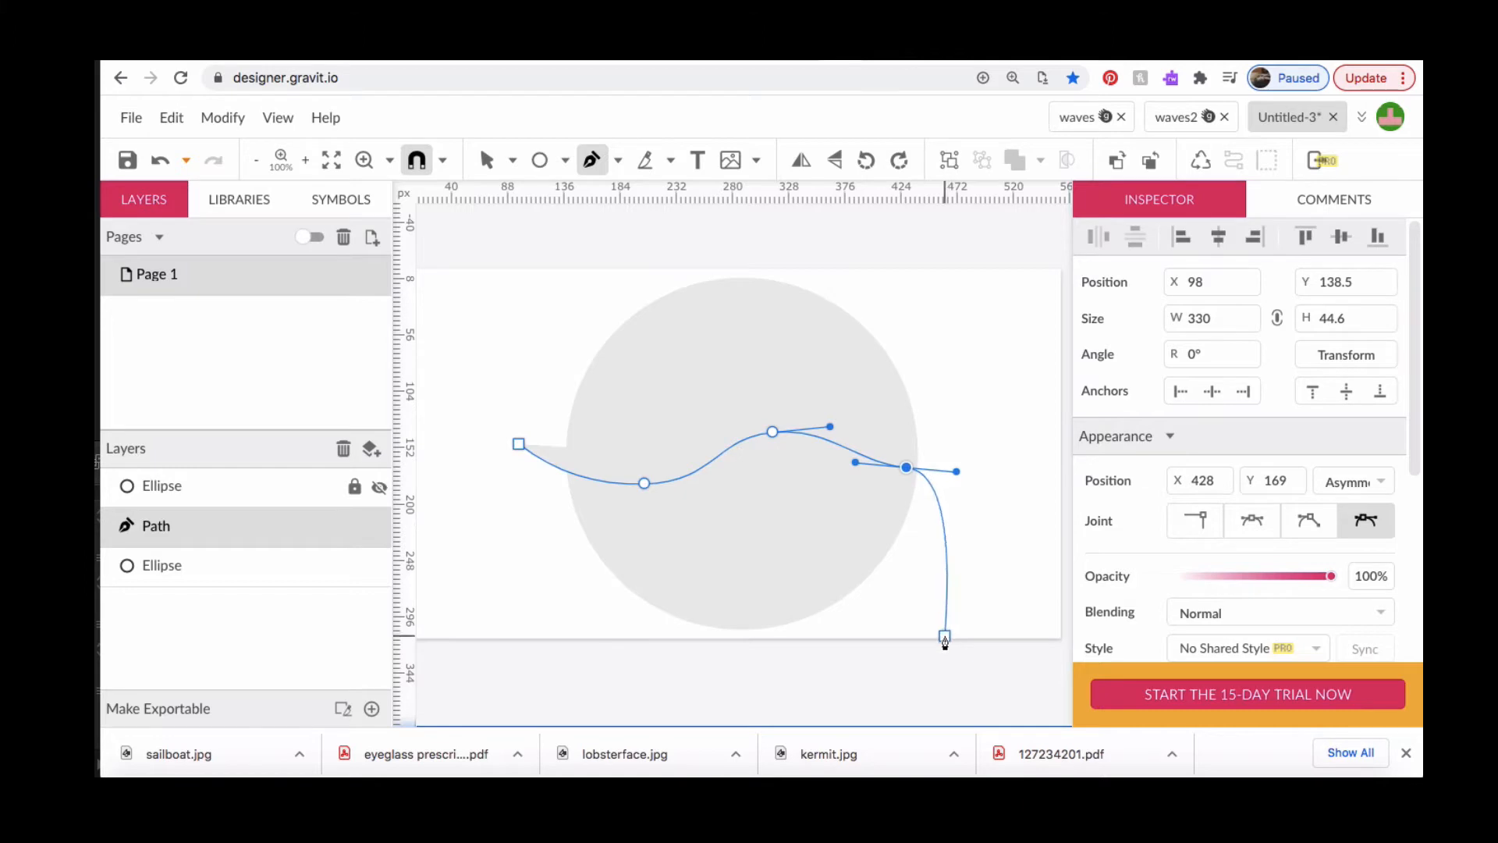
# - Close the wave path with straight sides and a base below the page, about 384 by 228 px overall, and remove its fill
pyautogui.scroll(-1, 940, 661)
pyautogui.hscroll(2, 957, 479)
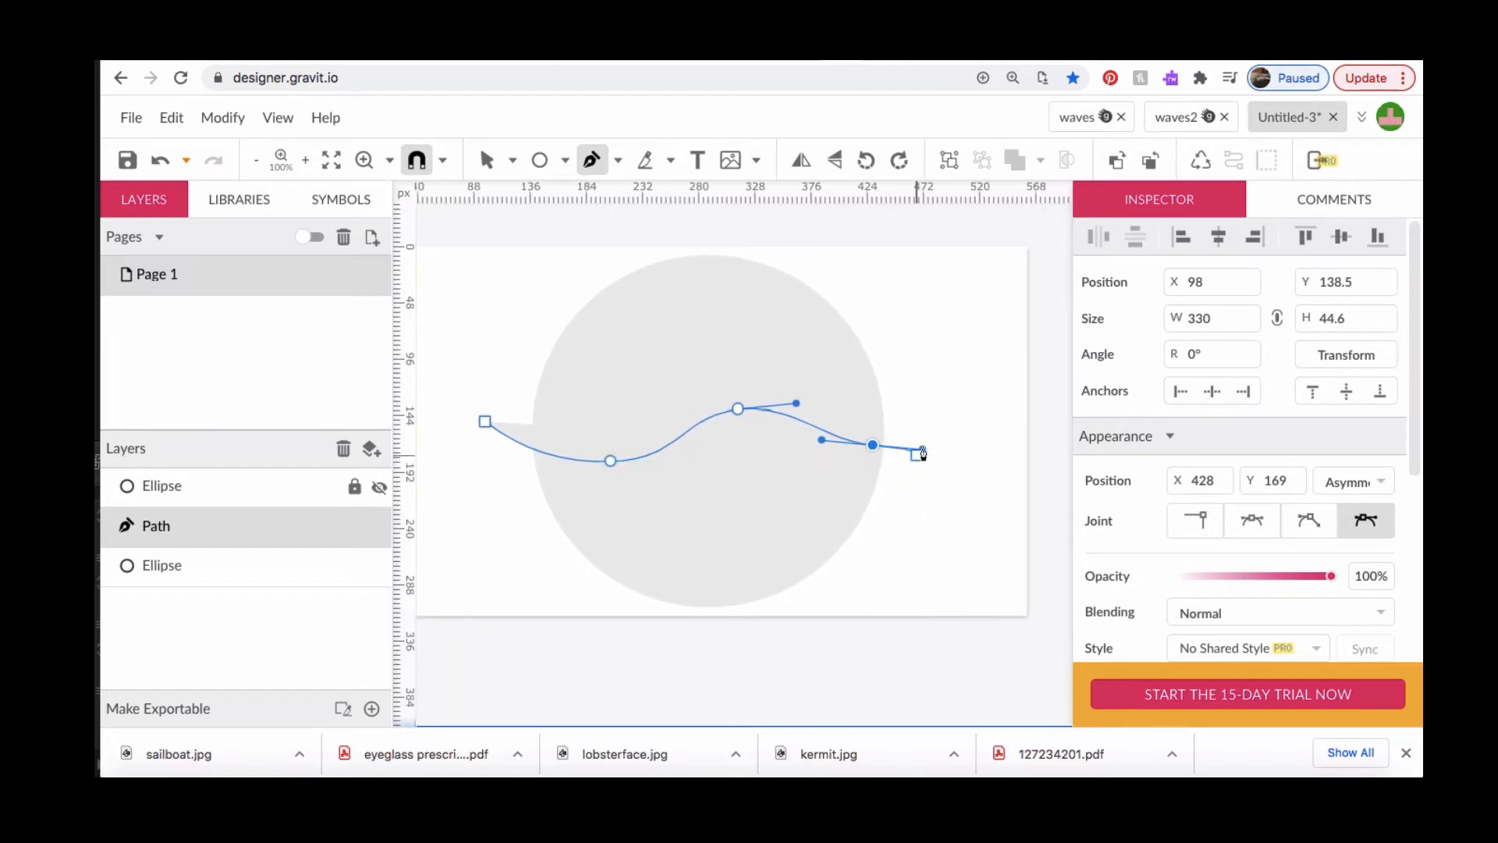
pyautogui.click(935, 451)
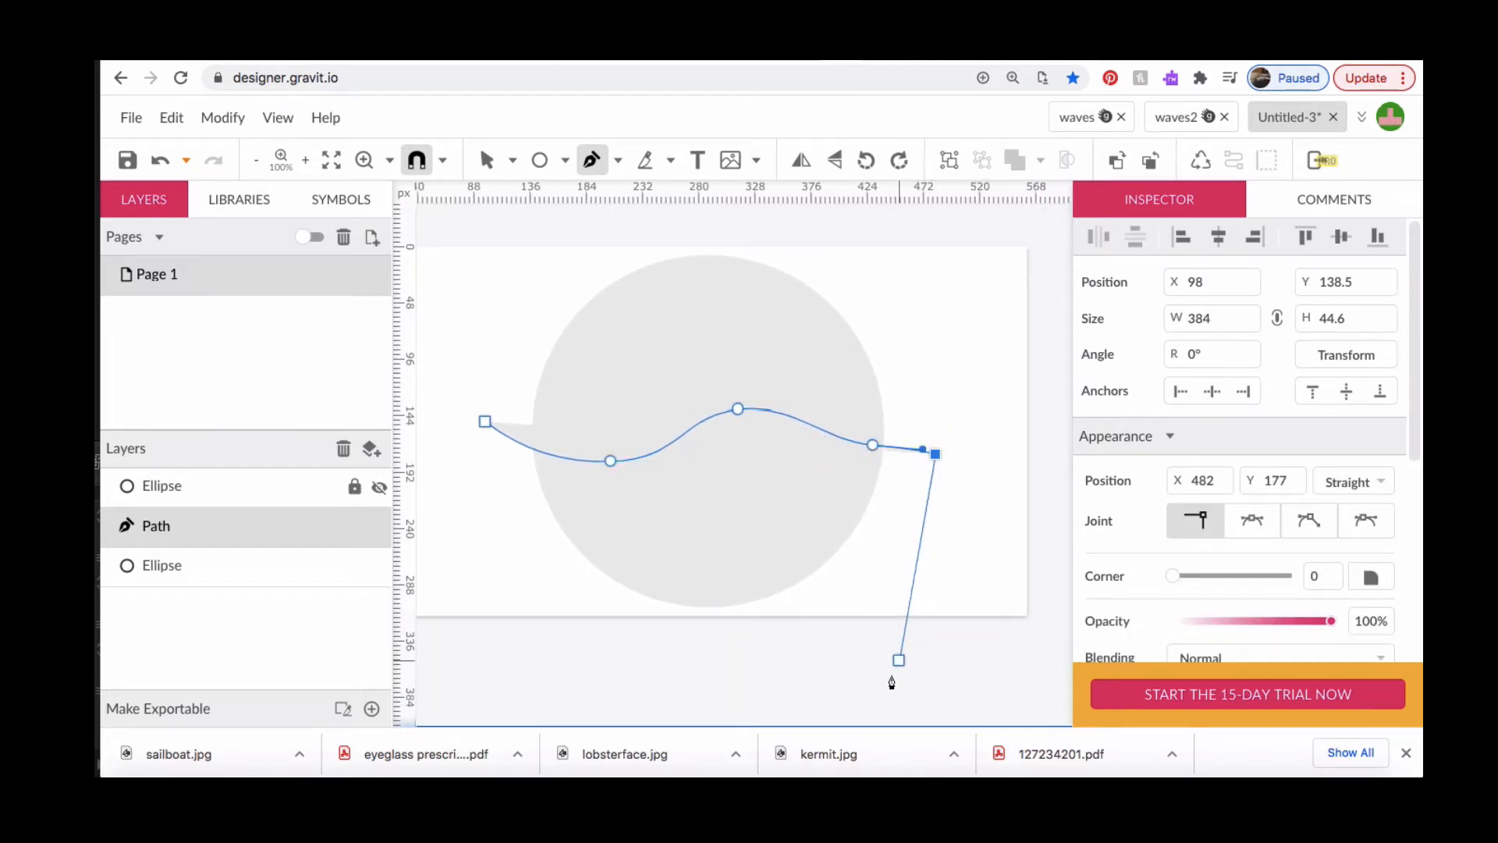
pyautogui.scroll(-3, 897, 662)
pyautogui.click(902, 610)
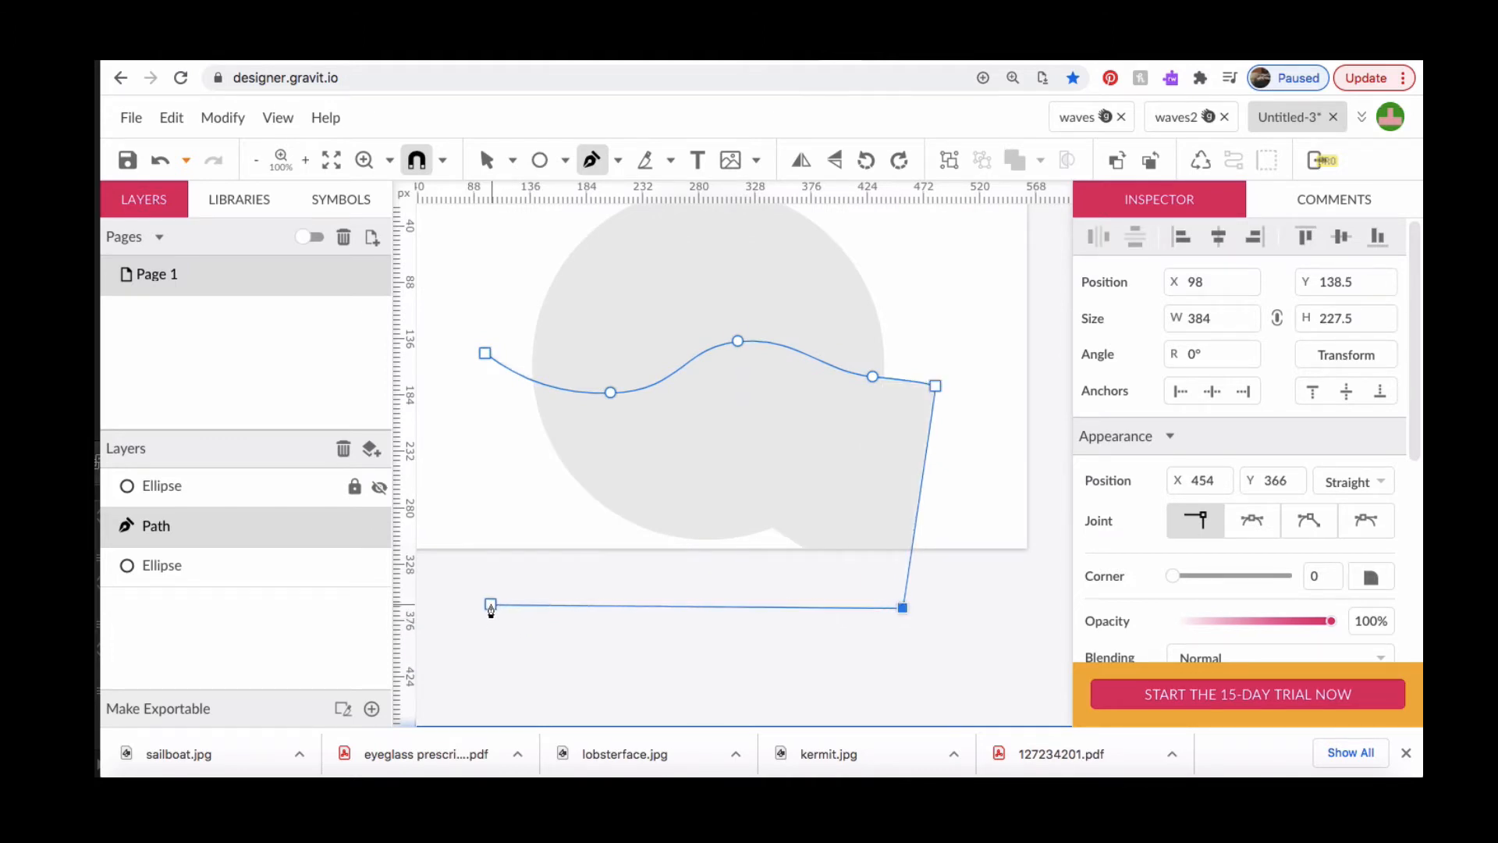
pyautogui.click(492, 602)
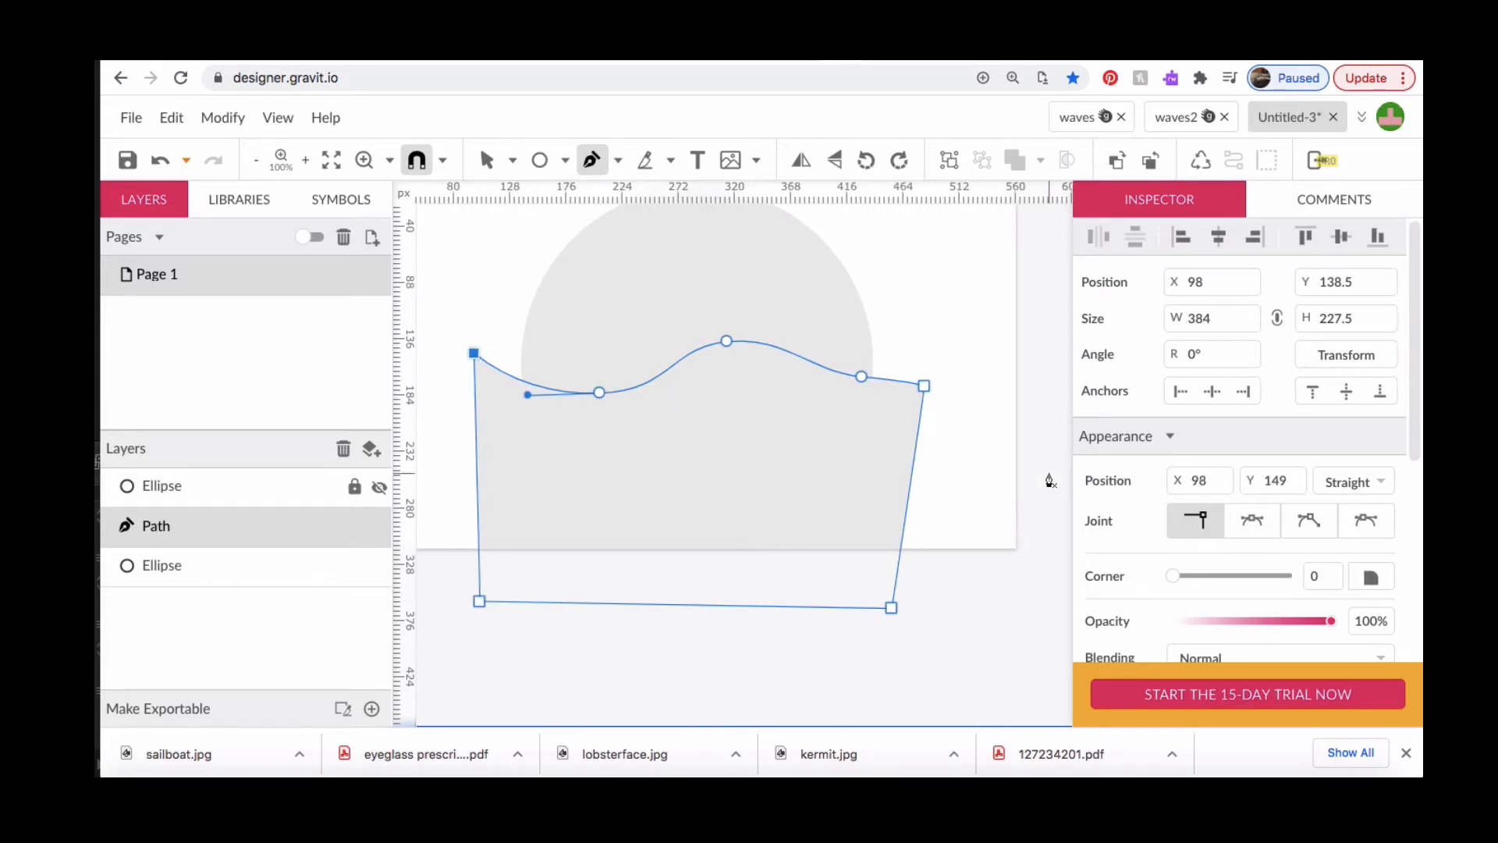
pyautogui.scroll(-5, 1190, 581)
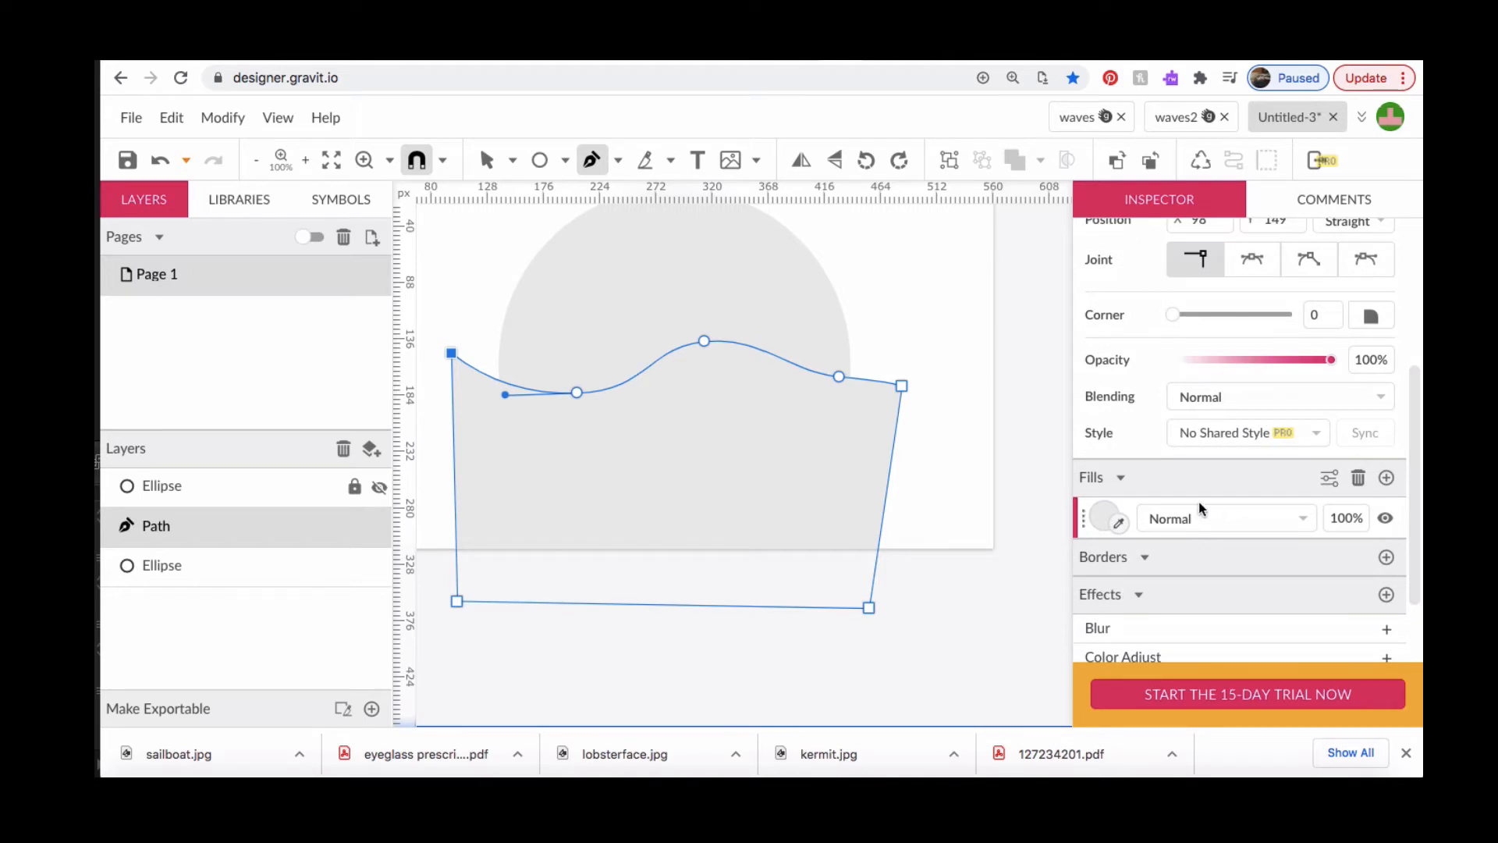
pyautogui.click(1358, 479)
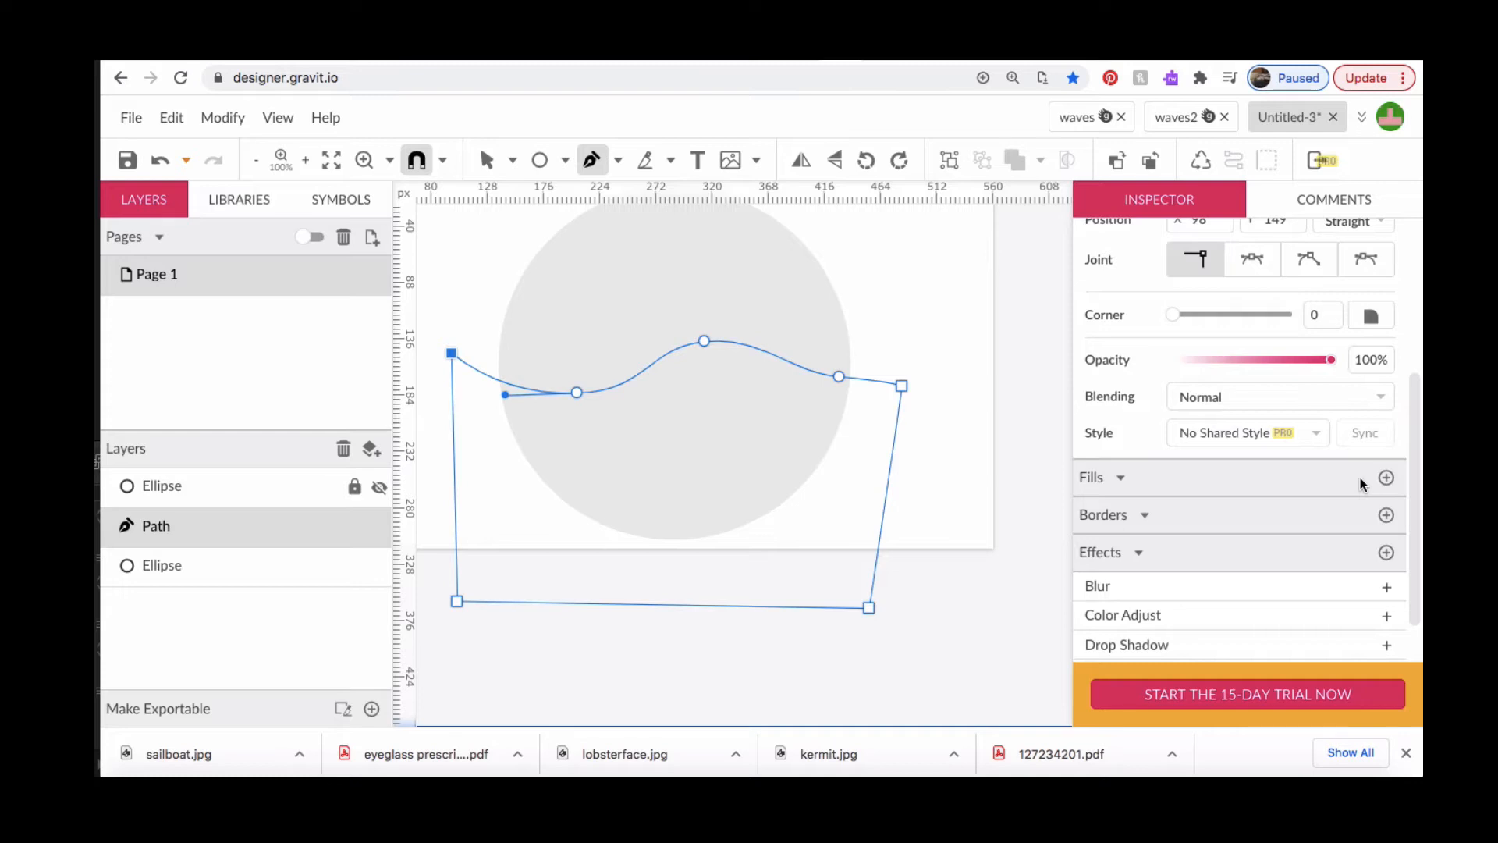
# - Draw a closed second wave with the Pen tool, its curved top starting at about X 111, Y 201 and its base around Y 350
pyautogui.scroll(2, 736, 244)
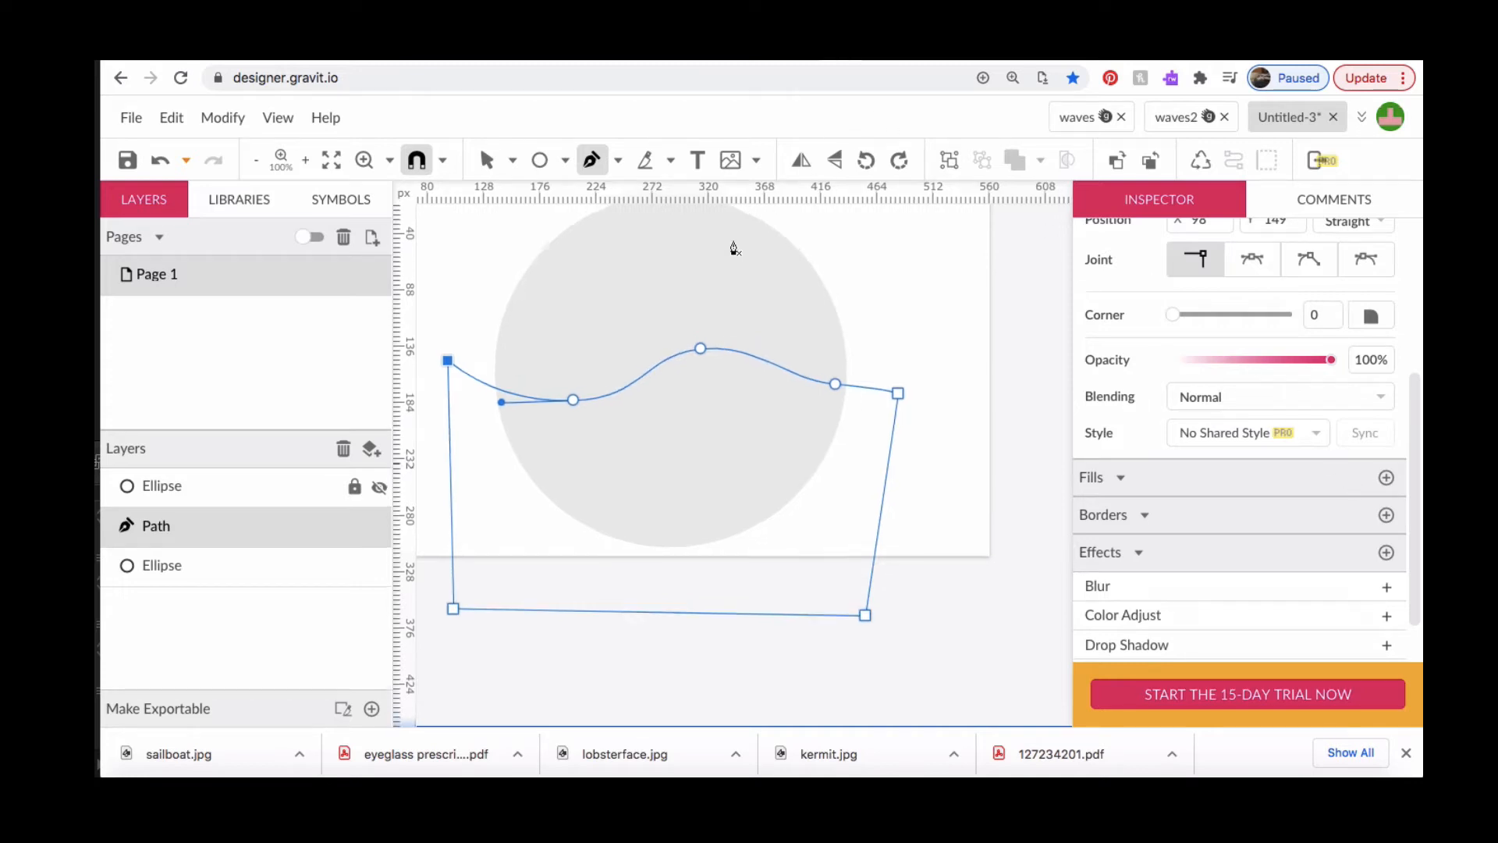
pyautogui.click(462, 439)
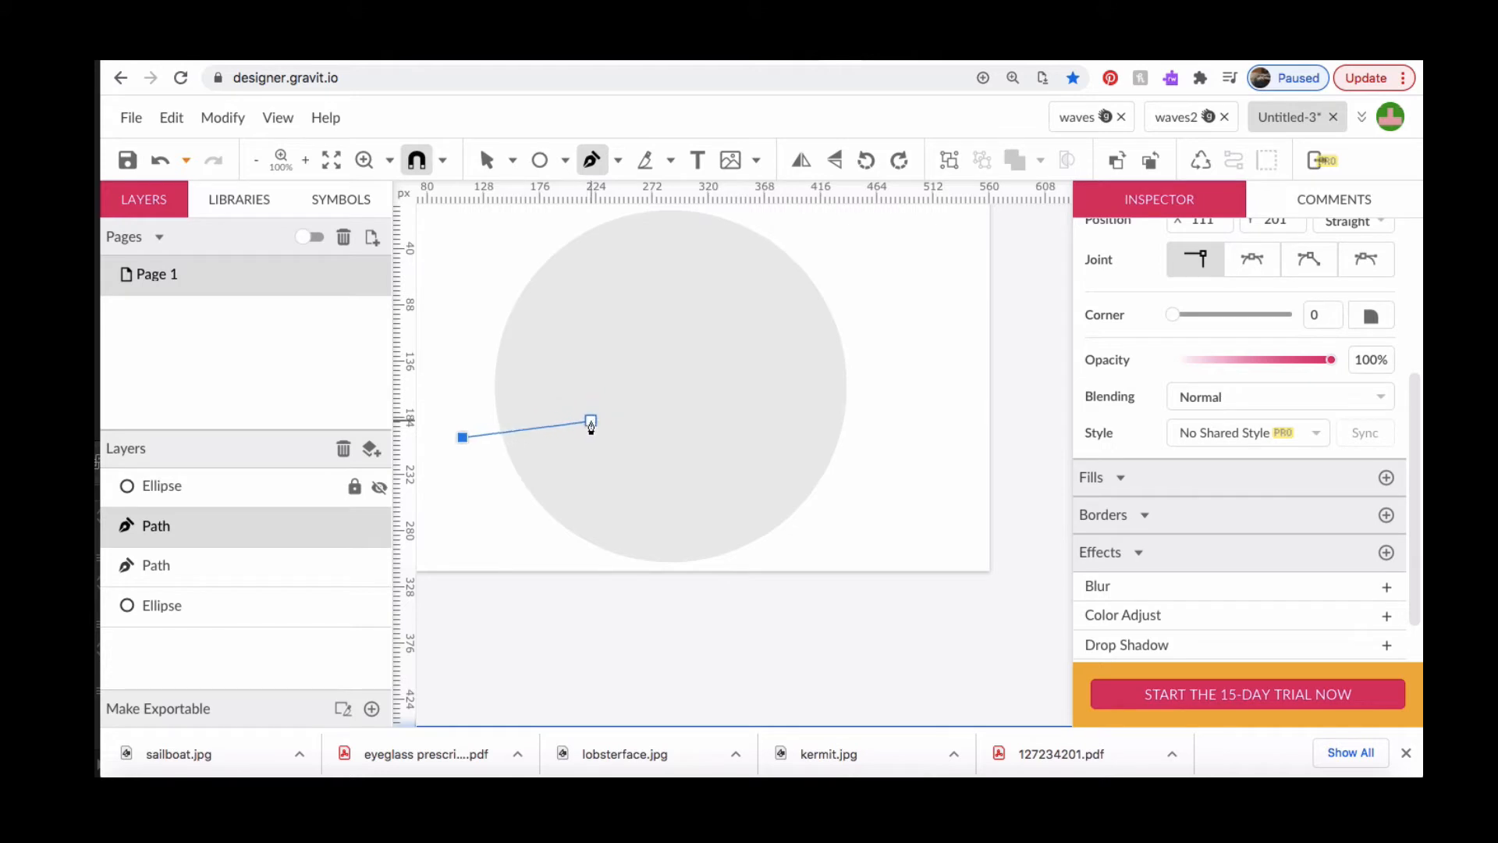
pyautogui.moveTo(579, 417); pyautogui.dragTo(664, 438)
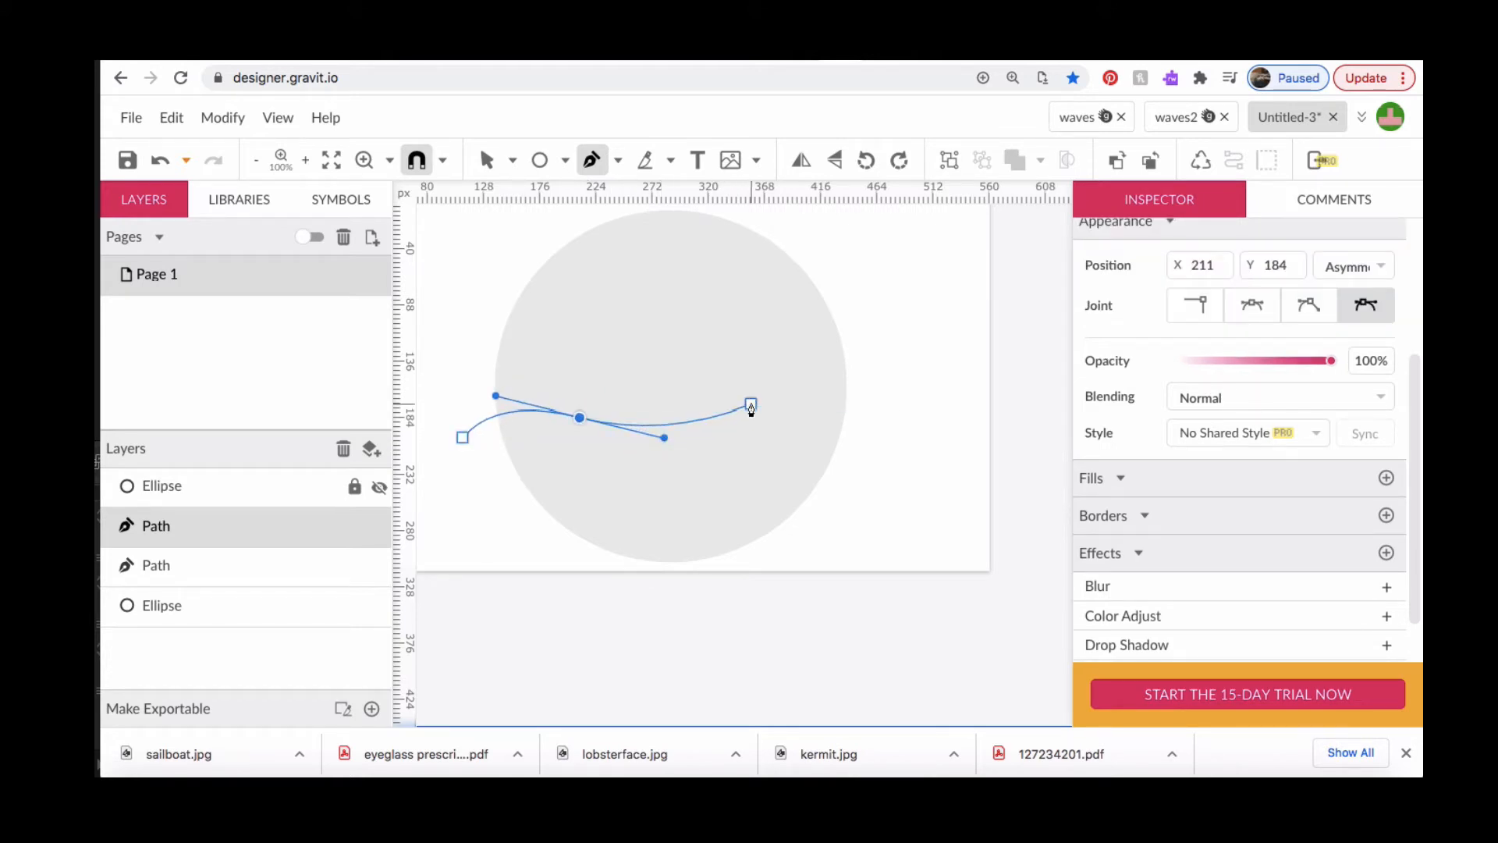
pyautogui.moveTo(751, 404); pyautogui.dragTo(794, 406)
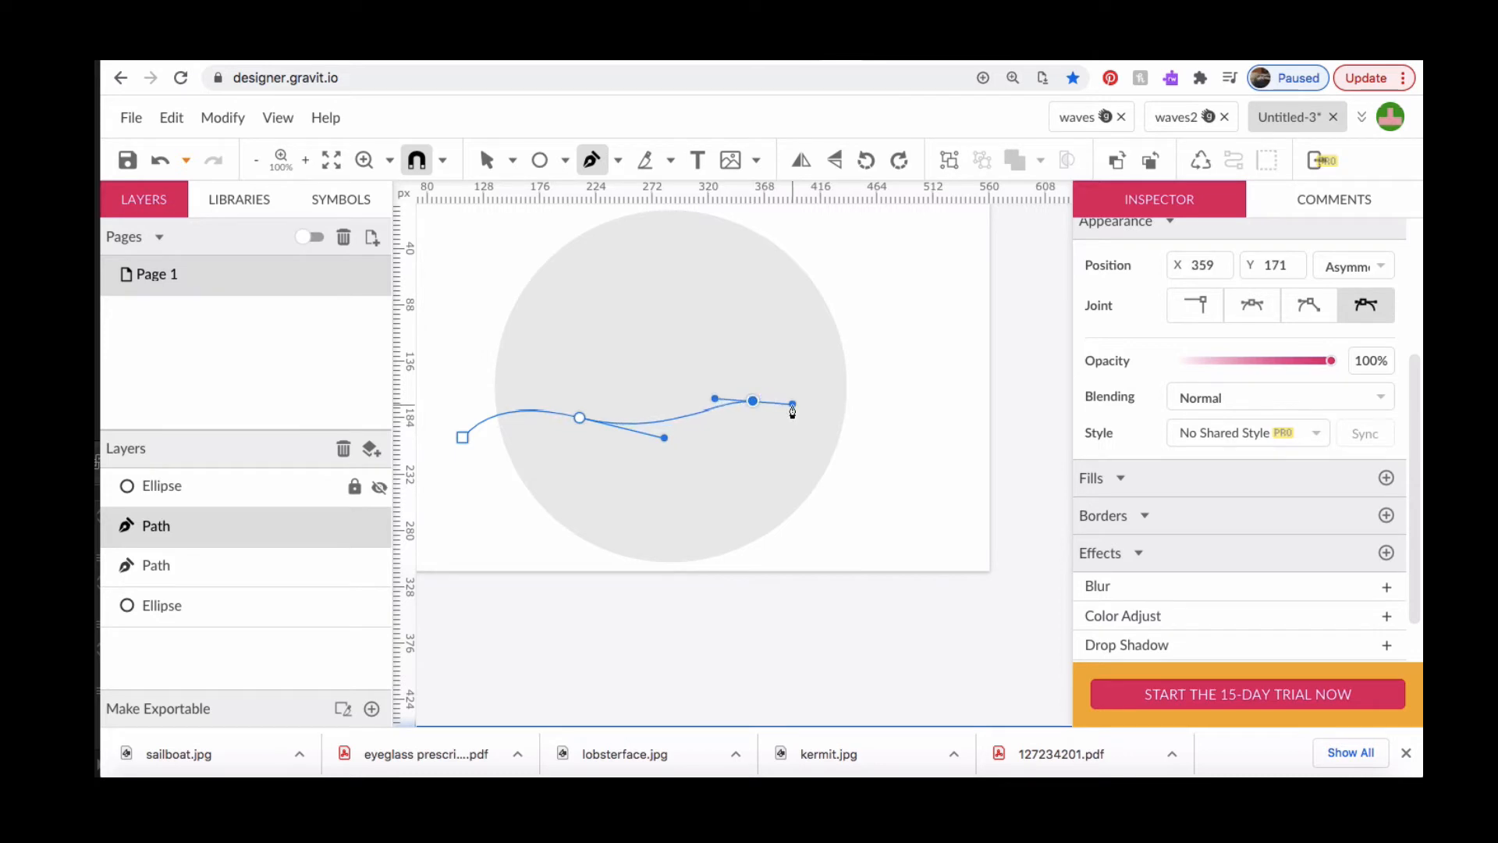
pyautogui.moveTo(869, 437); pyautogui.dragTo(908, 446)
pyautogui.click(885, 607)
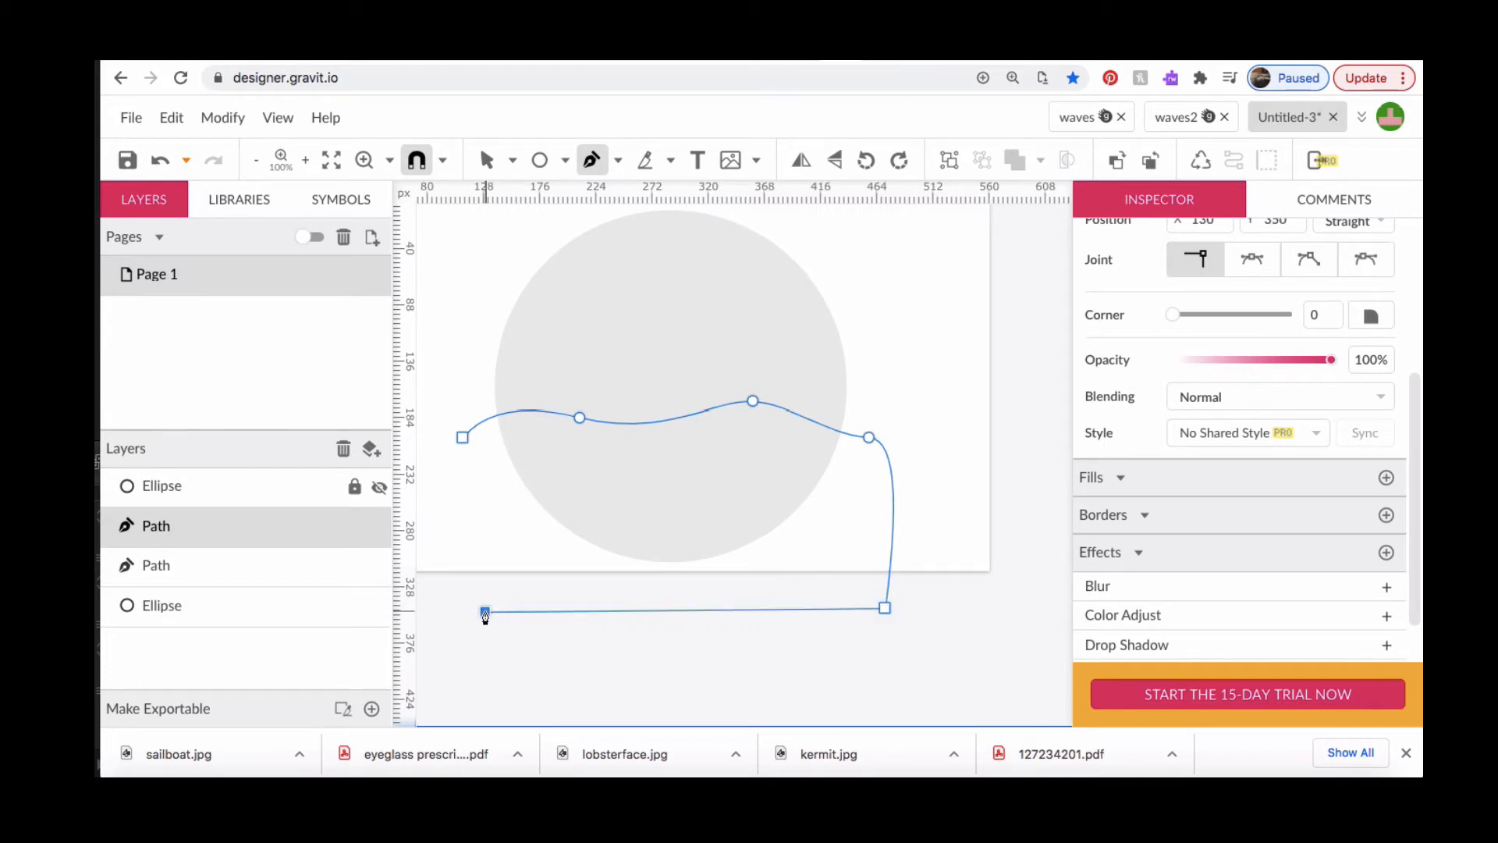
pyautogui.click(484, 613)
pyautogui.click(463, 438)
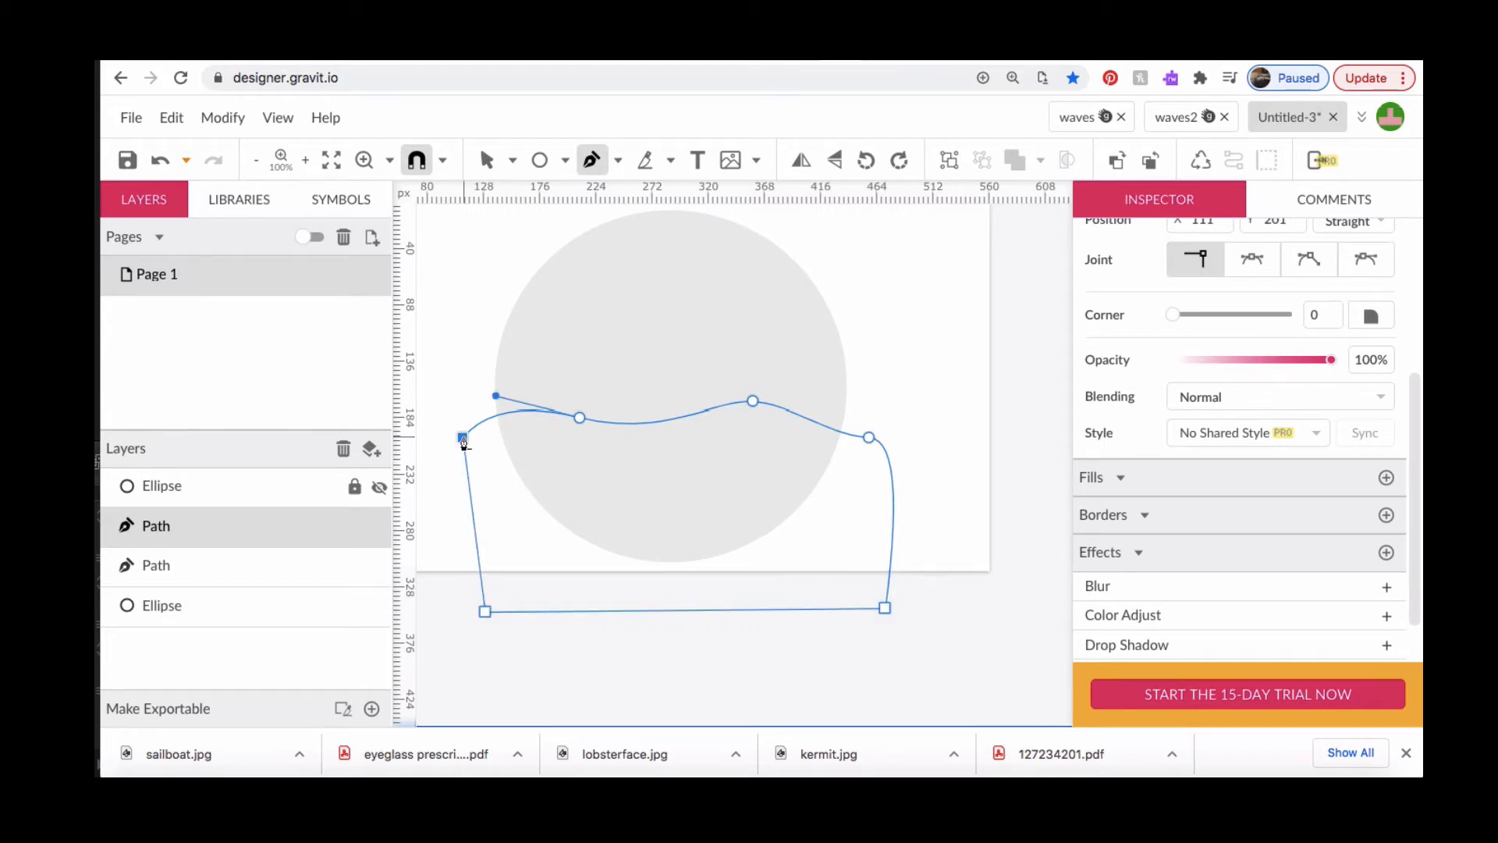
pyautogui.hscroll(-2, 463, 439)
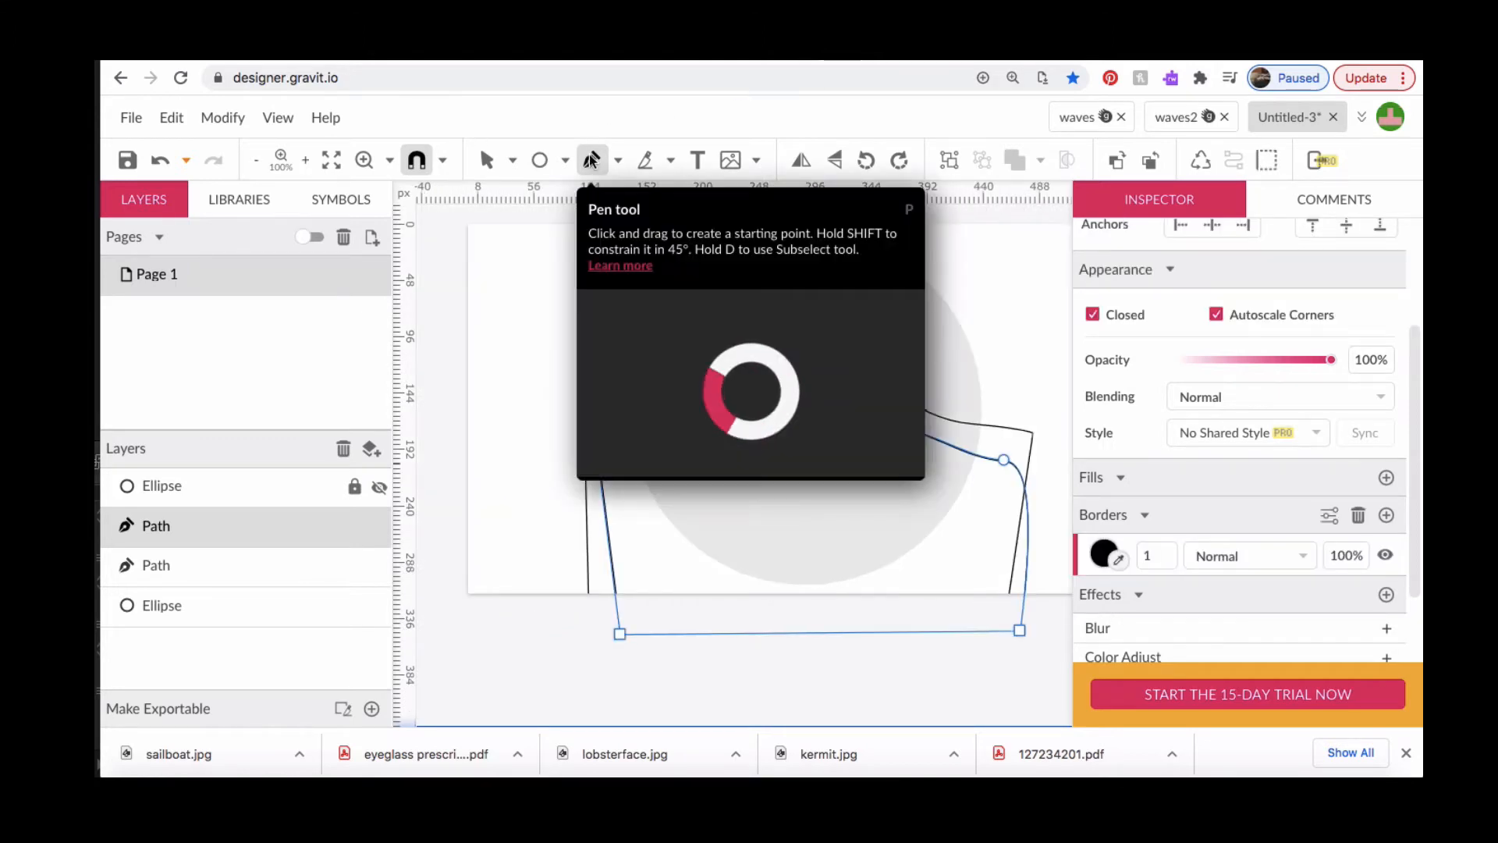
# - Draw a closed third wave below the second, starting at about X 129, Y 229, with its base just below the page around Y 339
pyautogui.press('v')
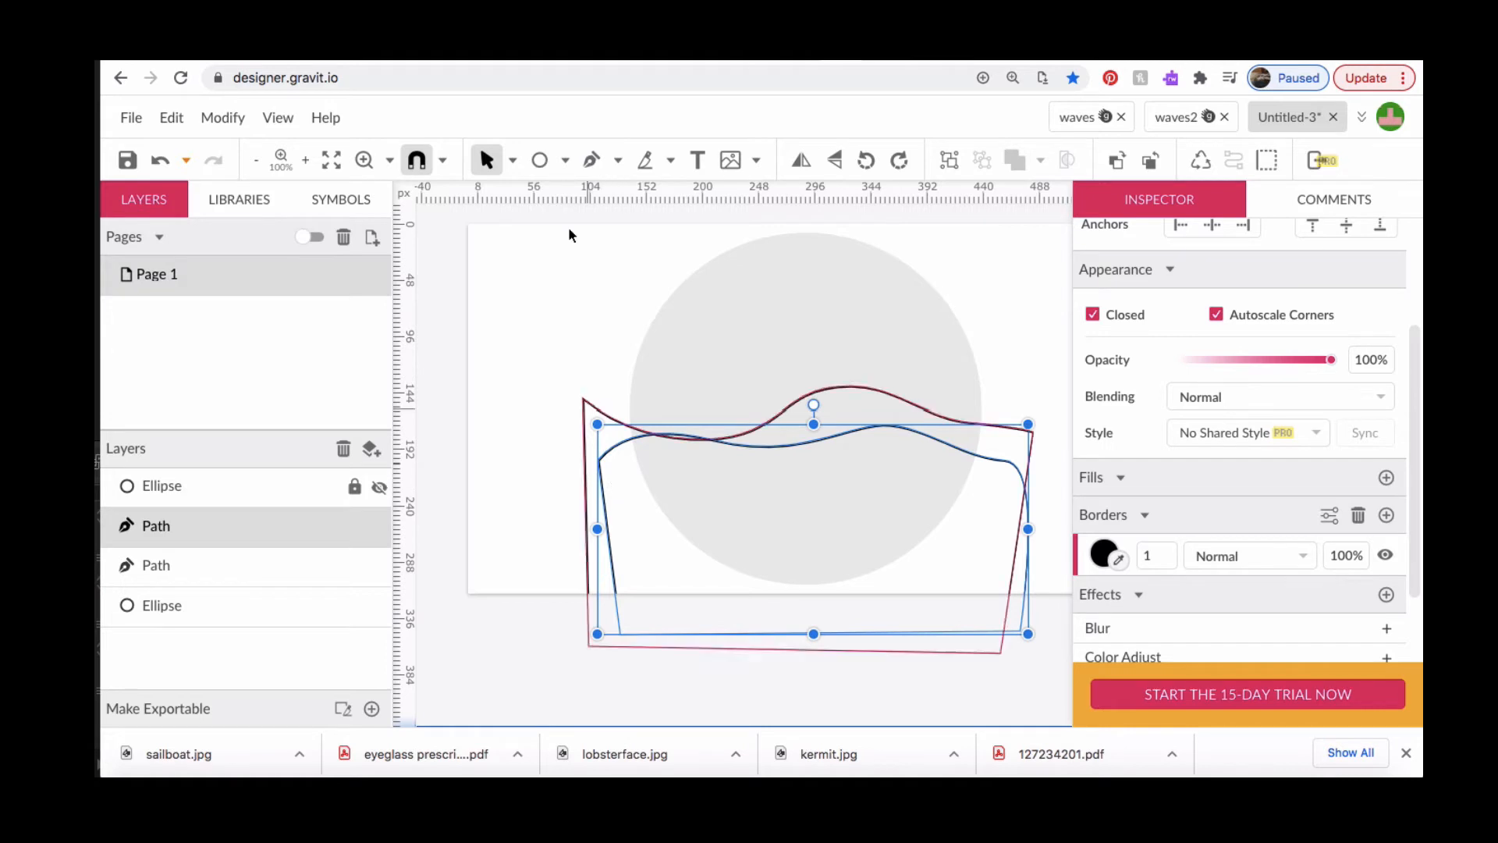
pyautogui.click(591, 160)
pyautogui.scroll(1, 652, 590)
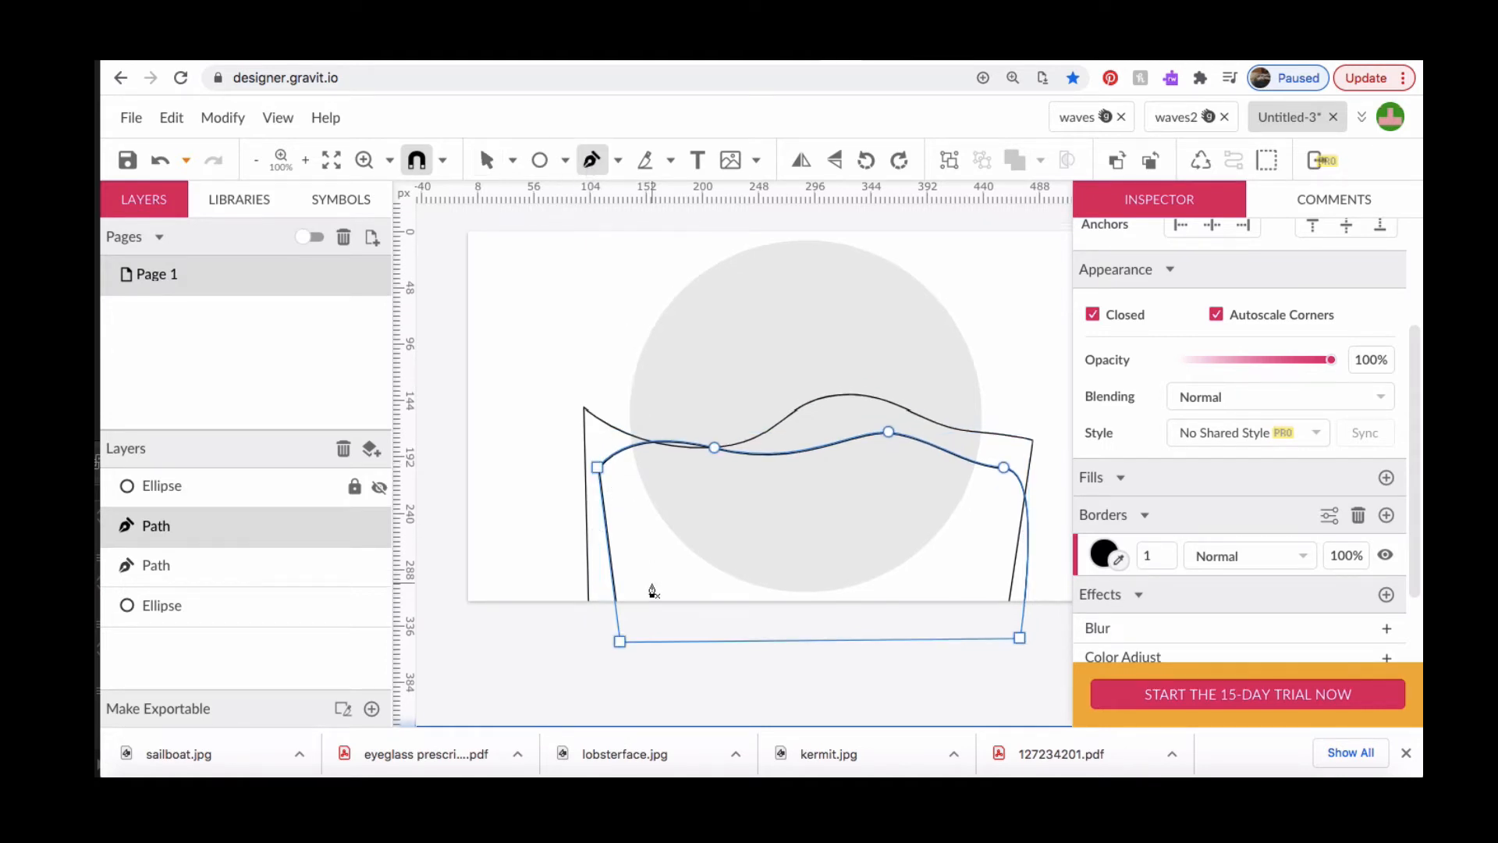
pyautogui.click(619, 501)
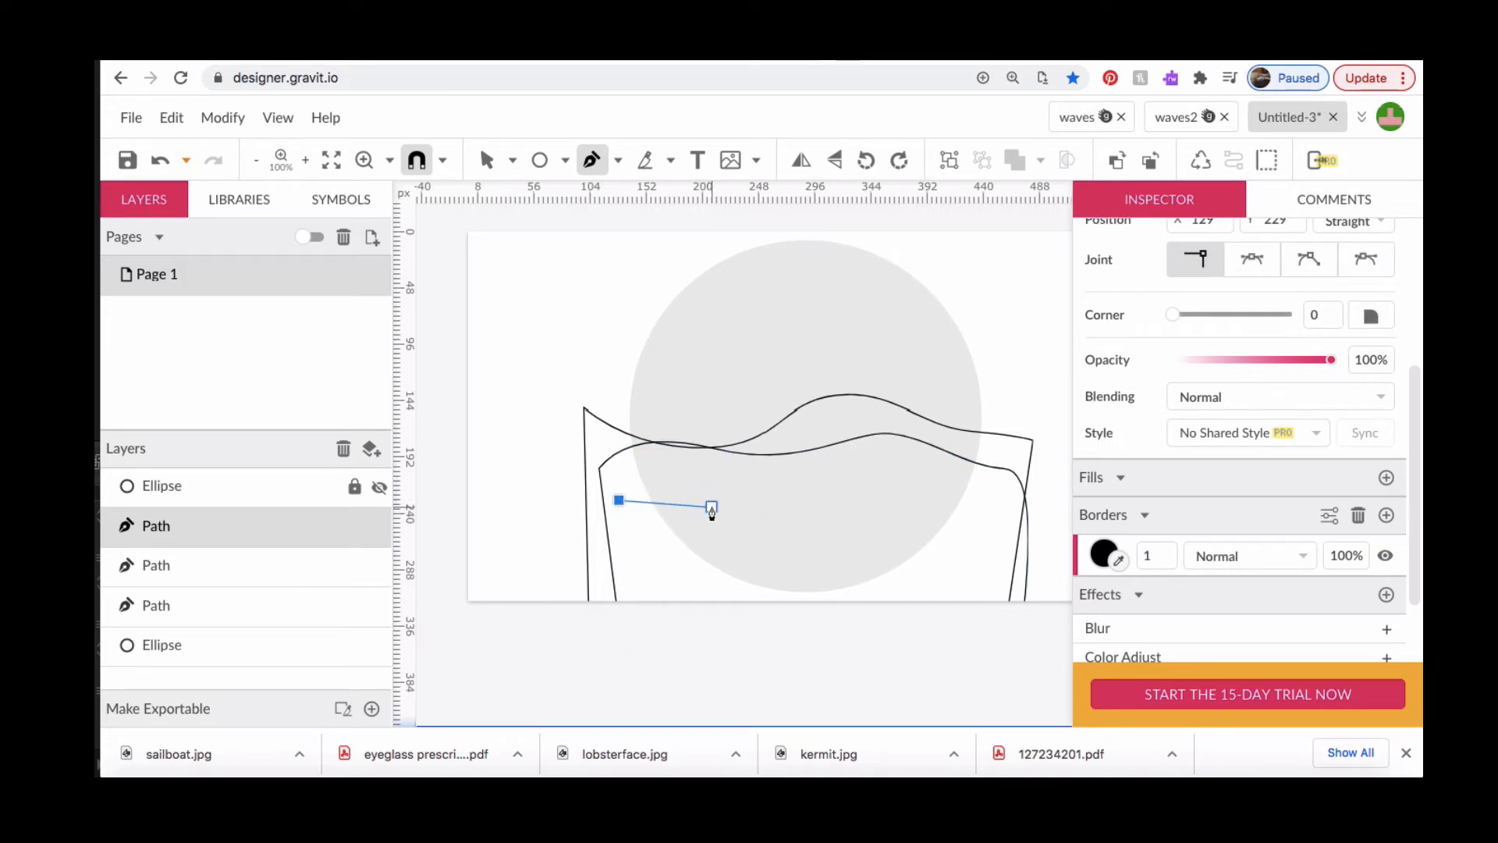
pyautogui.moveTo(713, 508); pyautogui.dragTo(768, 496)
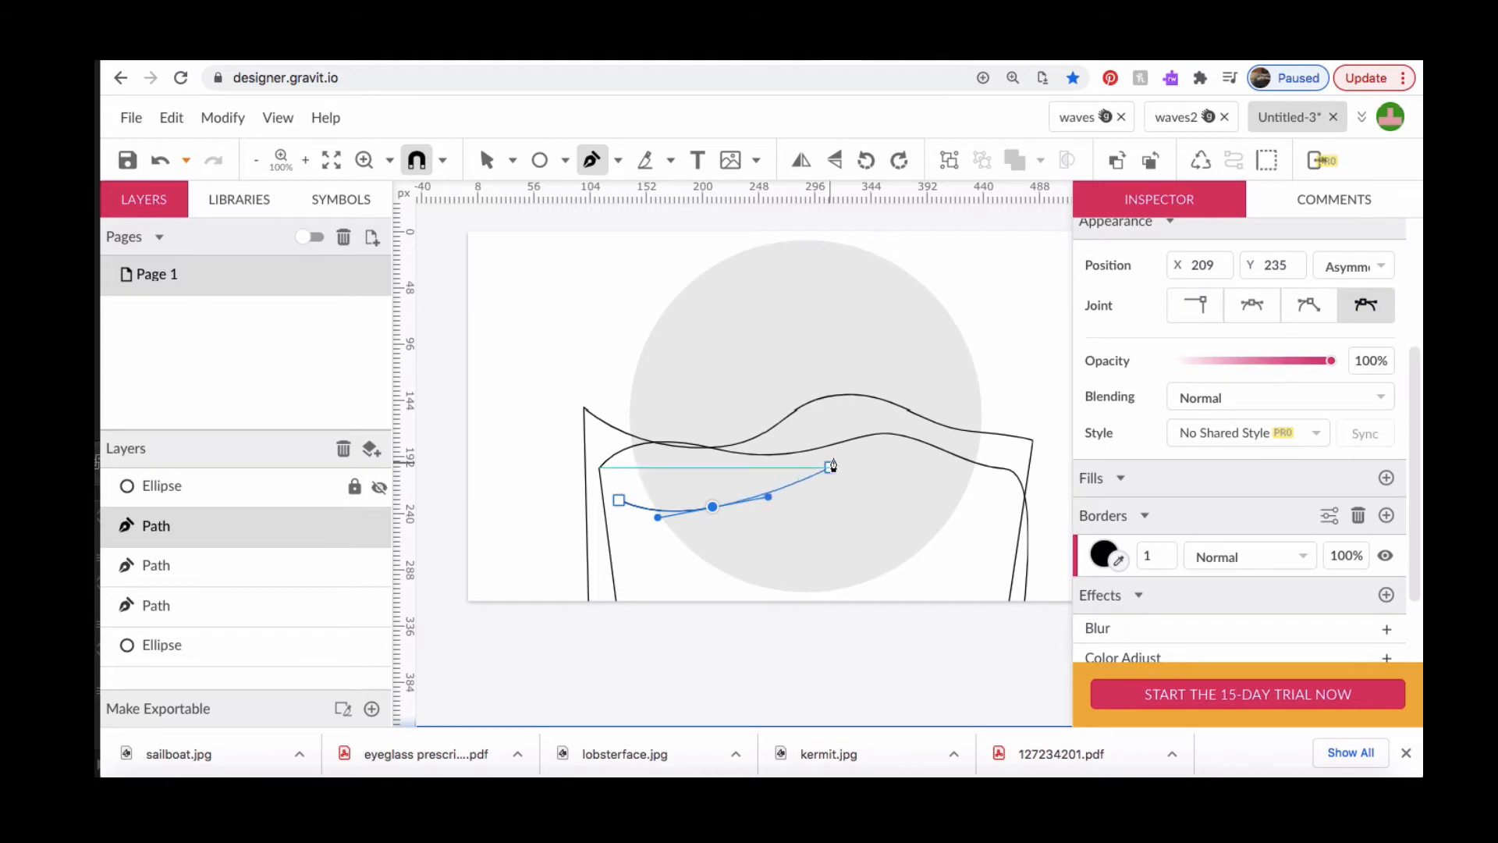
pyautogui.moveTo(846, 457); pyautogui.dragTo(1008, 493)
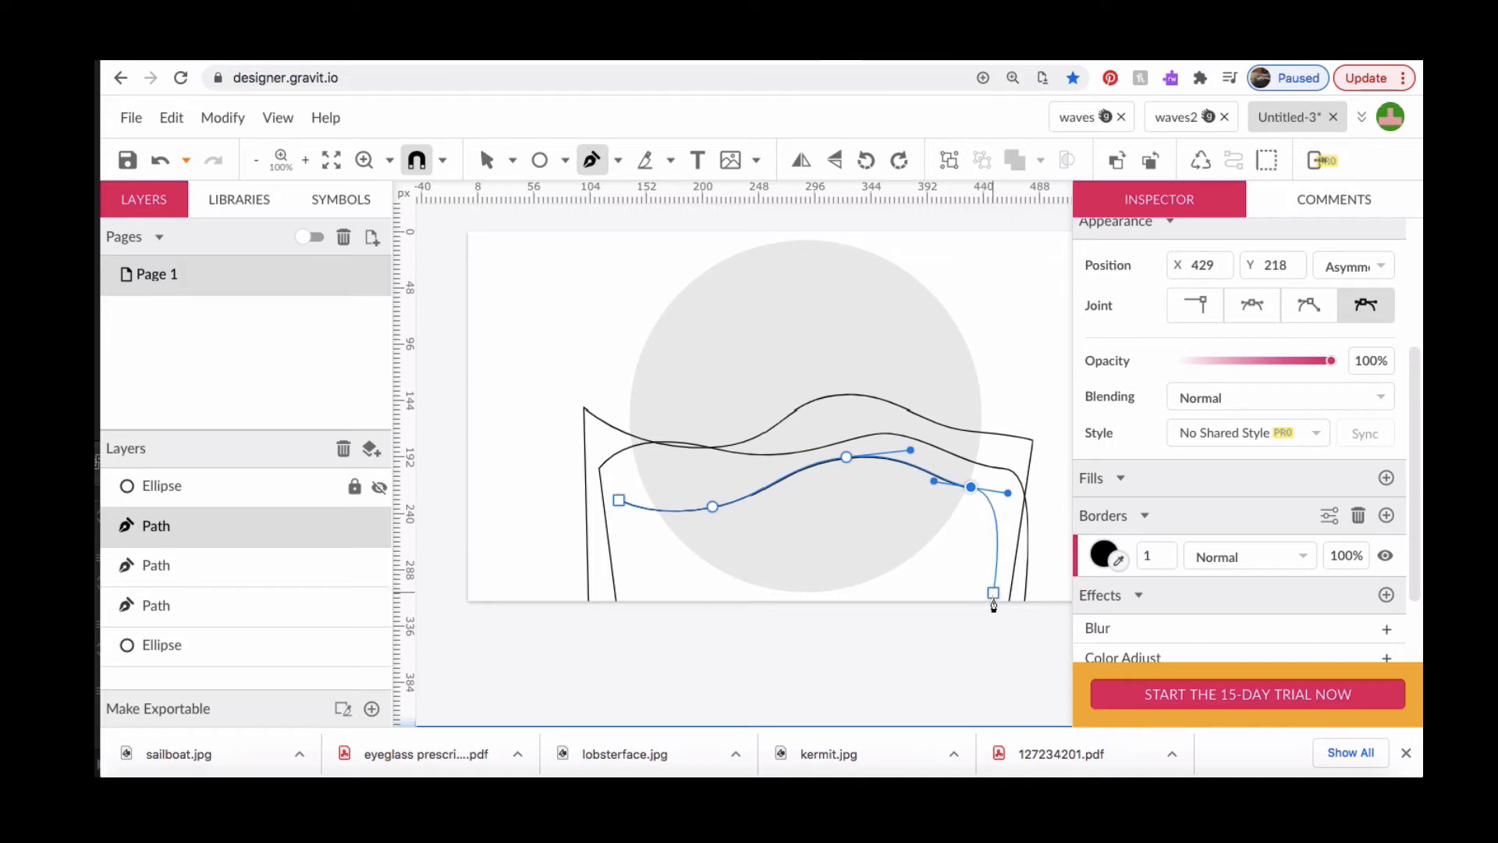
pyautogui.click(993, 628)
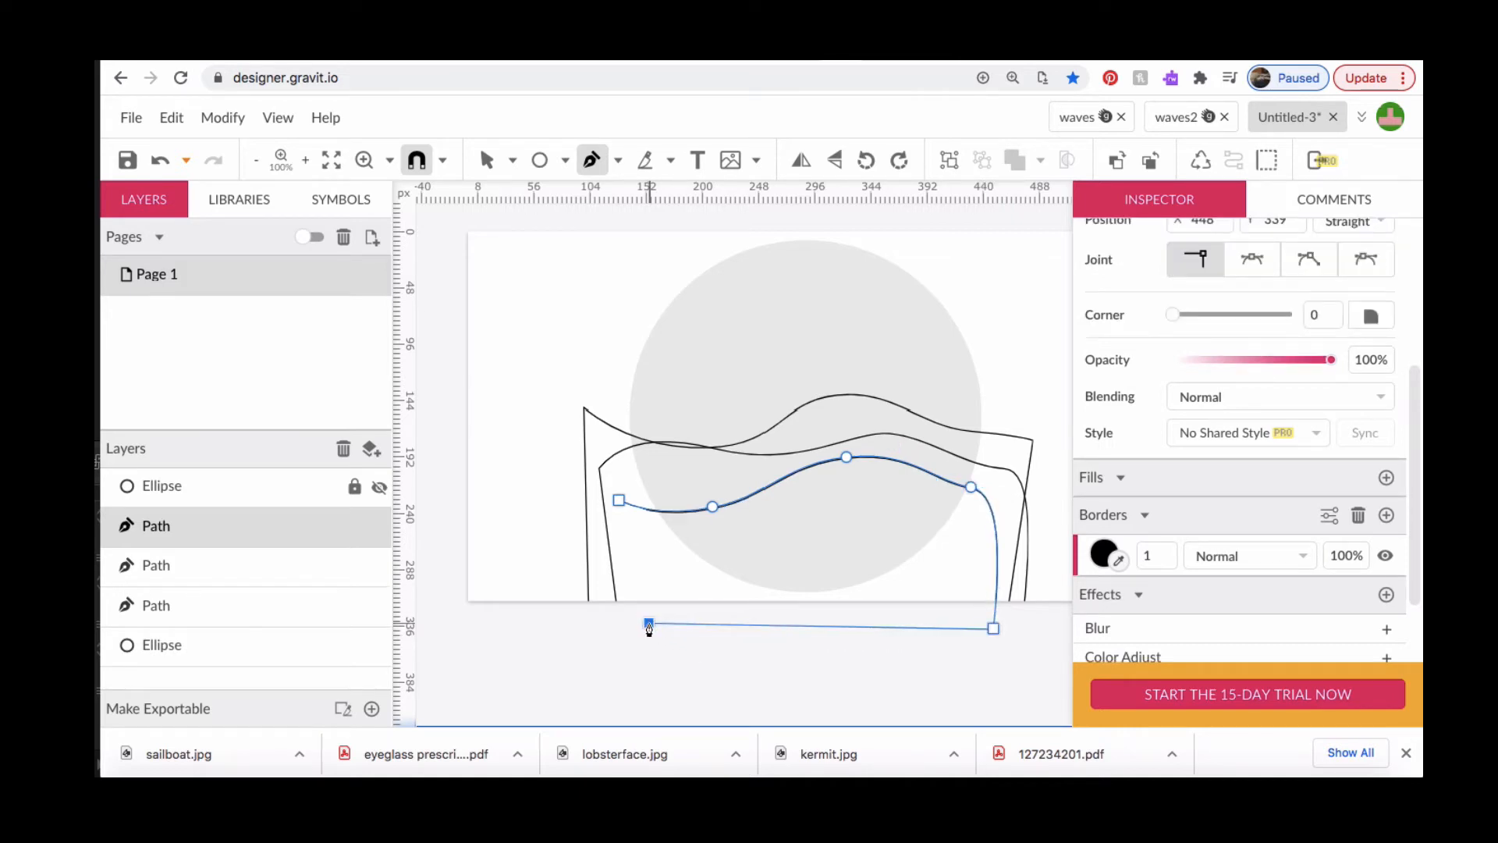
pyautogui.click(618, 502)
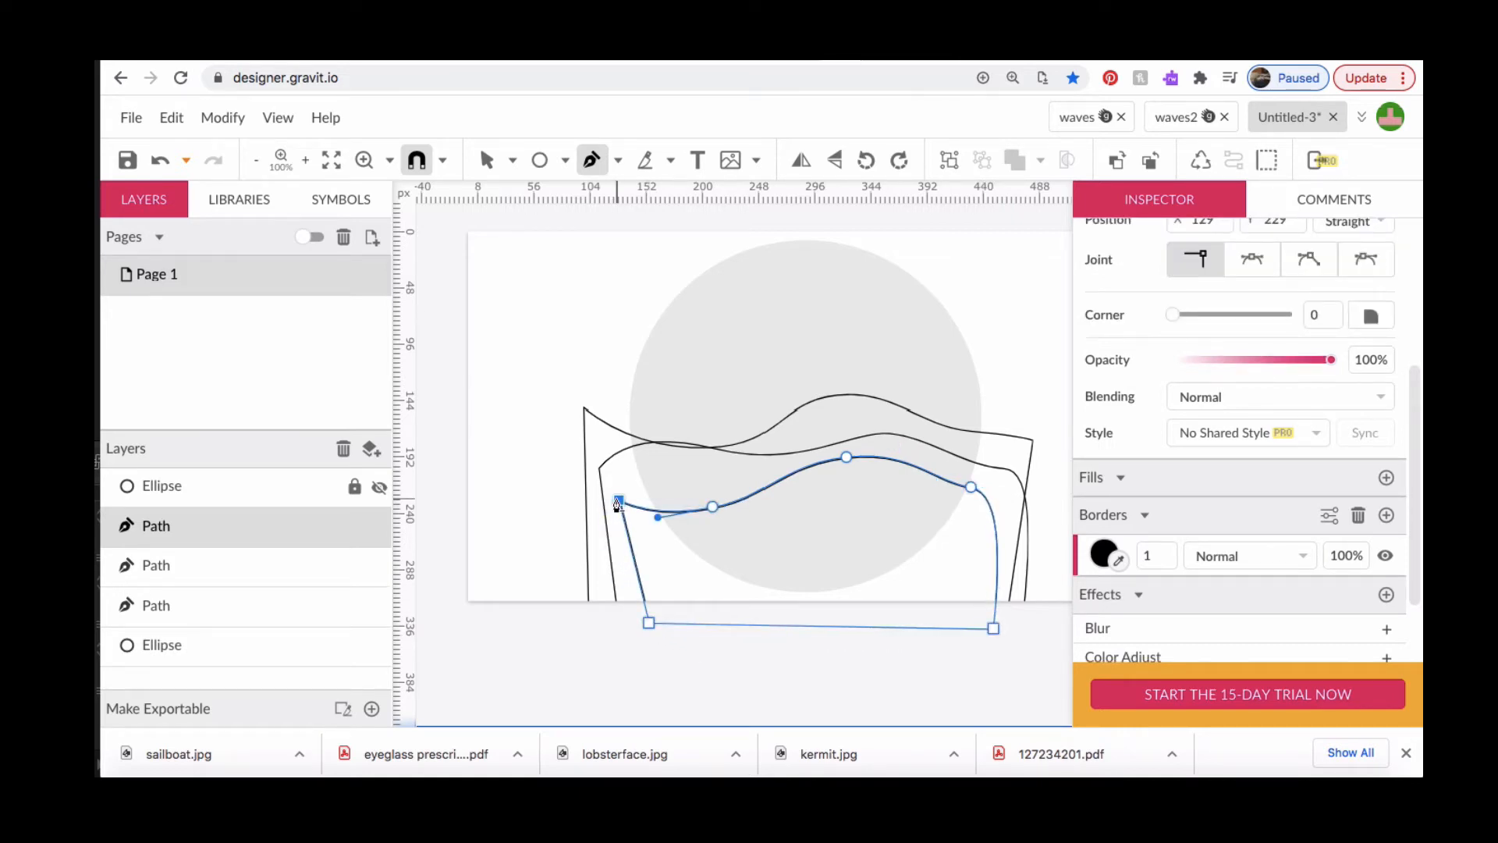
# - Draw a closed fourth wave starting at about X 163, Y 269 with a flat base around Y 309, and dismiss the cloud-save prompt
pyautogui.click(658, 548)
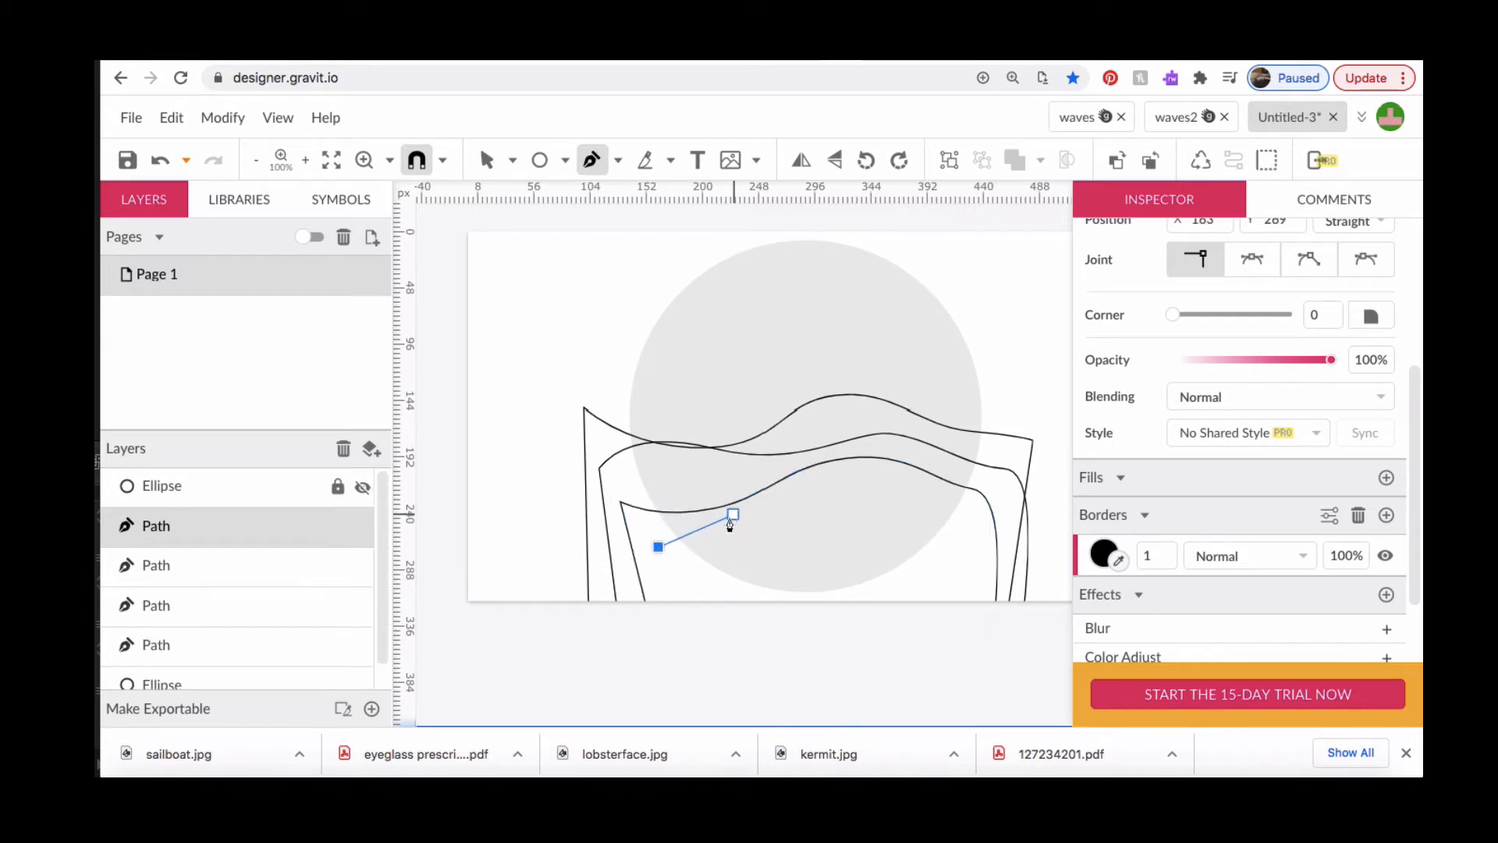
pyautogui.moveTo(754, 521); pyautogui.dragTo(806, 528)
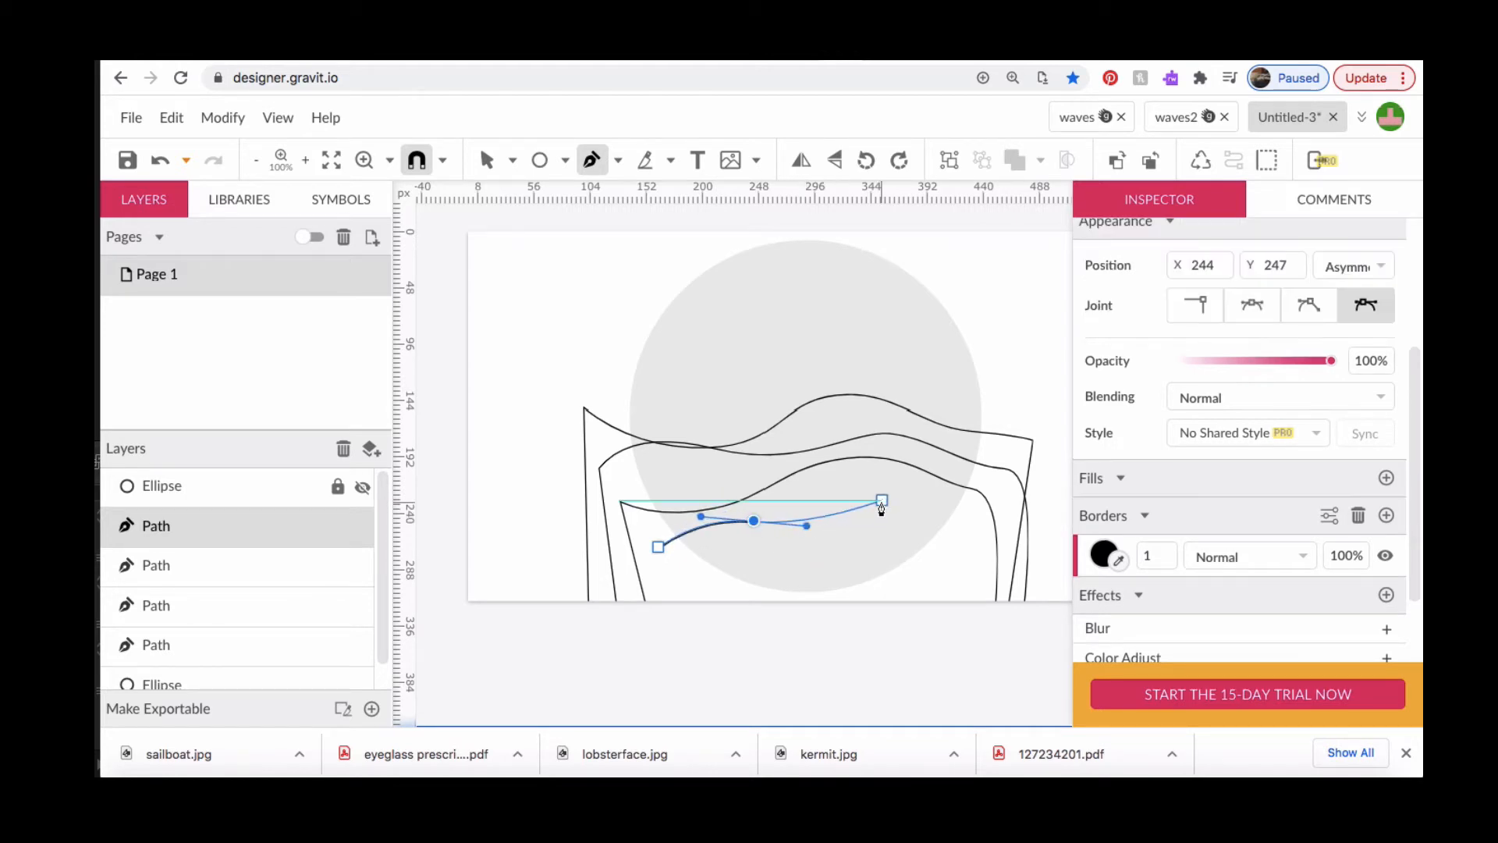
pyautogui.moveTo(882, 500); pyautogui.dragTo(926, 490)
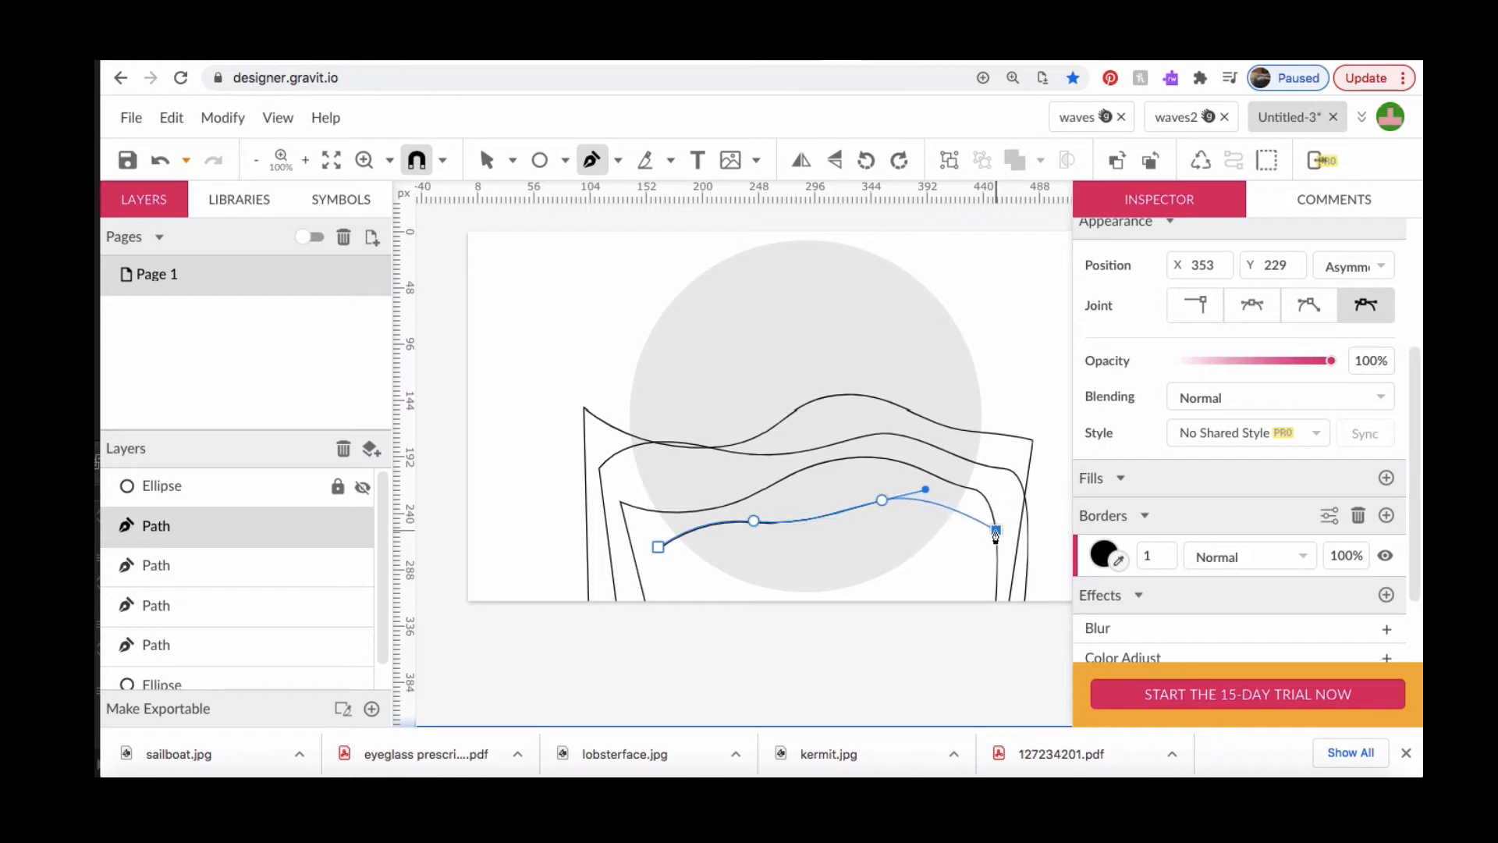
pyautogui.click(996, 530)
pyautogui.click(926, 594)
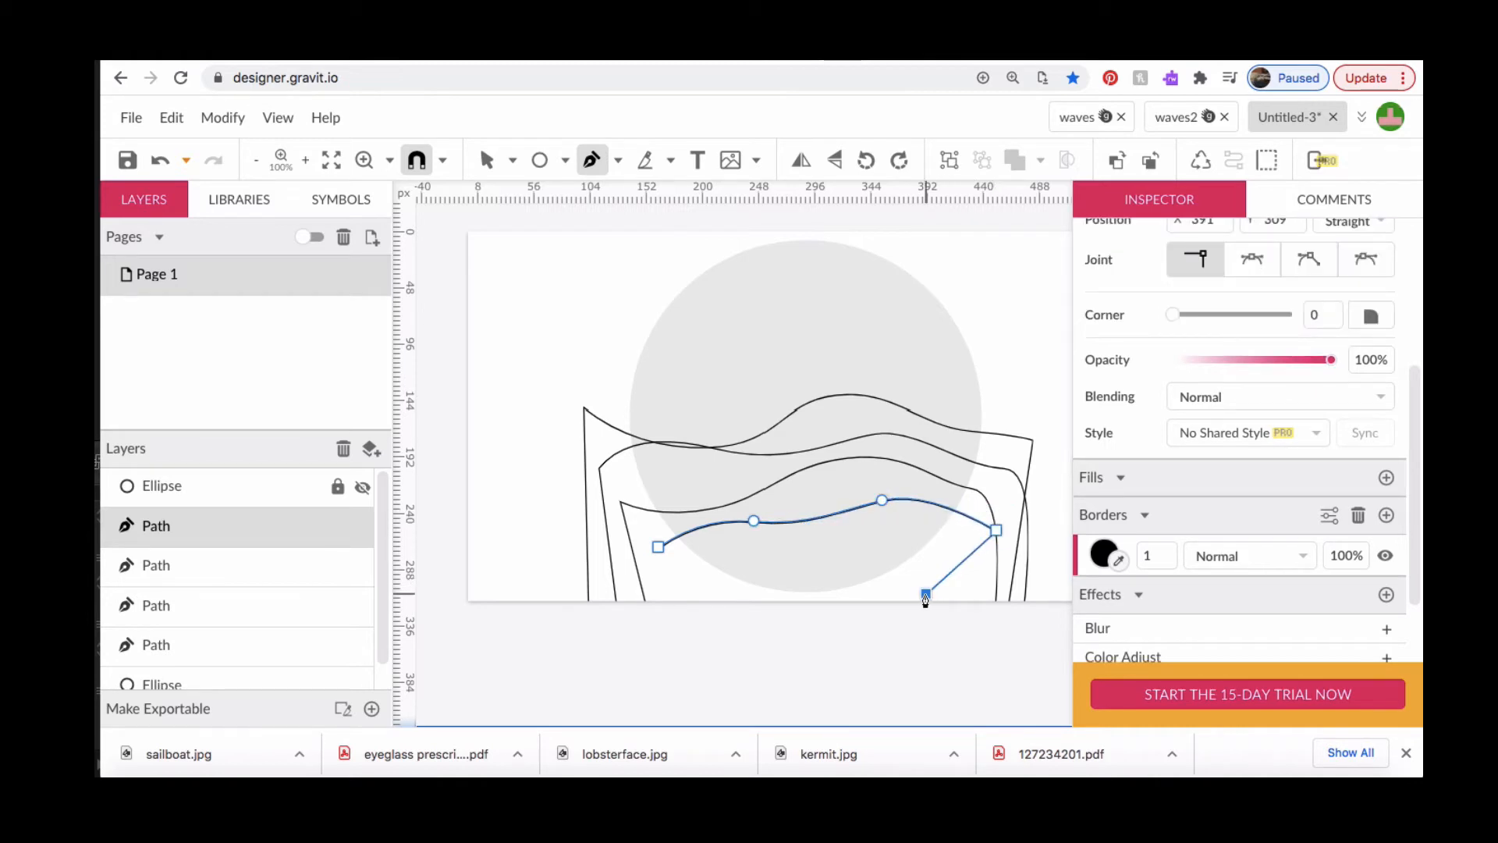
pyautogui.click(680, 593)
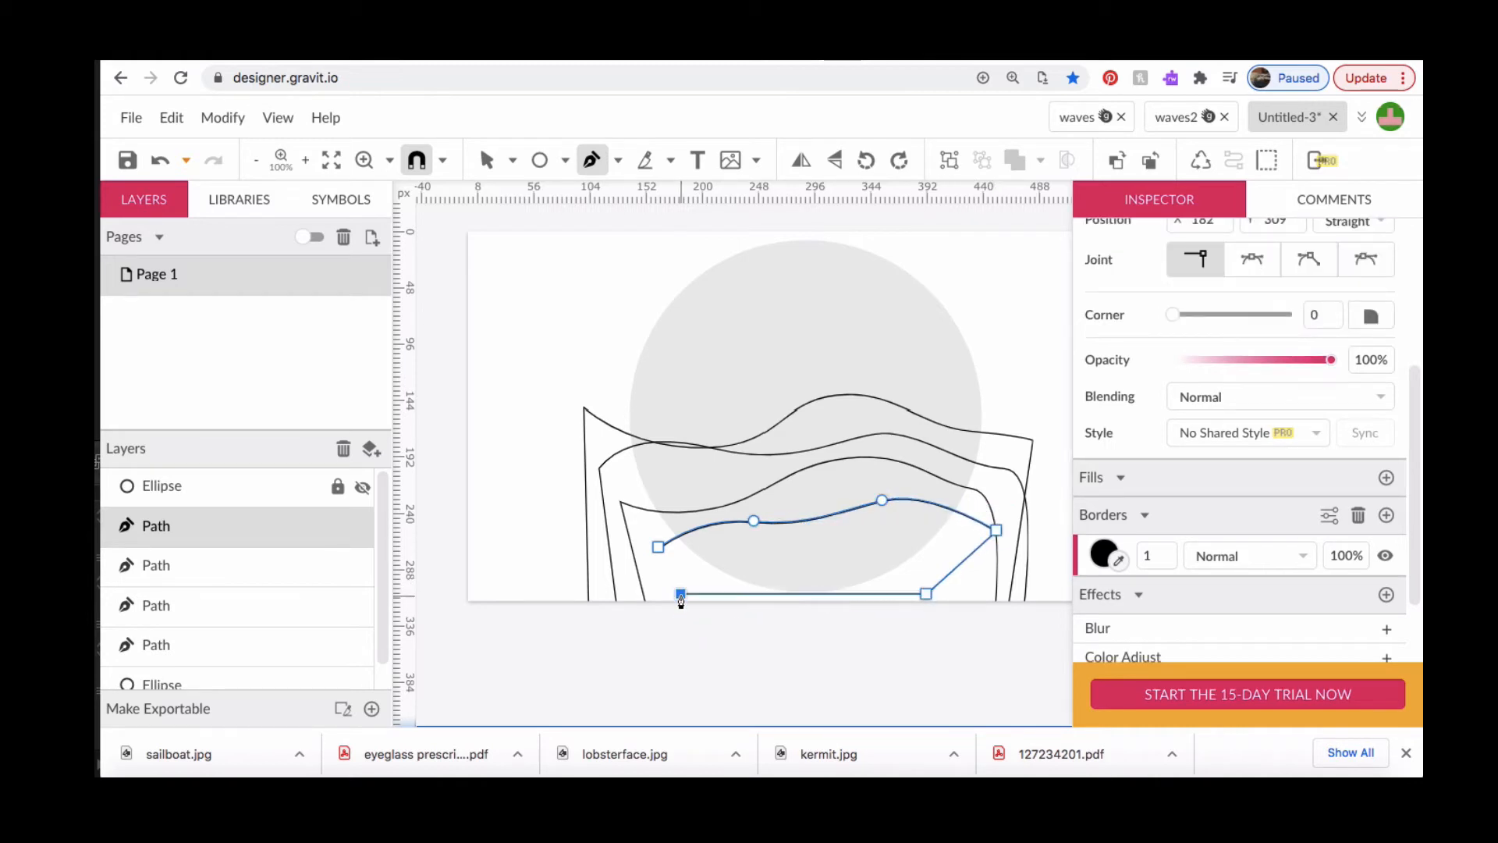
pyautogui.click(658, 547)
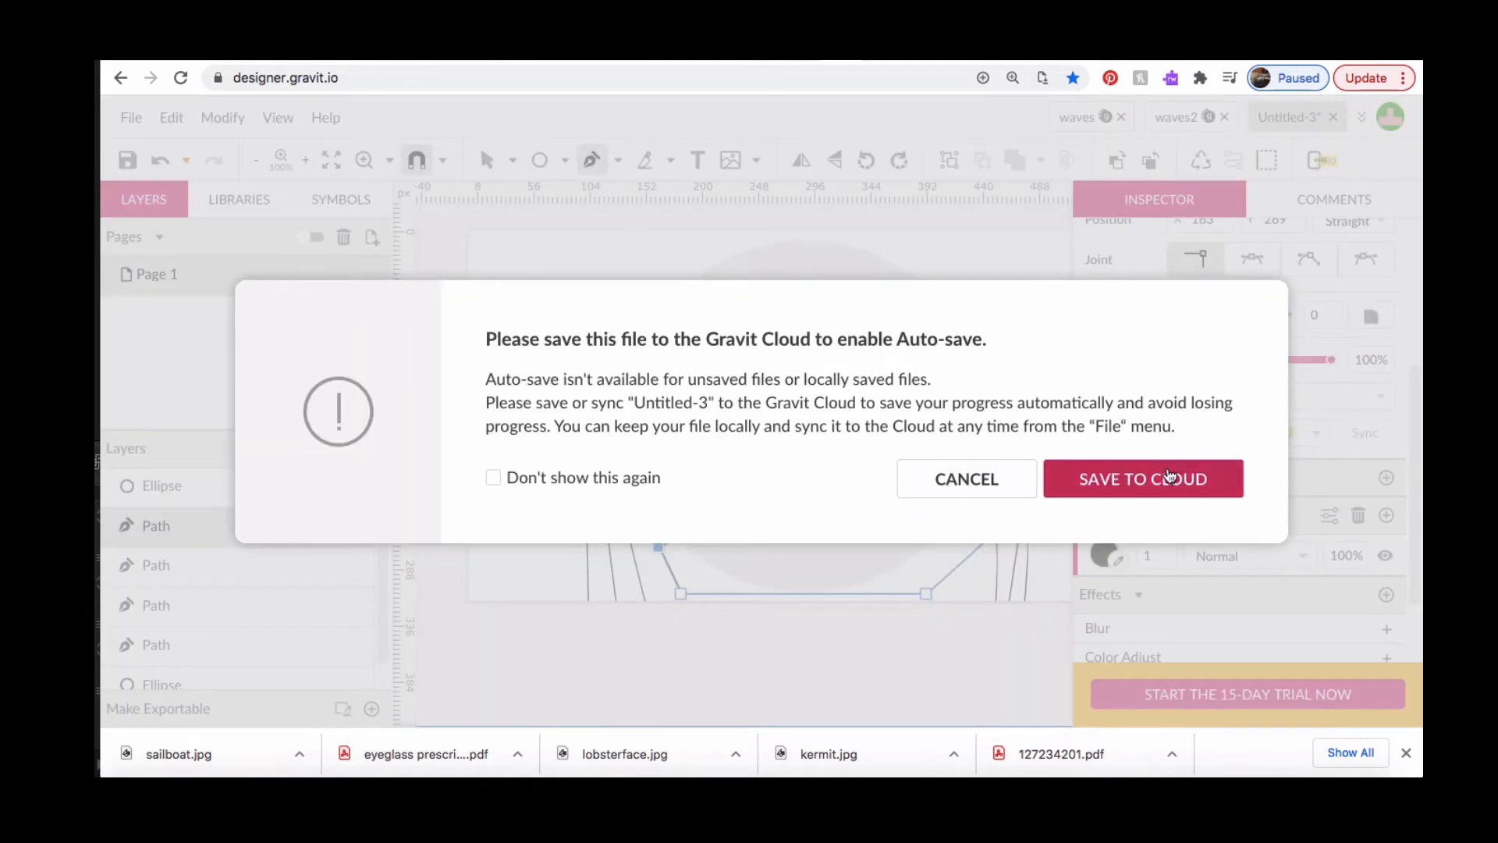
pyautogui.click(976, 481)
# - Draw a closed fifth wave across the circle's lower part, starting at about X 182, Y 273, with its base below the page around Y 364
pyautogui.scroll(-3, 808, 426)
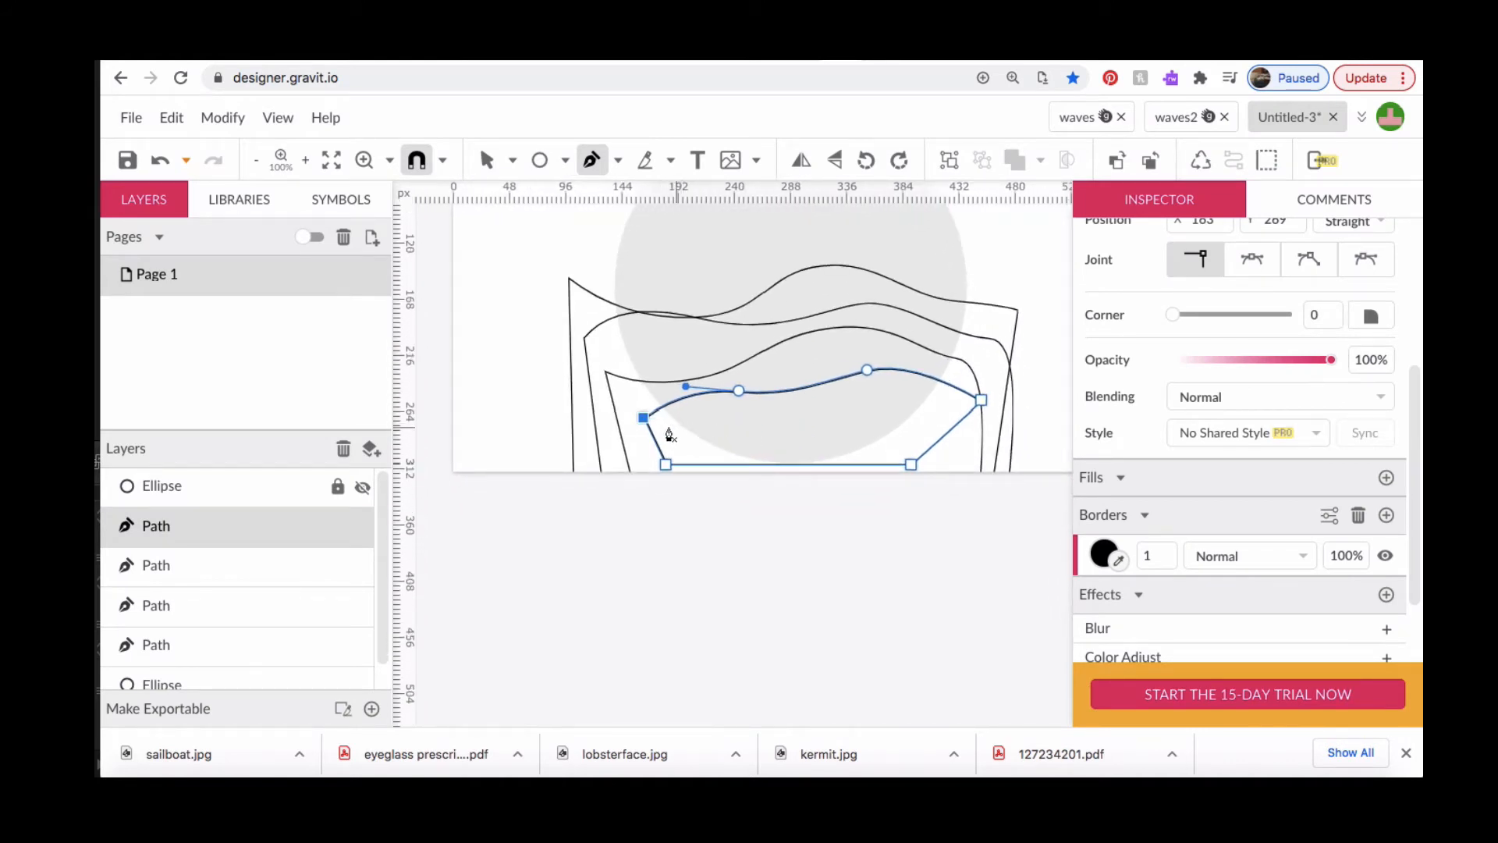
pyautogui.click(664, 423)
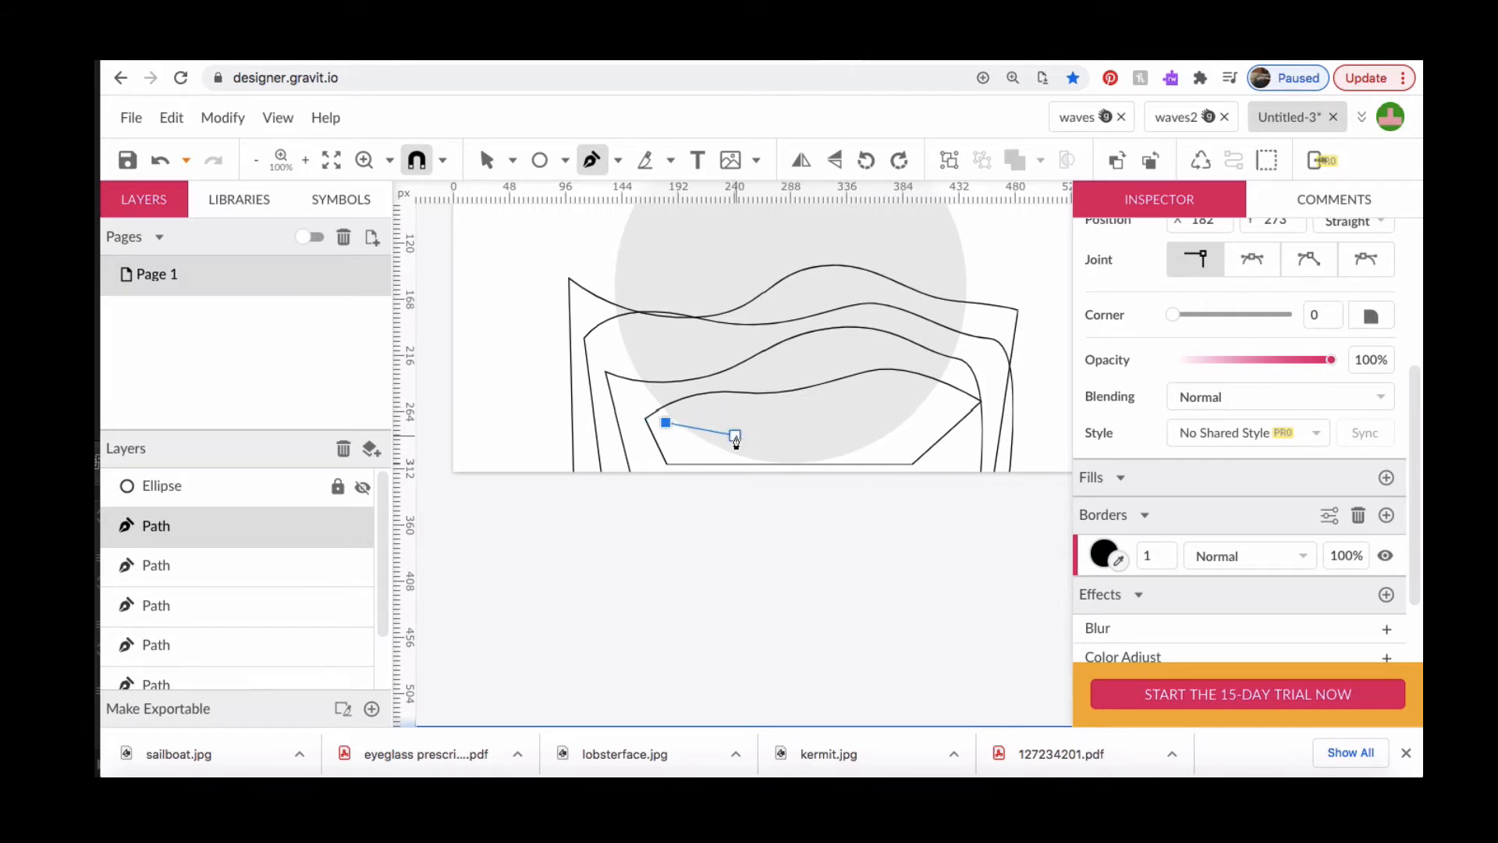
pyautogui.moveTo(737, 441); pyautogui.dragTo(780, 429)
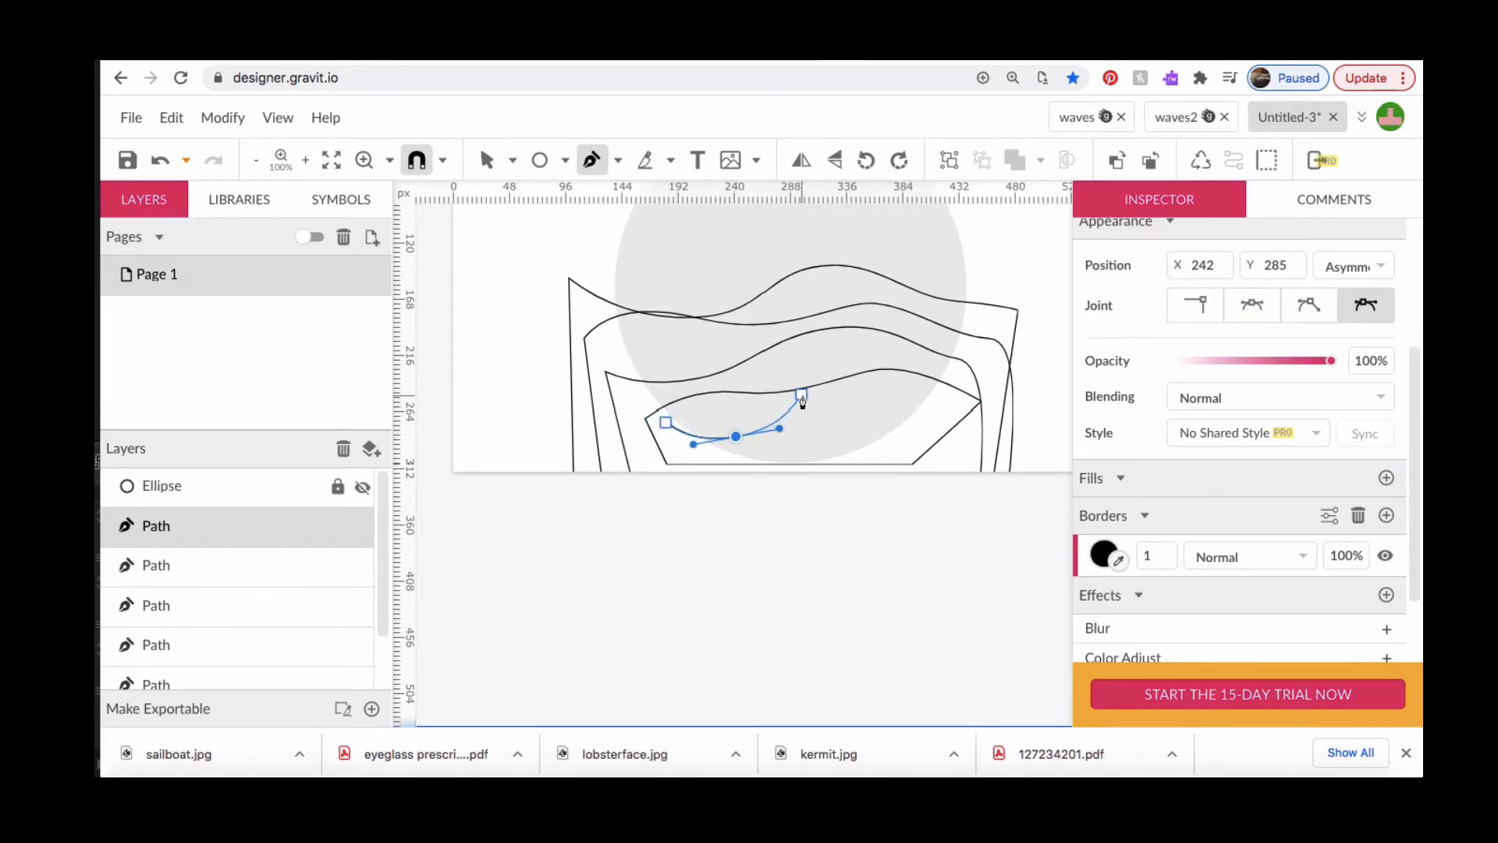
pyautogui.moveTo(859, 400); pyautogui.dragTo(950, 421)
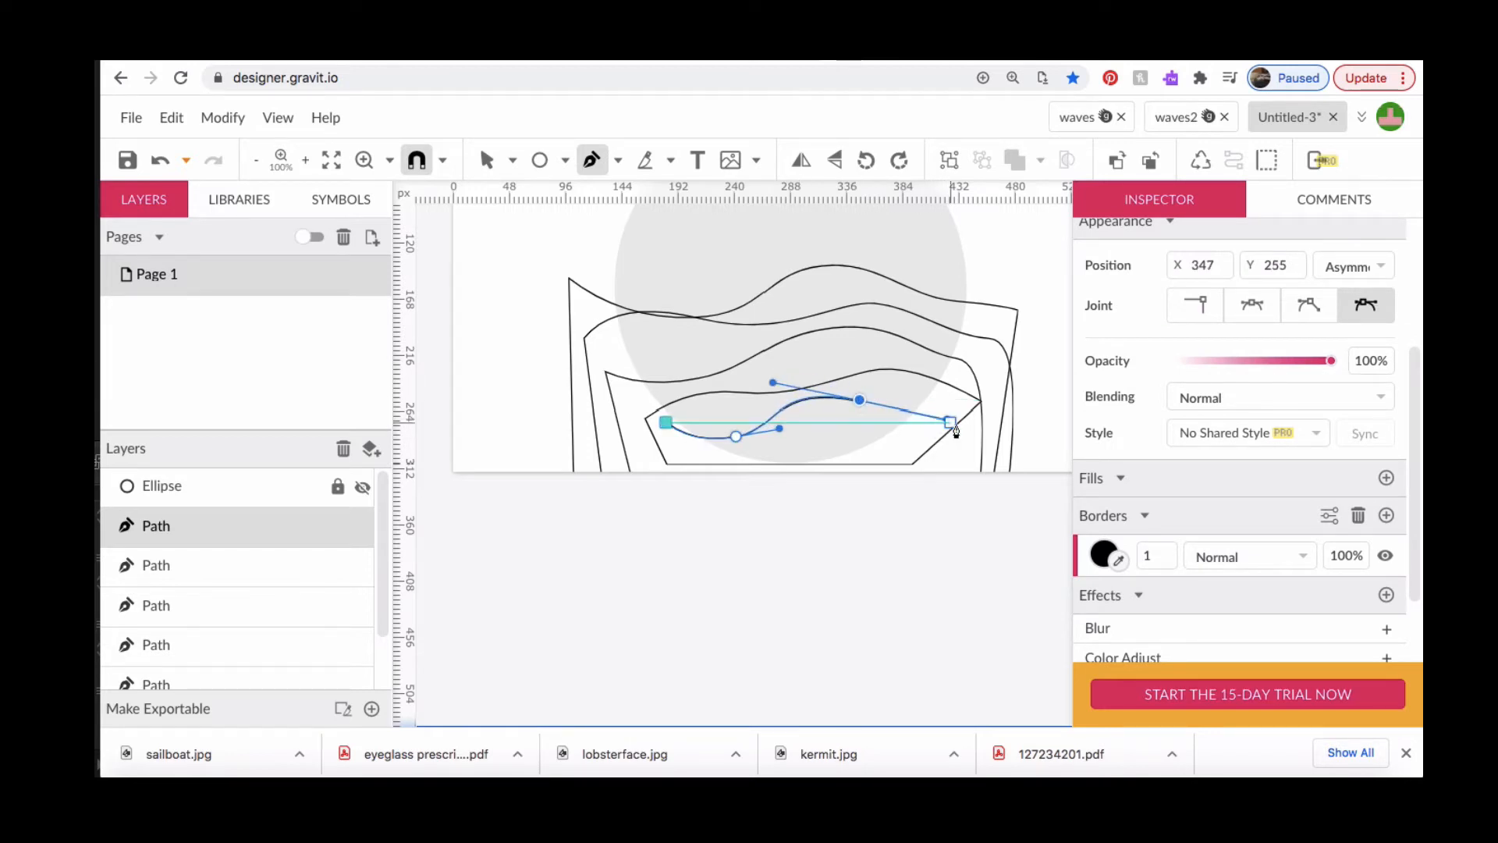
pyautogui.click(974, 438)
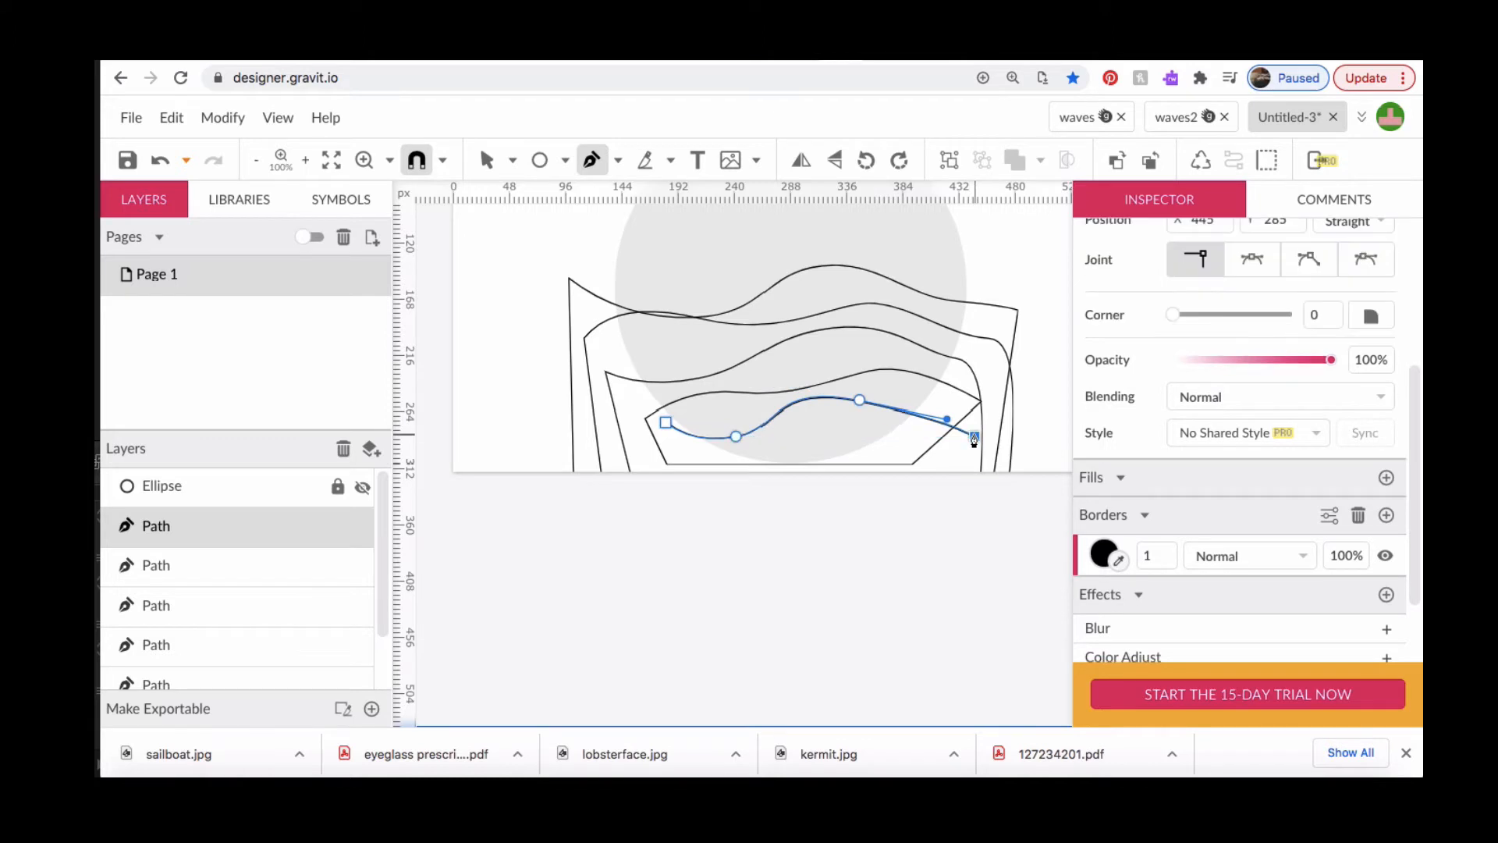
pyautogui.click(934, 529)
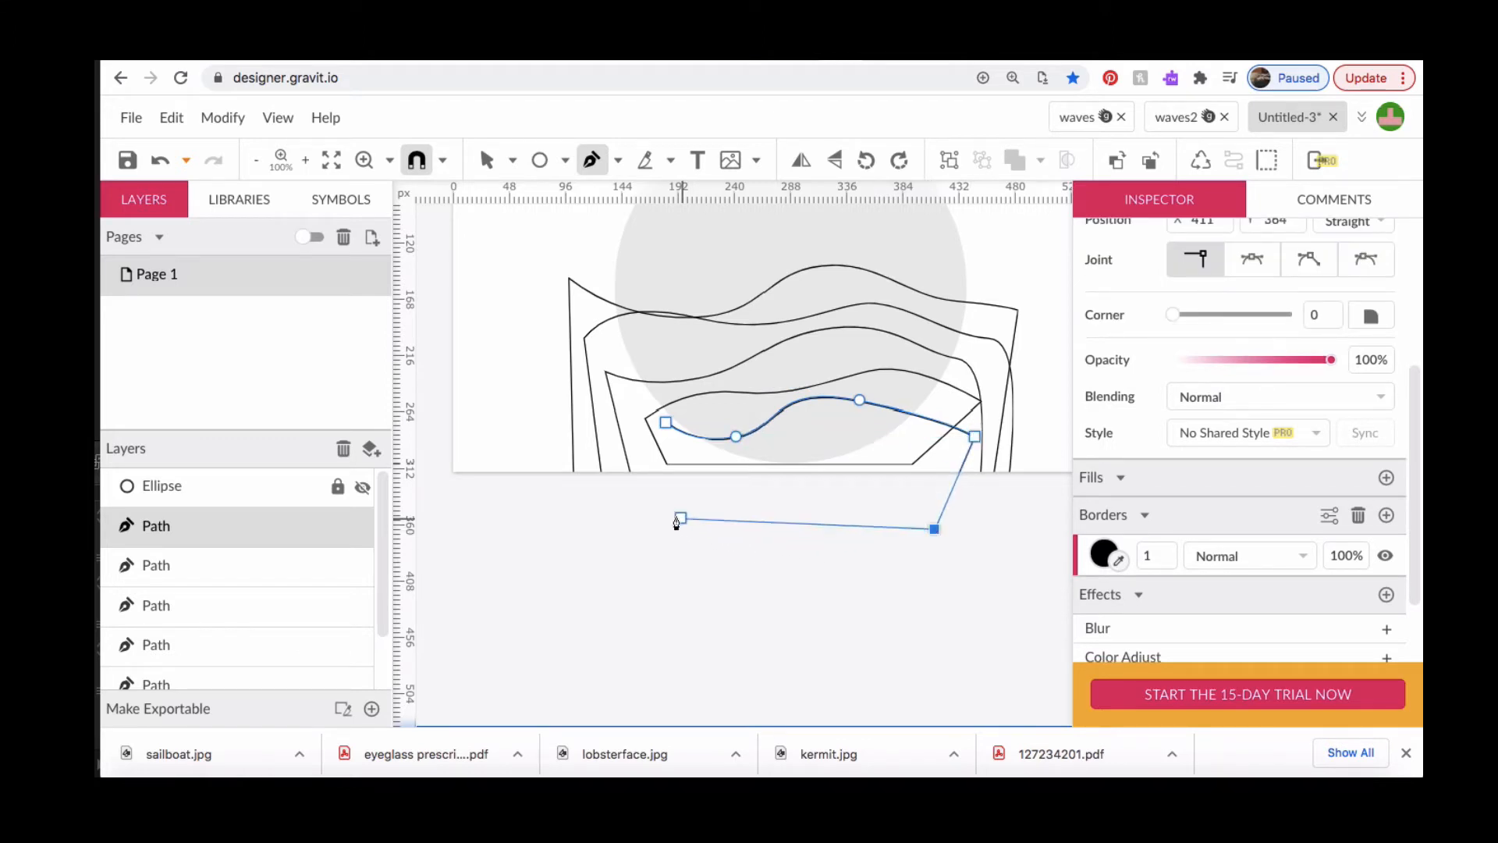
pyautogui.click(672, 514)
pyautogui.click(666, 423)
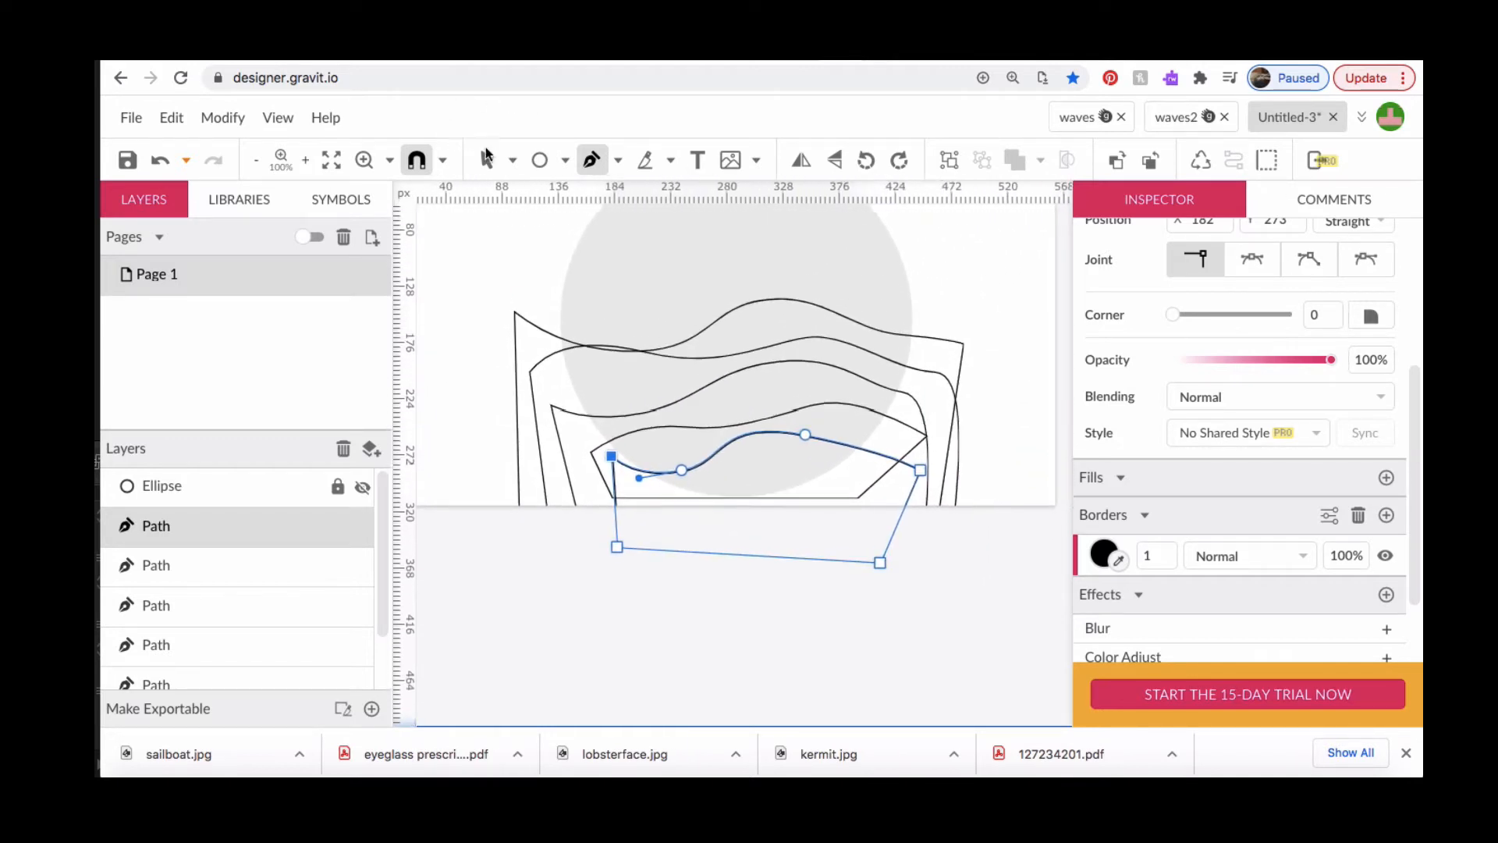
# - Steepen the first wave's curve with the Subselect tool by tilting the handles of its trough anchor at X 205, Y 183
pyautogui.click(512, 160)
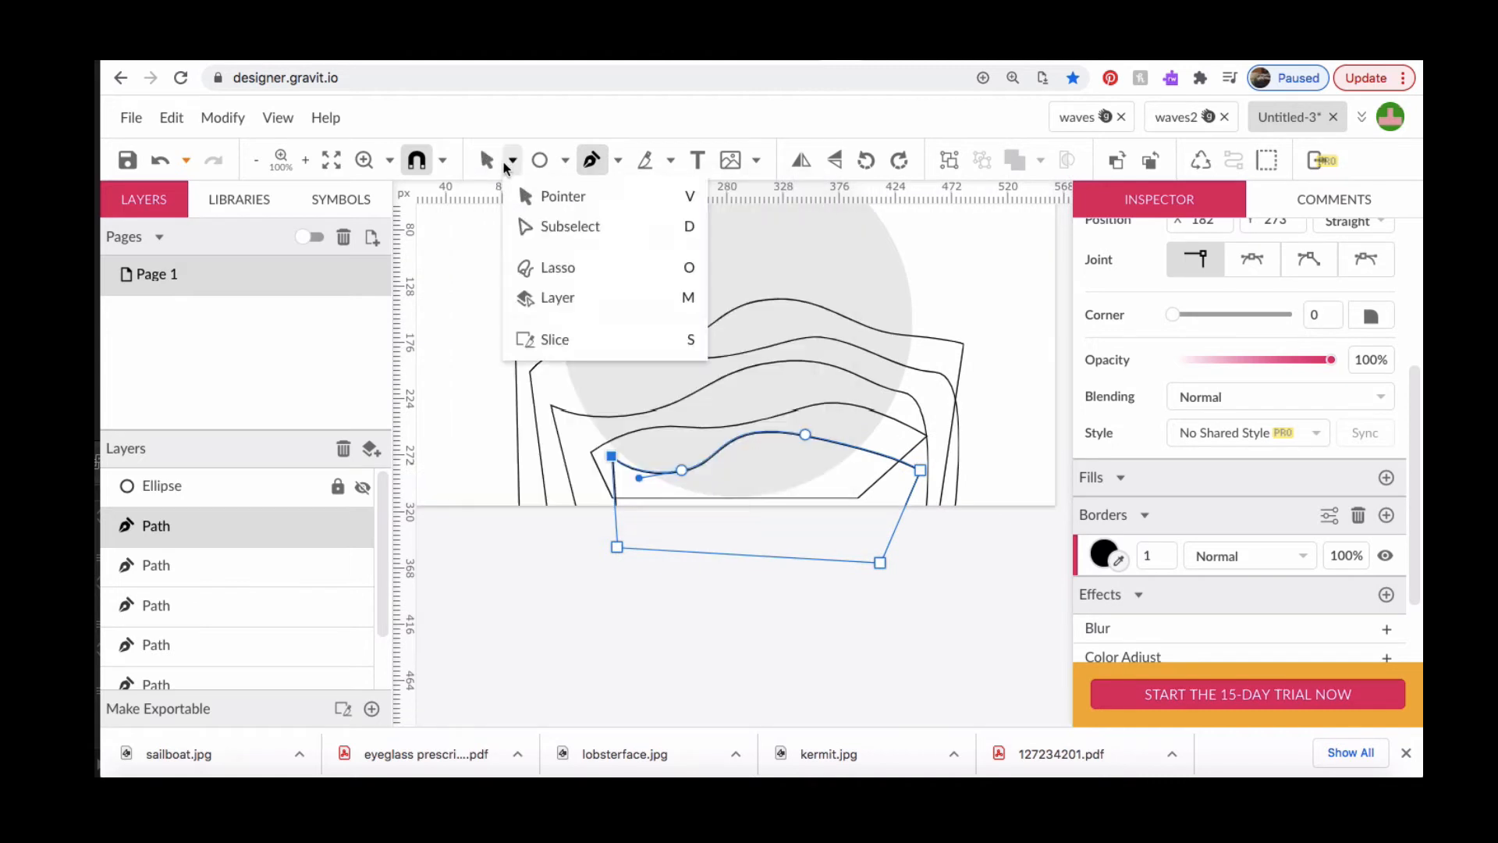
pyautogui.click(546, 227)
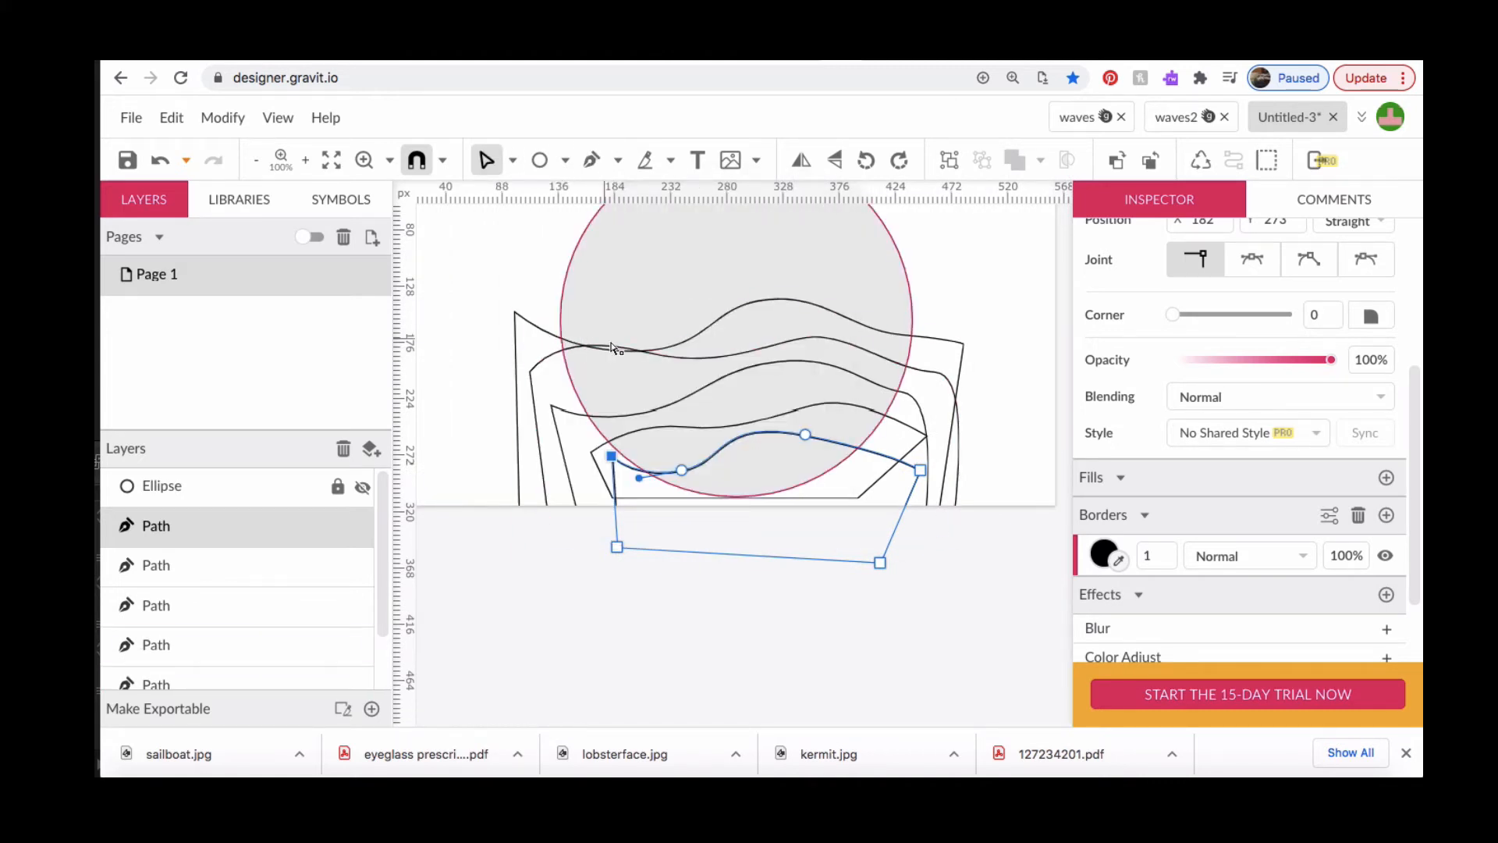
pyautogui.click(671, 351)
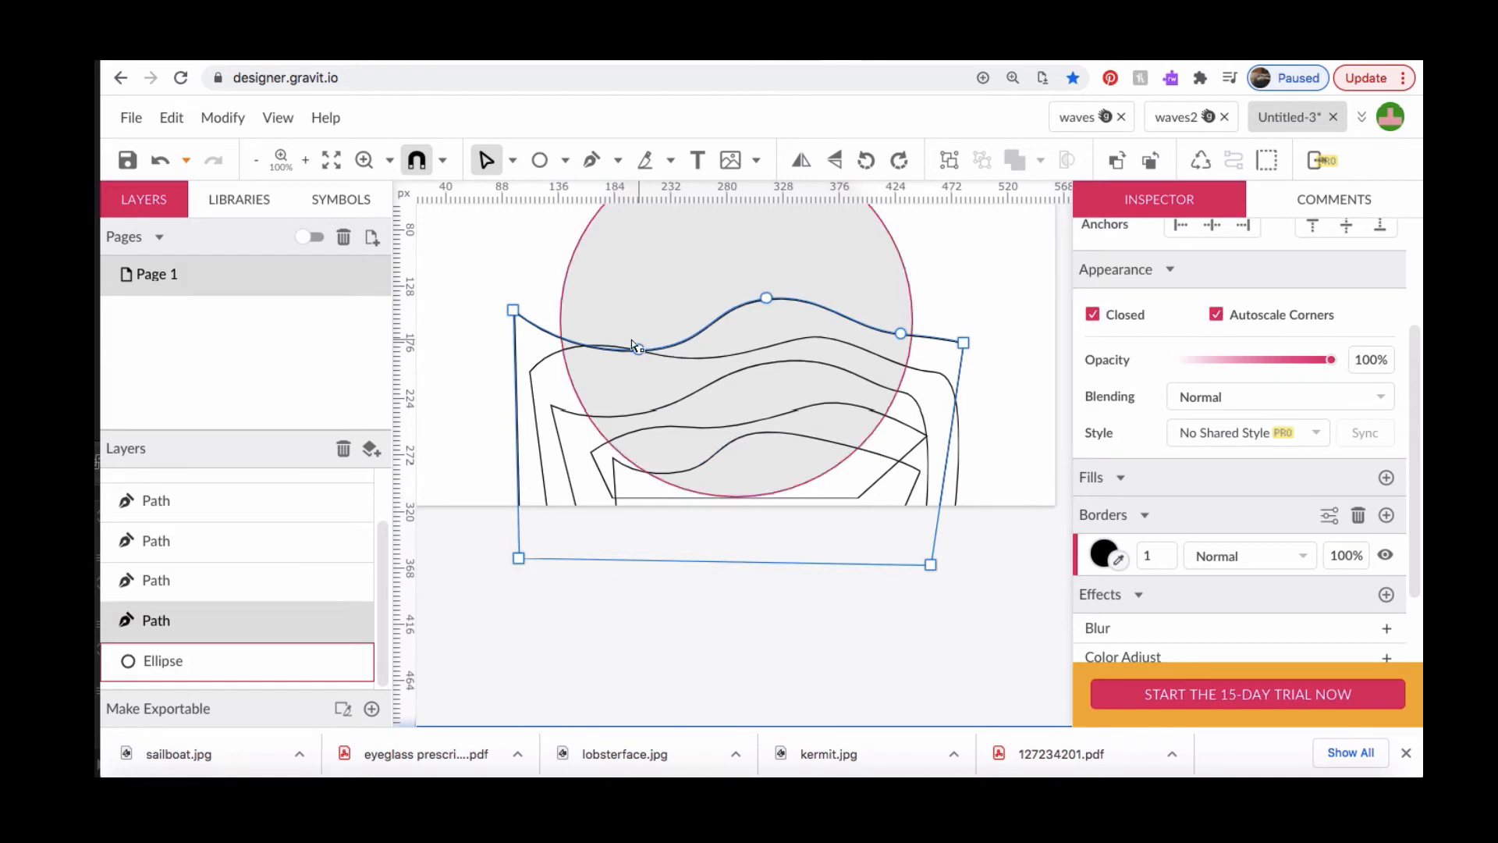
pyautogui.click(639, 351)
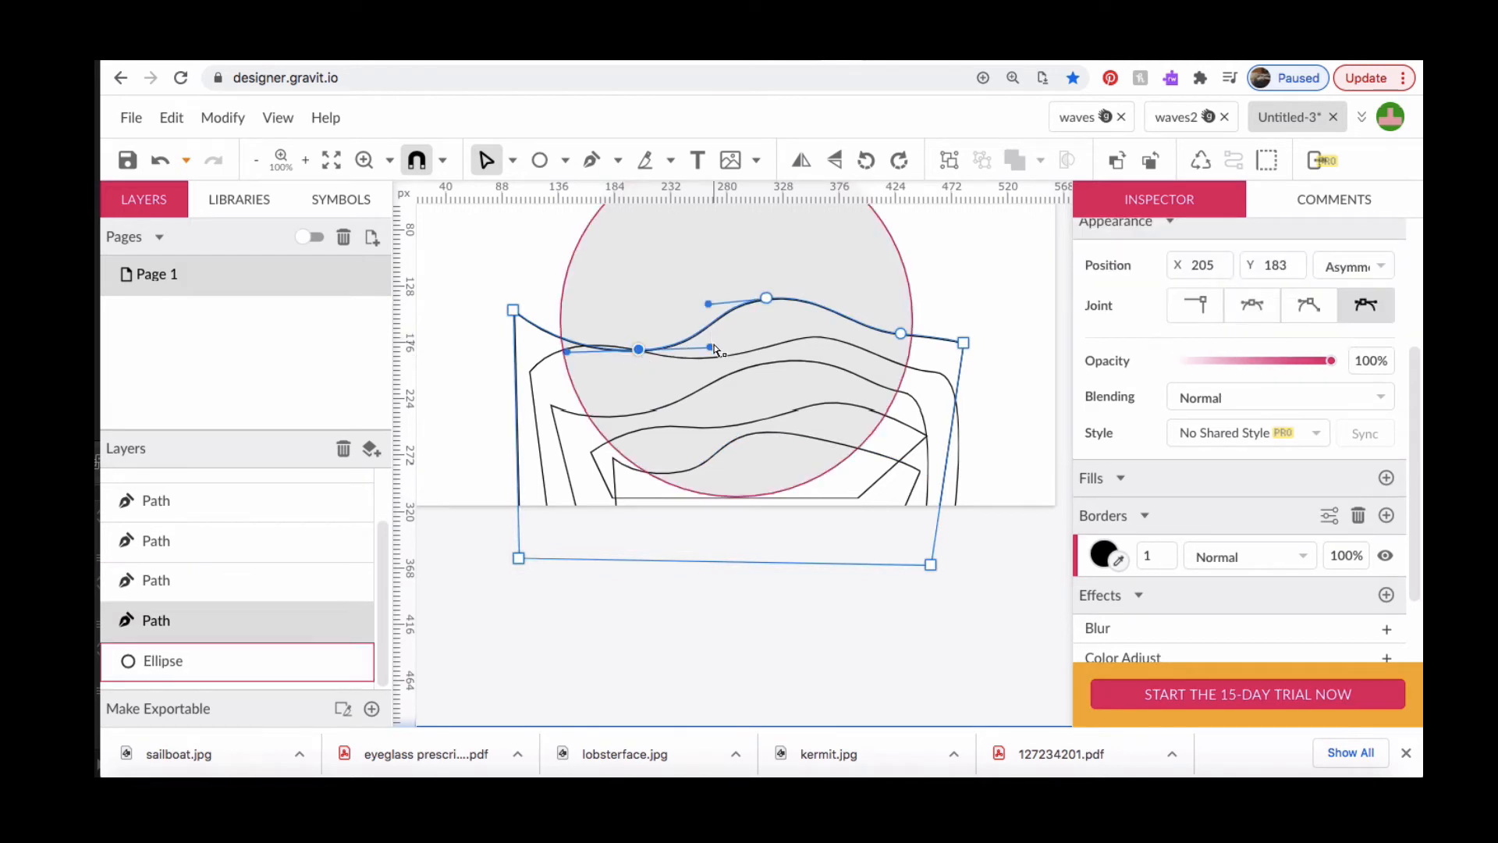
pyautogui.moveTo(710, 346); pyautogui.dragTo(718, 320)
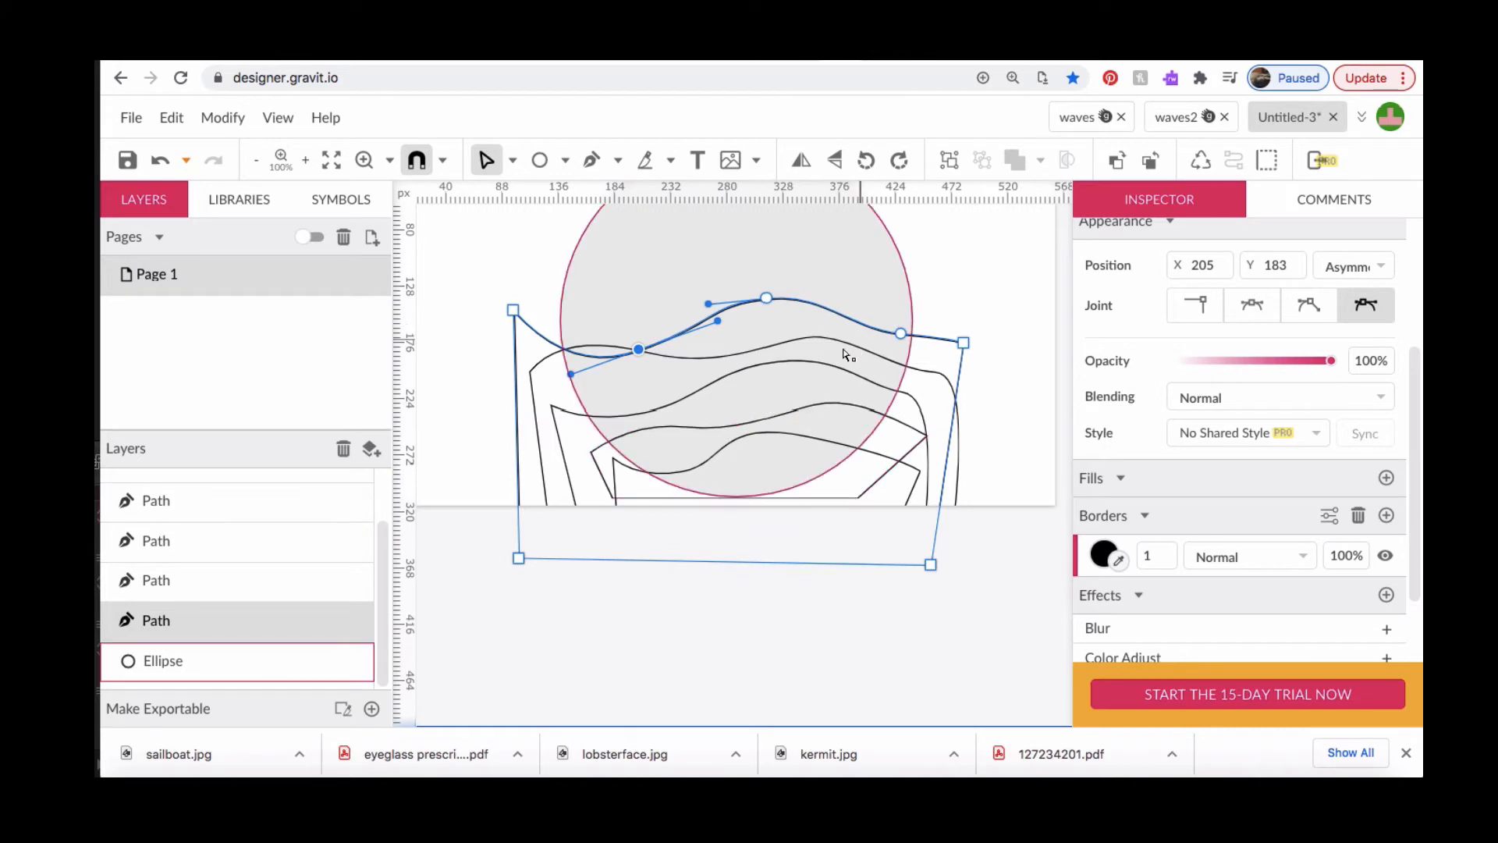
# - Raise the second wave's crest anchor at X 359 to about Y 160
pyautogui.click(821, 340)
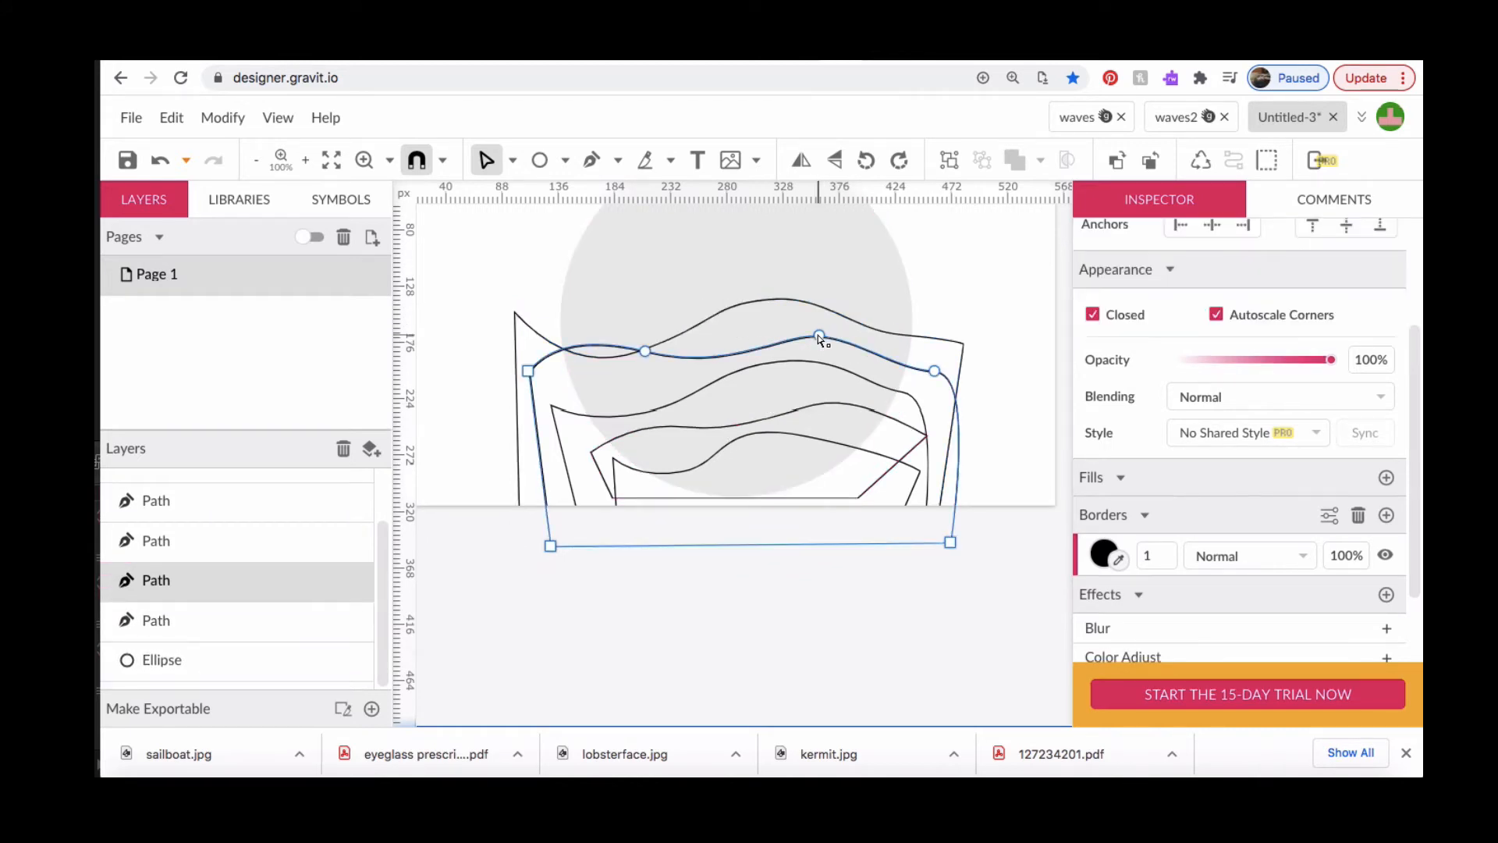
pyautogui.click(820, 338)
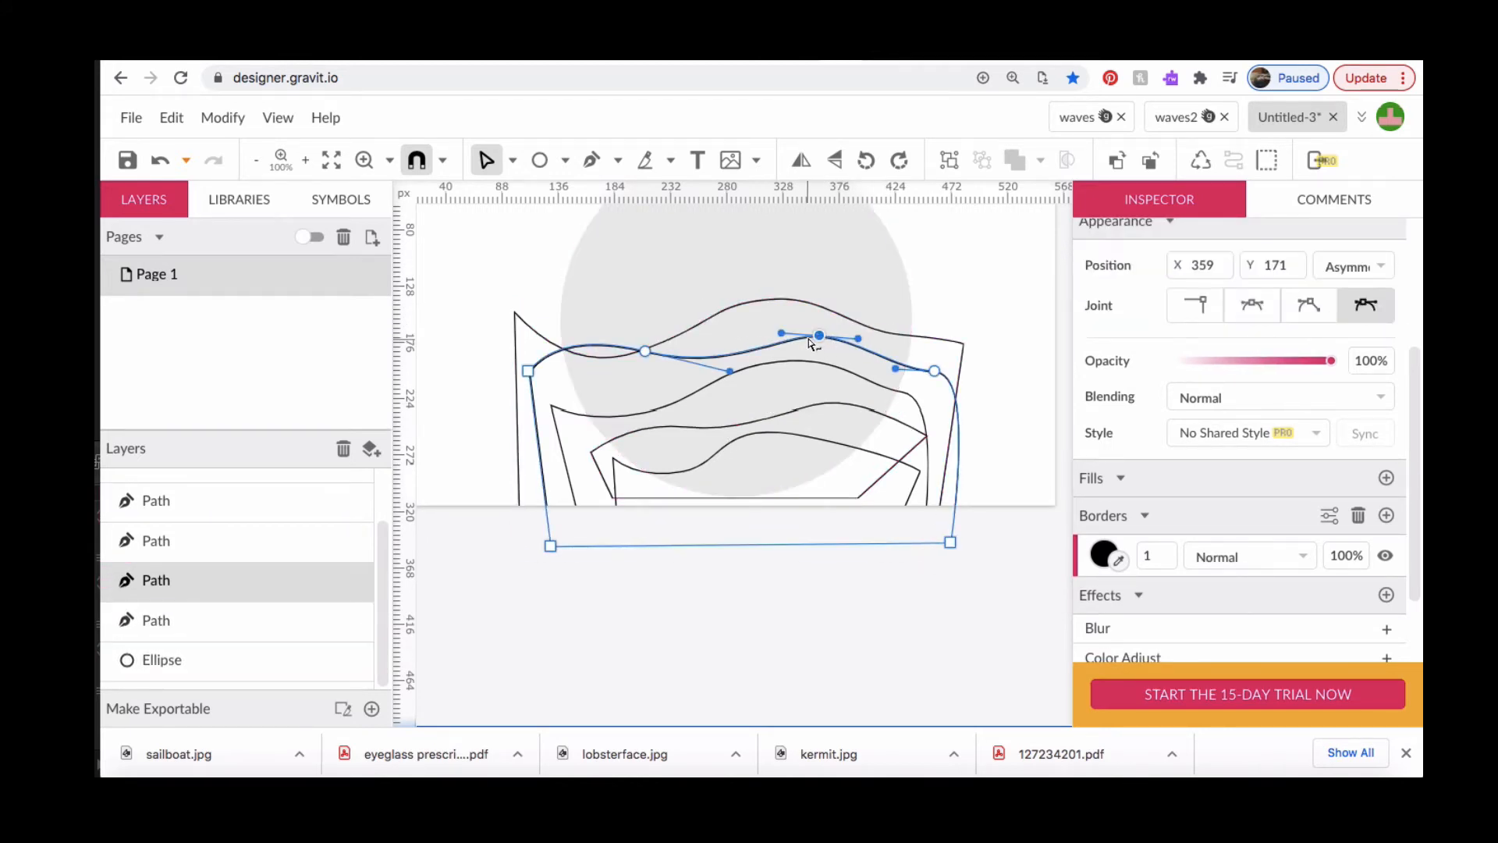
pyautogui.moveTo(821, 331); pyautogui.dragTo(820, 319)
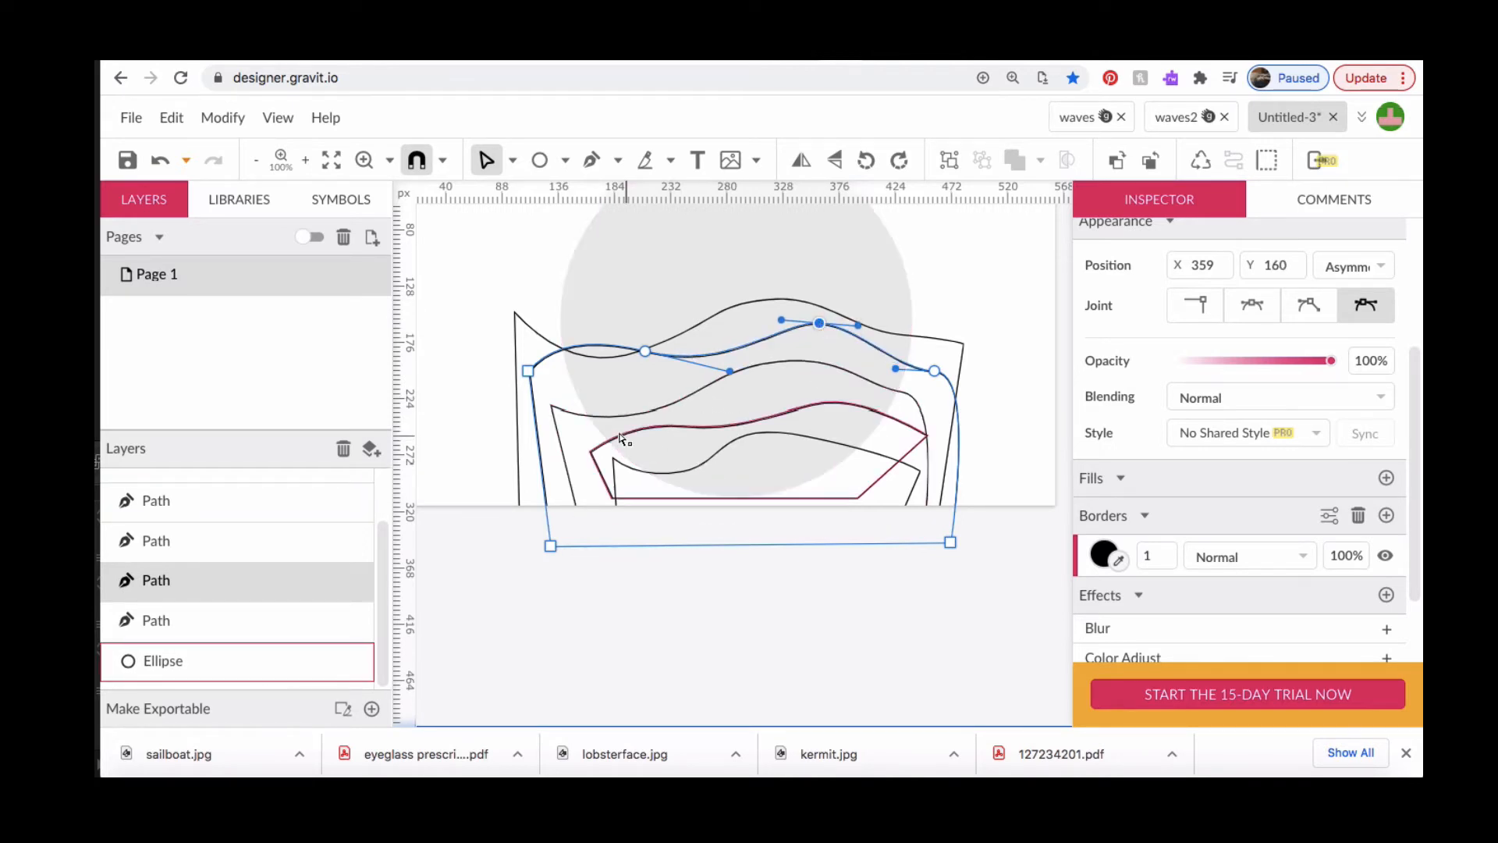
# - Raise the fourth wave's left crest anchor to about X 238, Y 237
pyautogui.click(659, 430)
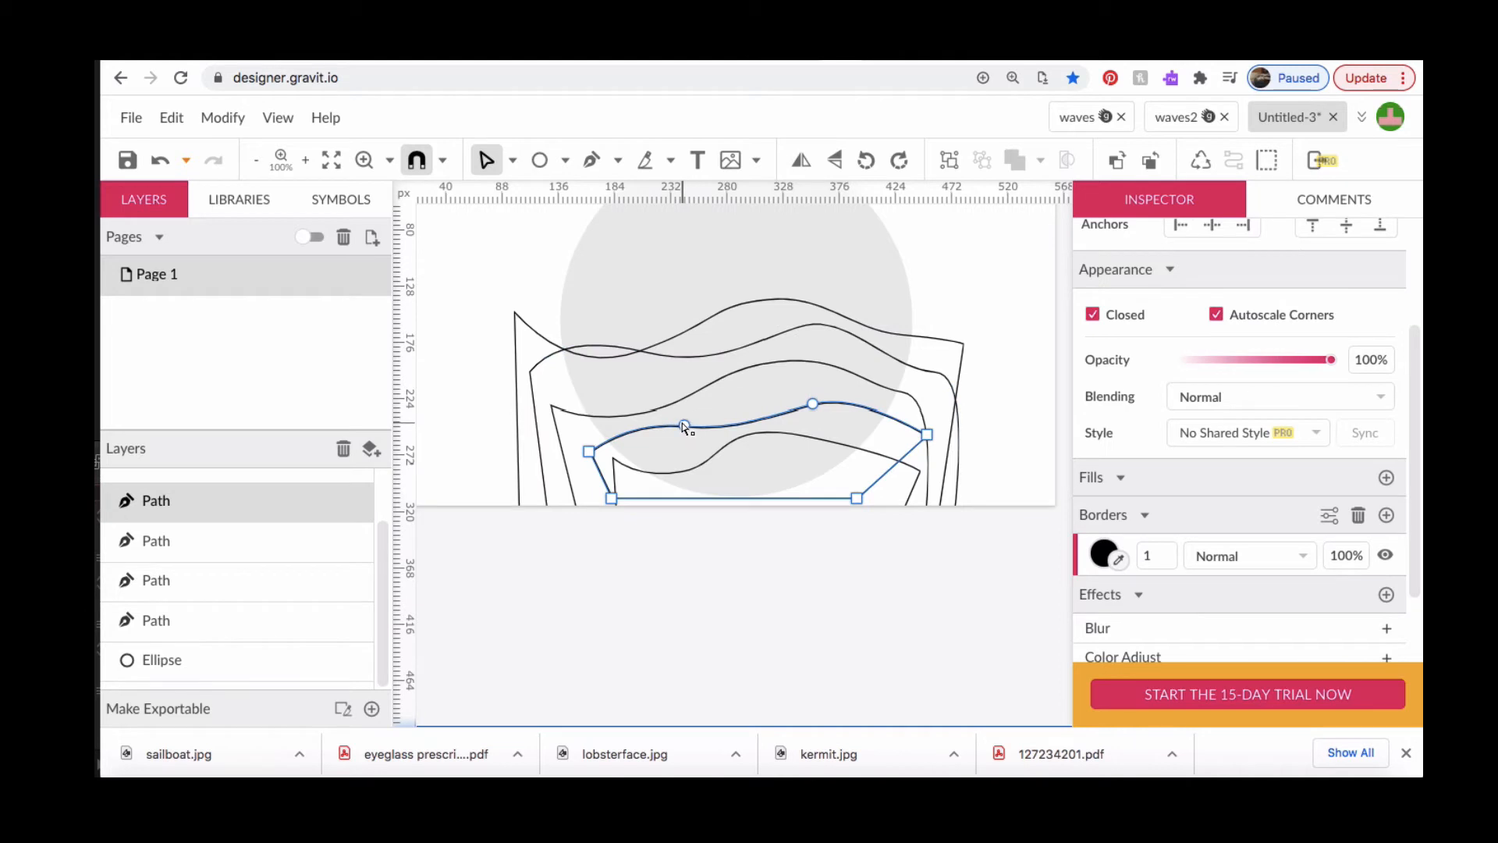
pyautogui.moveTo(684, 426); pyautogui.dragTo(679, 414)
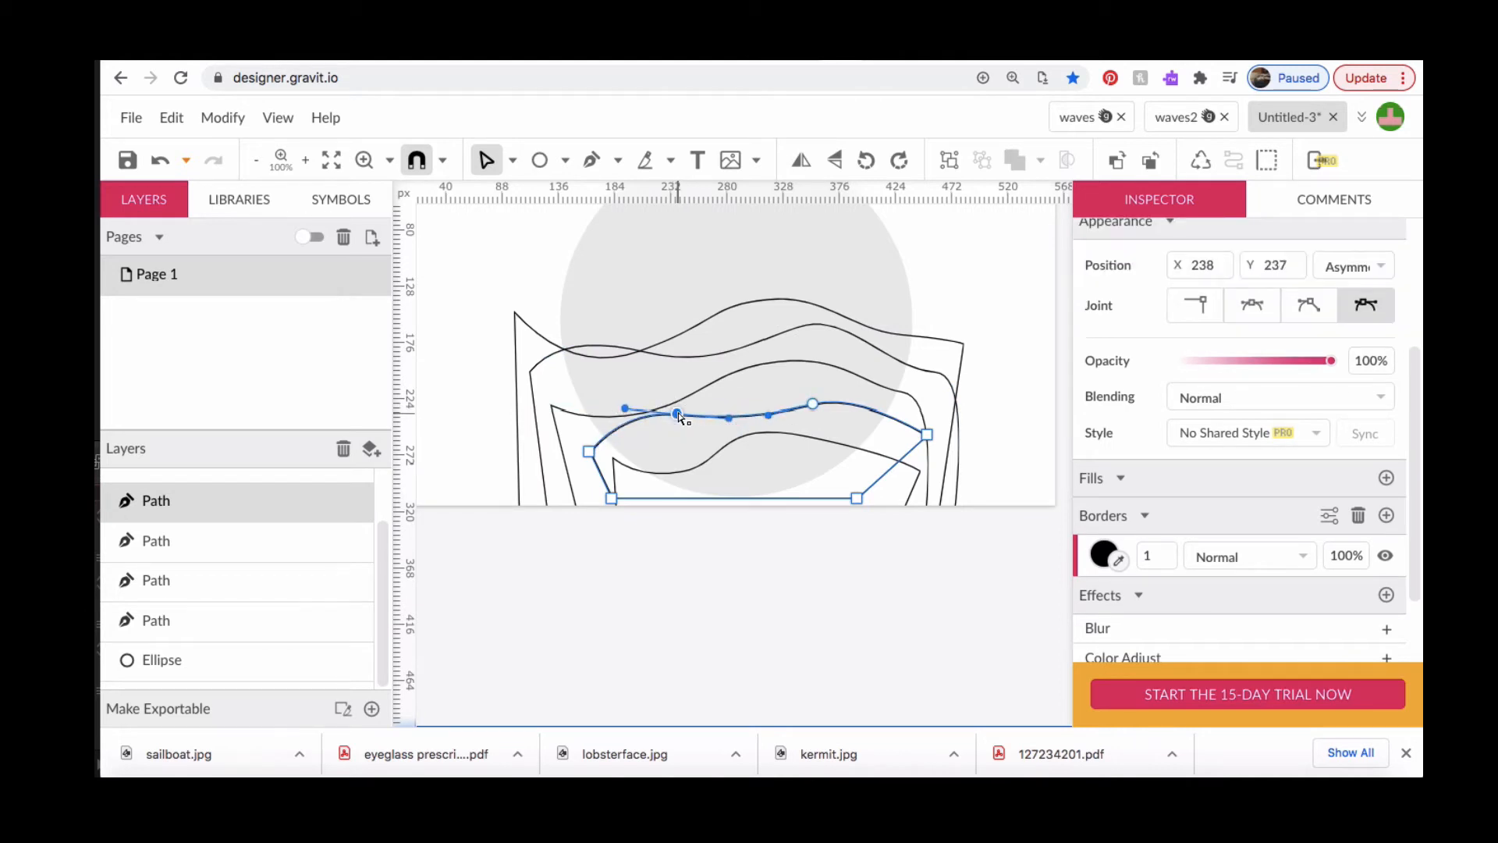
# - Steepen the third wave's rise by tilting the handles of its crest anchor at X 323, Y 192
pyautogui.click(749, 372)
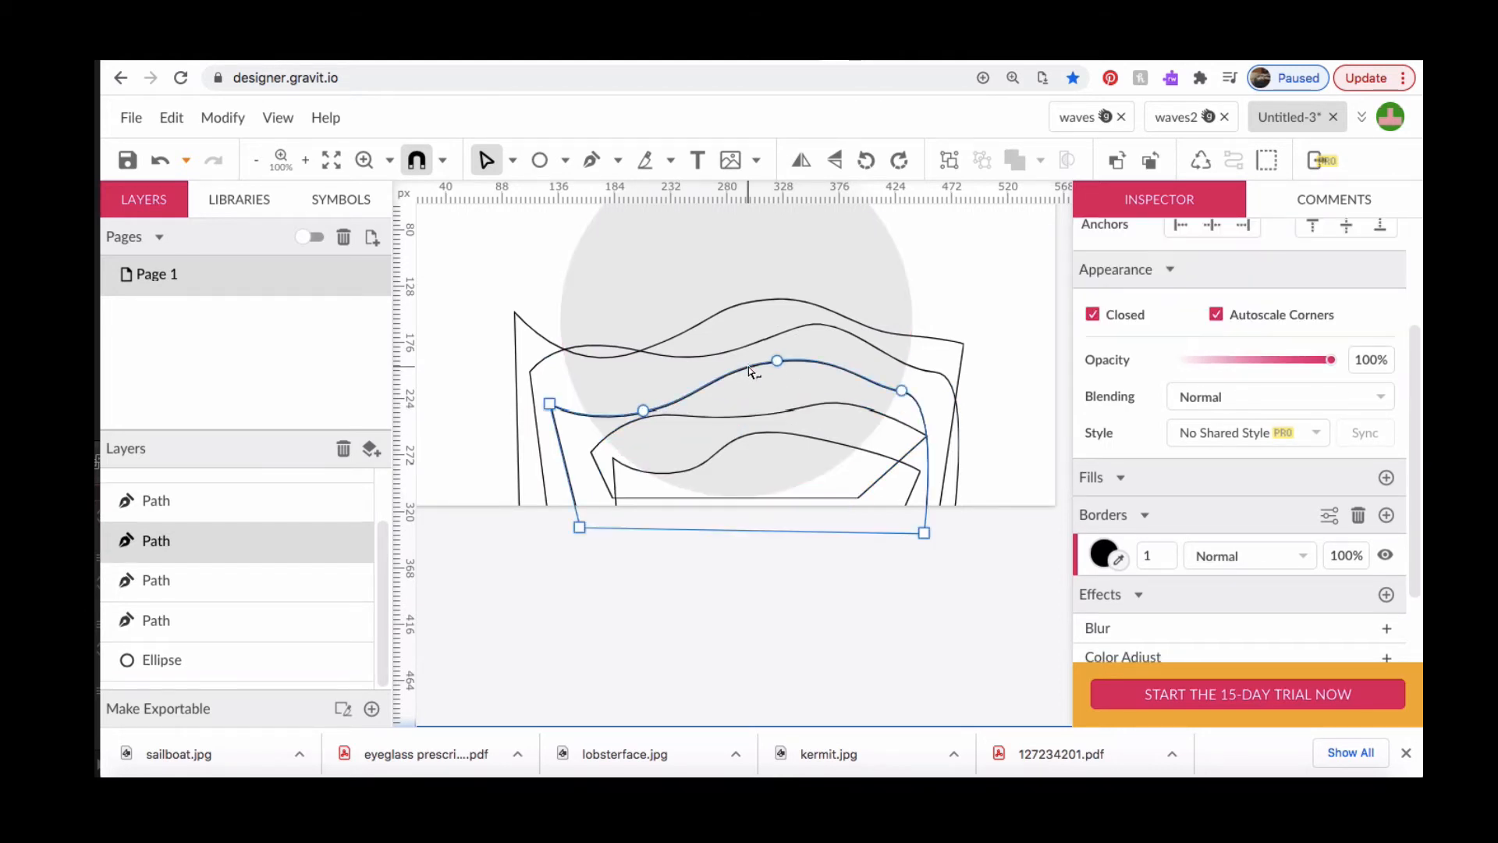
pyautogui.click(777, 362)
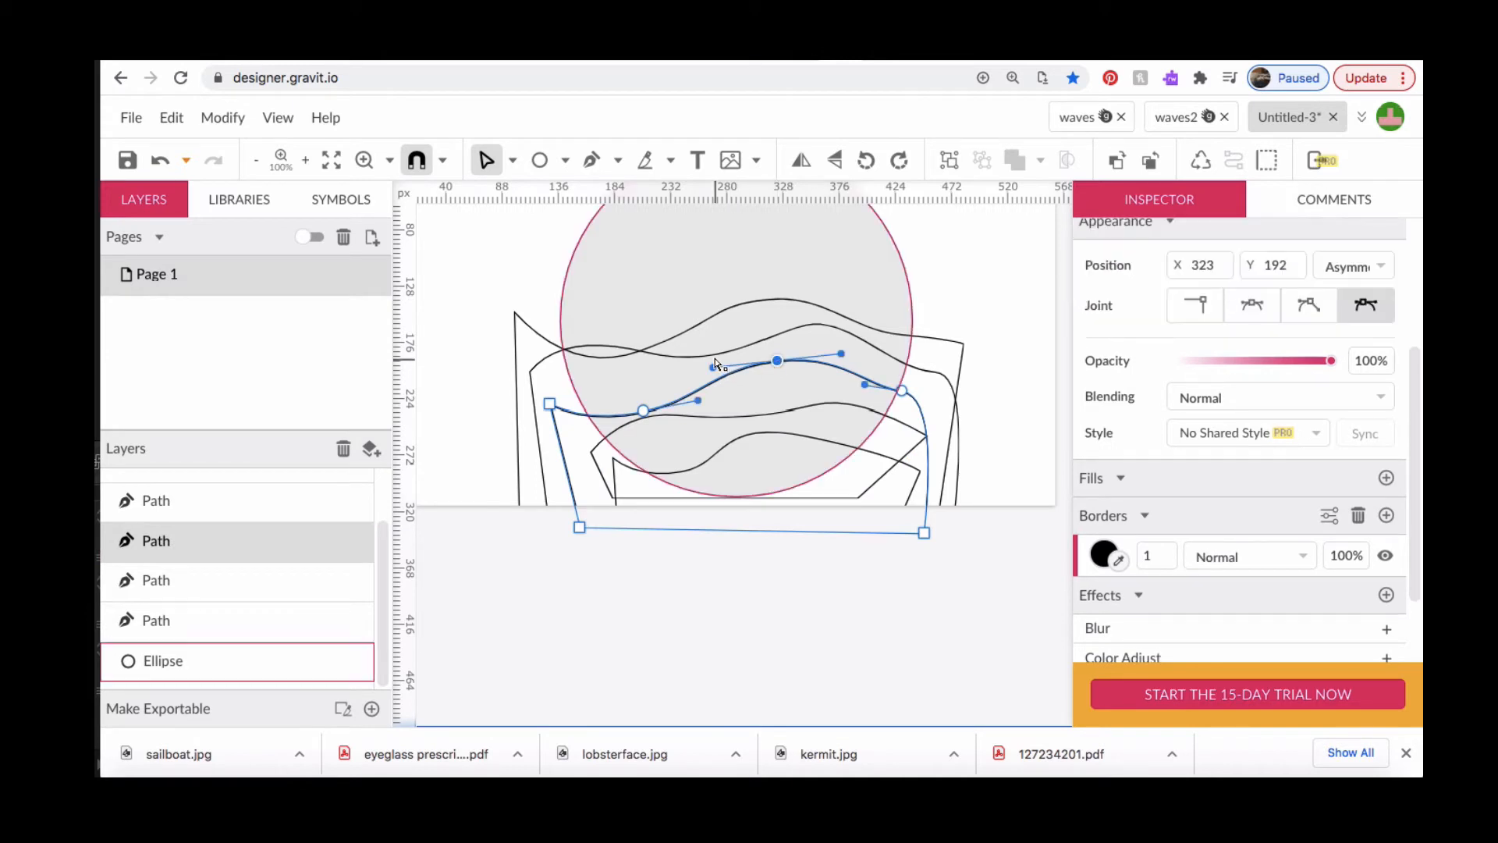
pyautogui.moveTo(716, 373); pyautogui.dragTo(720, 383)
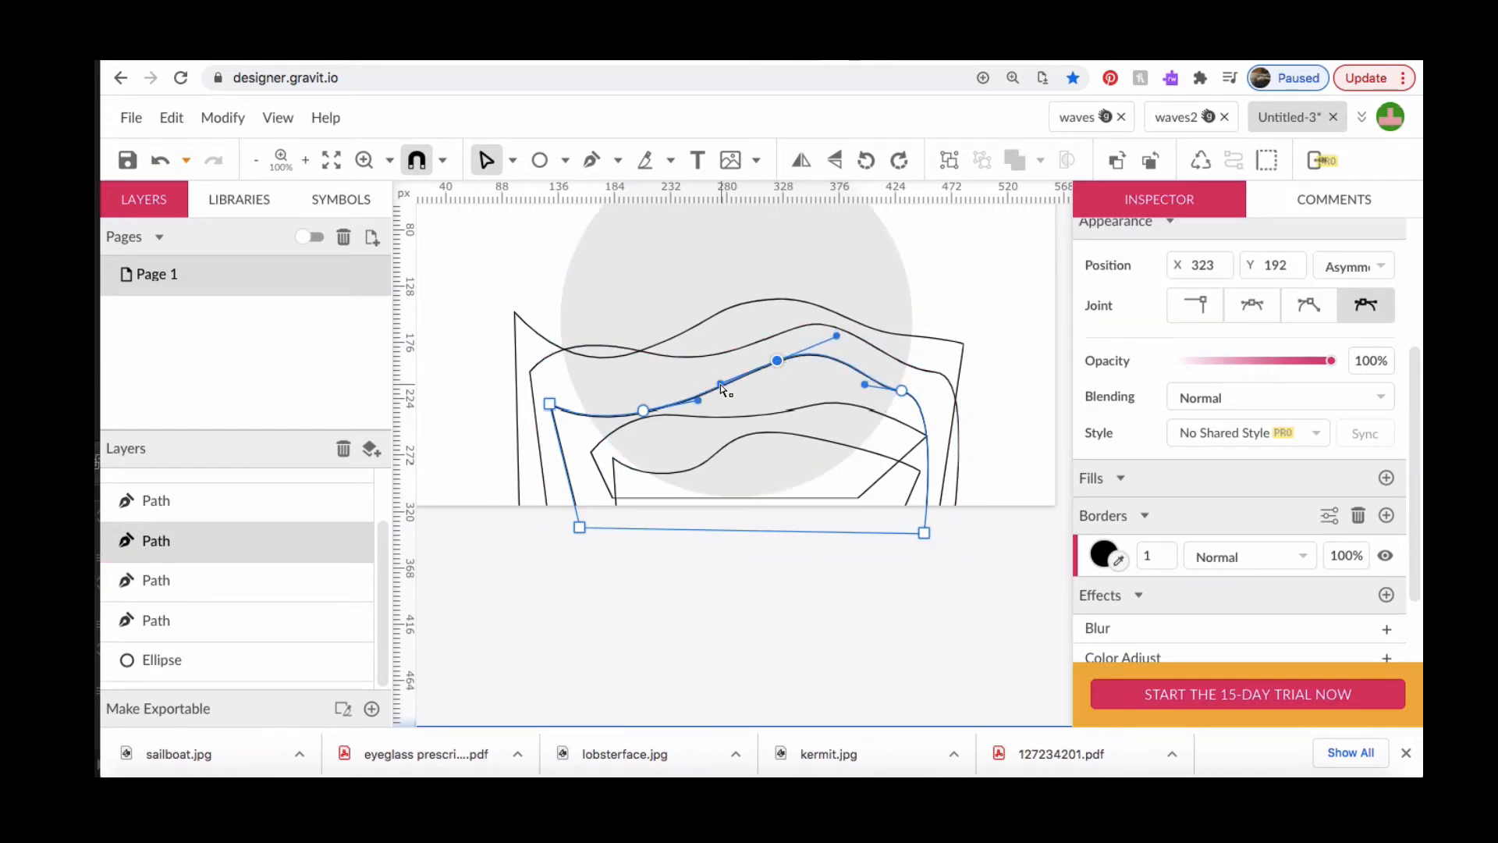
pyautogui.click(1016, 334)
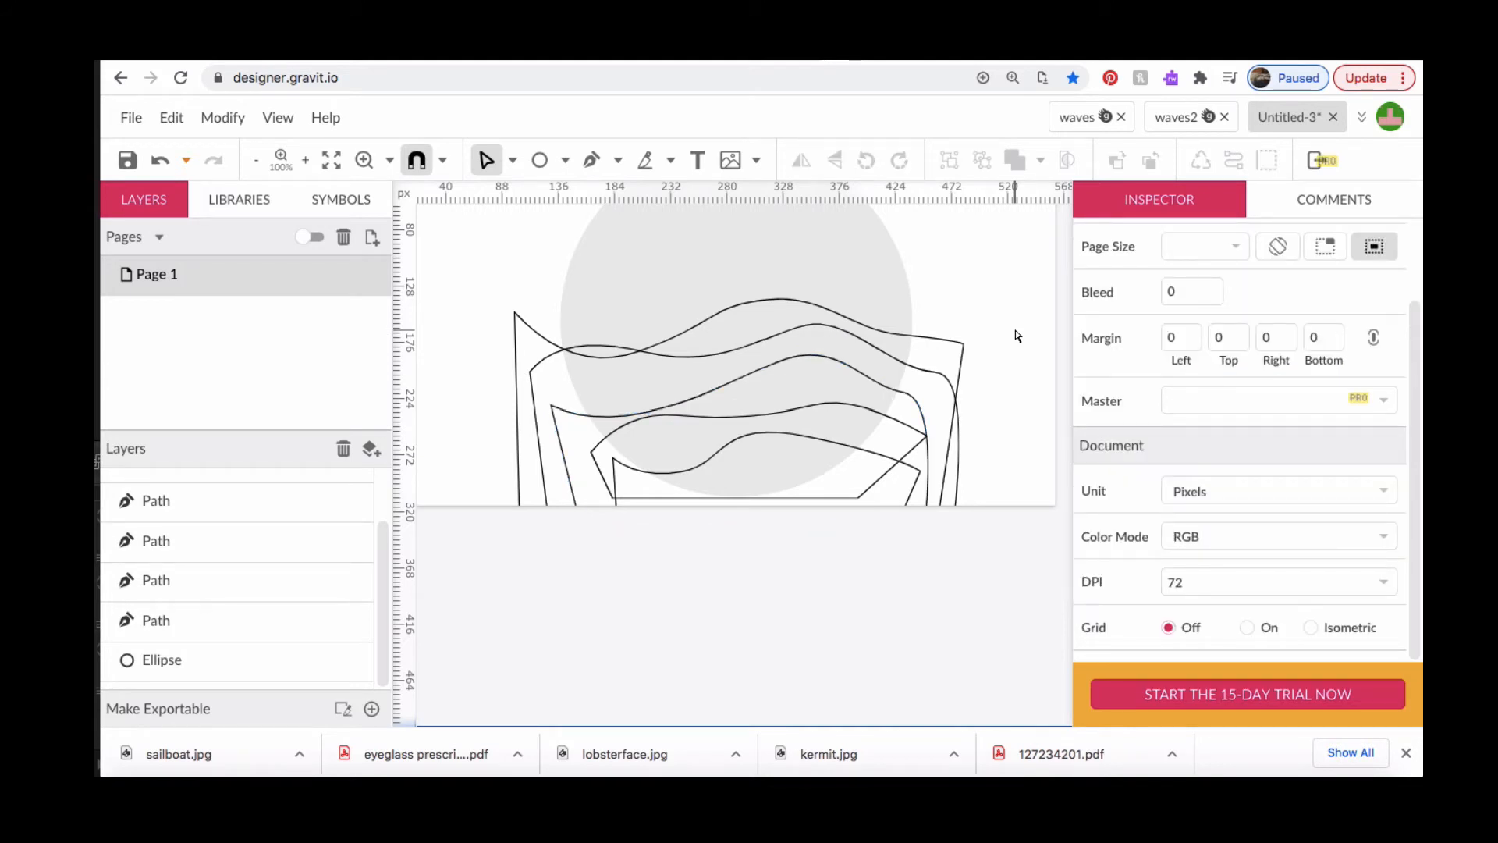
# - Reshape the fifth wave's crest by shortening and slightly lowering the right handle of its anchor at X 347, Y 255
pyautogui.click(814, 441)
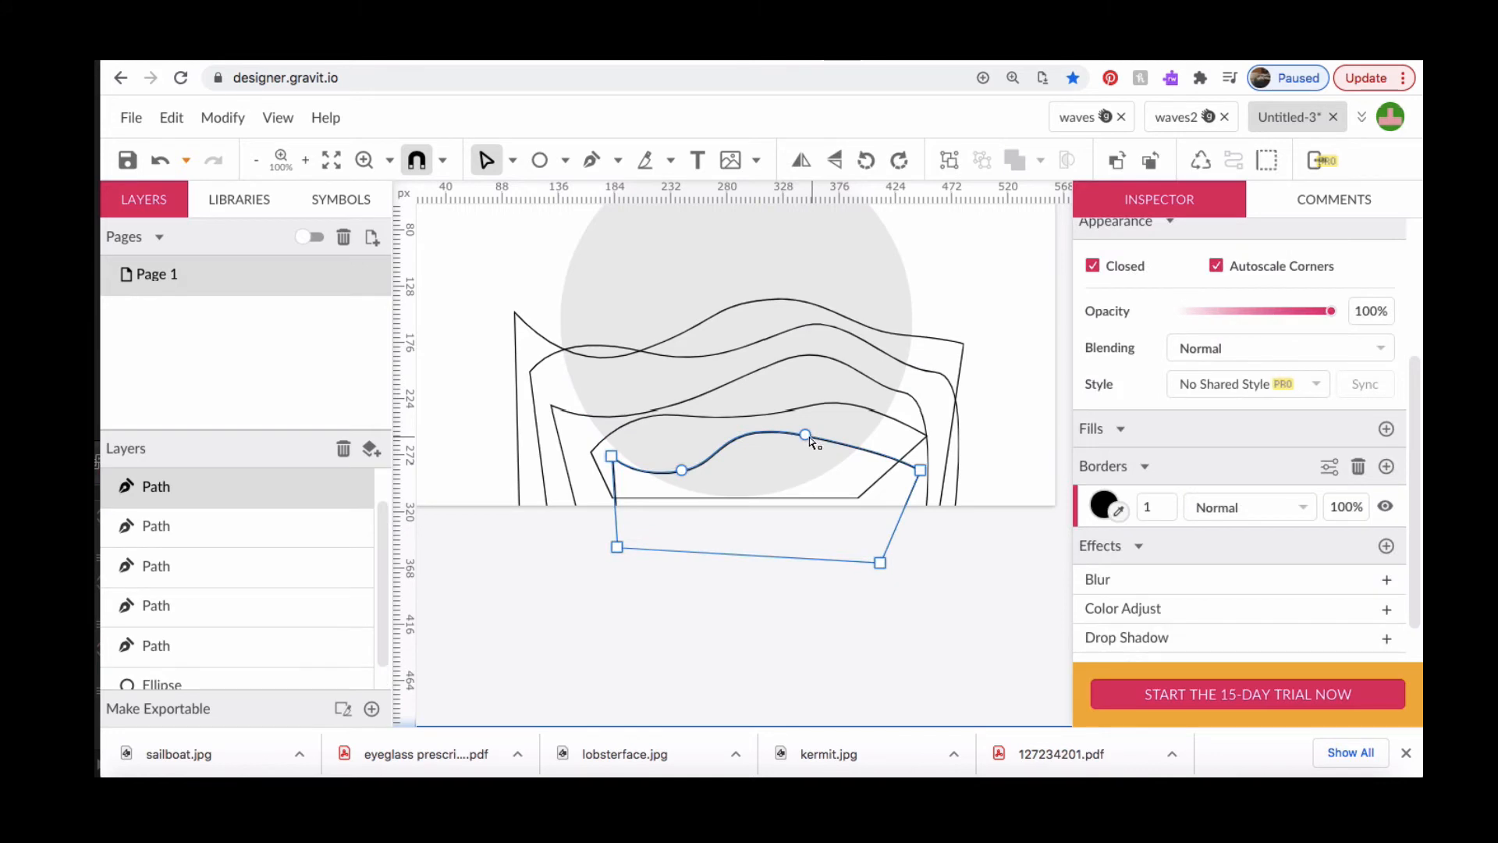
pyautogui.click(806, 435)
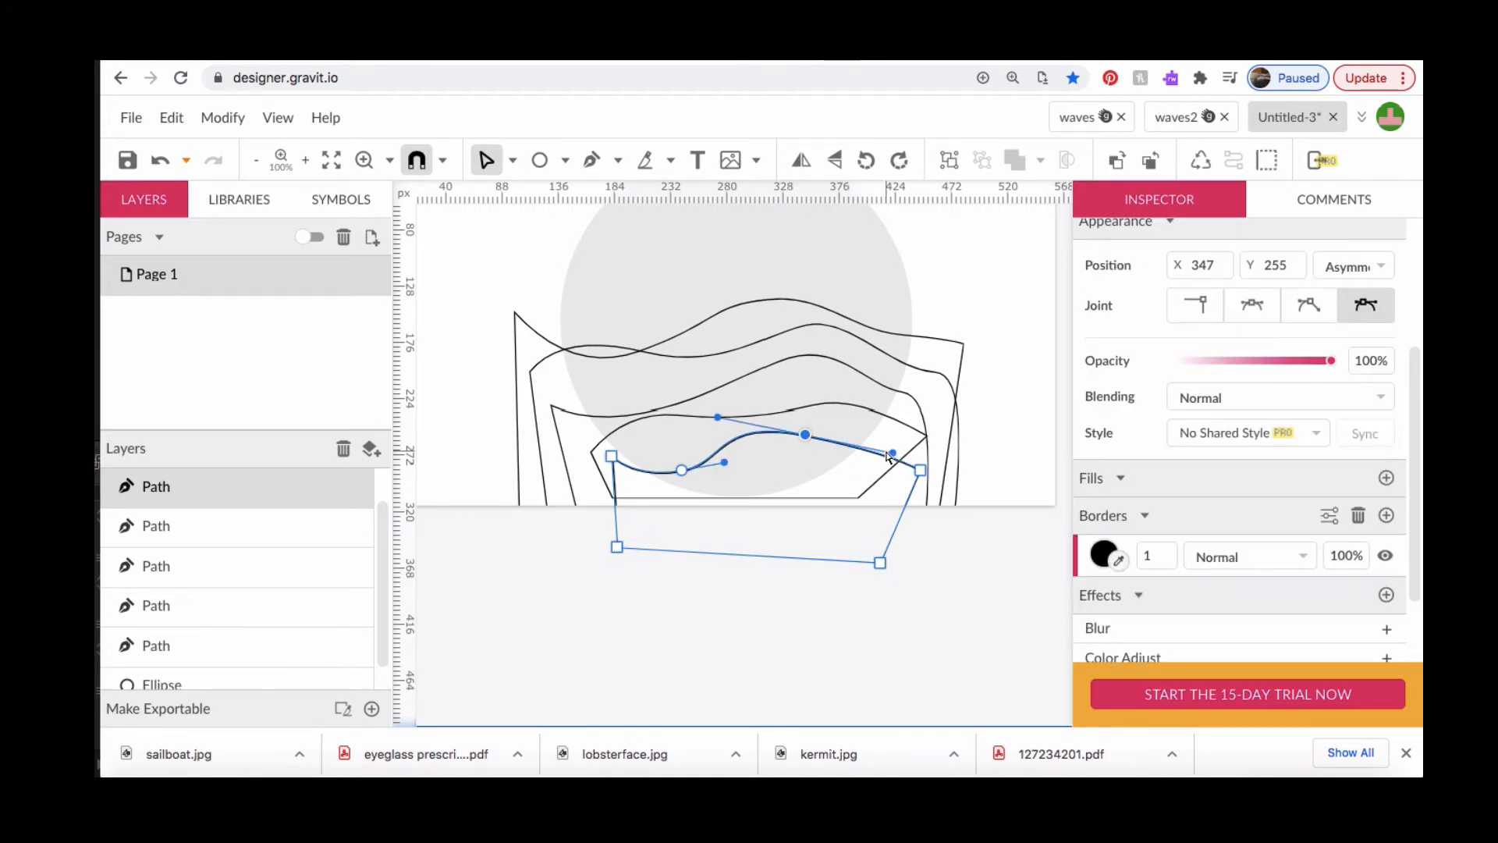
pyautogui.moveTo(895, 455)
pyautogui.mouseDown()
pyautogui.moveTo(905, 468)
pyautogui.moveTo(866, 491)
pyautogui.moveTo(870, 434)
pyautogui.moveTo(866, 474)
pyautogui.moveTo(870, 460)
pyautogui.mouseUp()
pyautogui.click(996, 374)
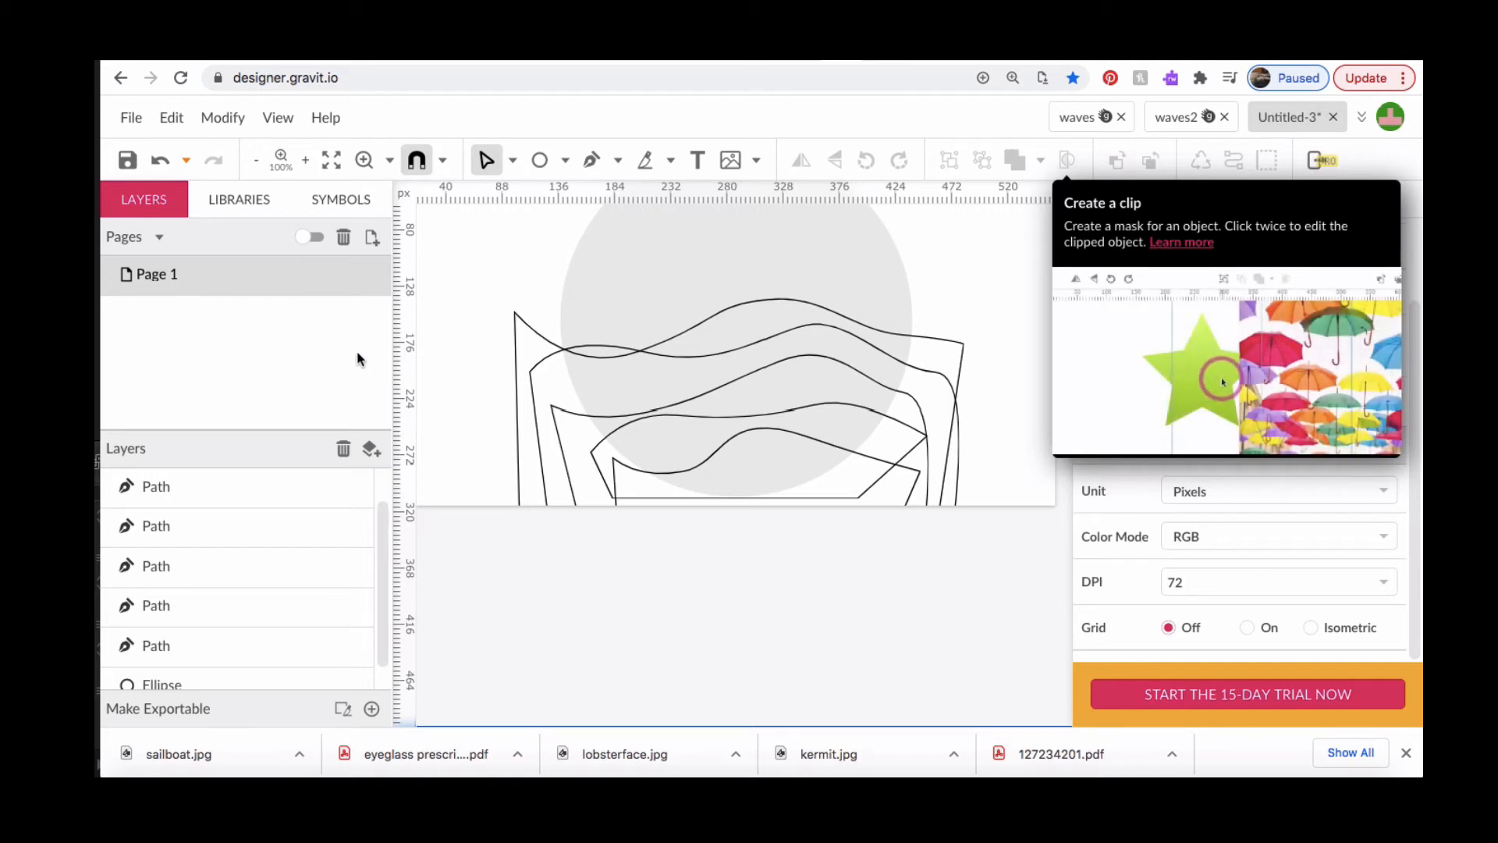
# - Clip all five wave paths inside the visible ellipse at the bottom of the layer stack
pyautogui.scroll(-1, 264, 553)
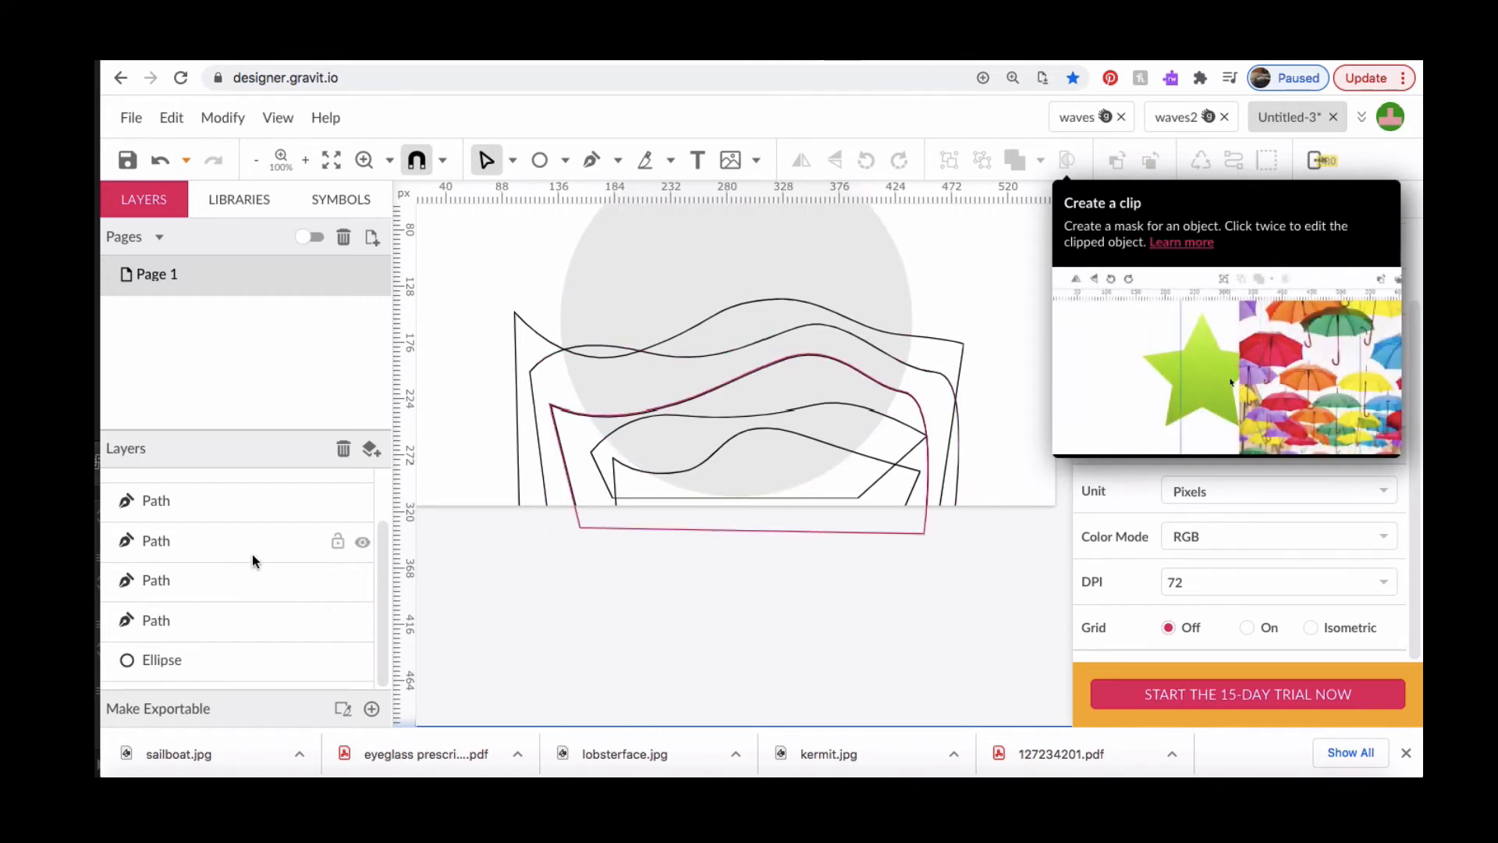
pyautogui.scroll(1, 251, 554)
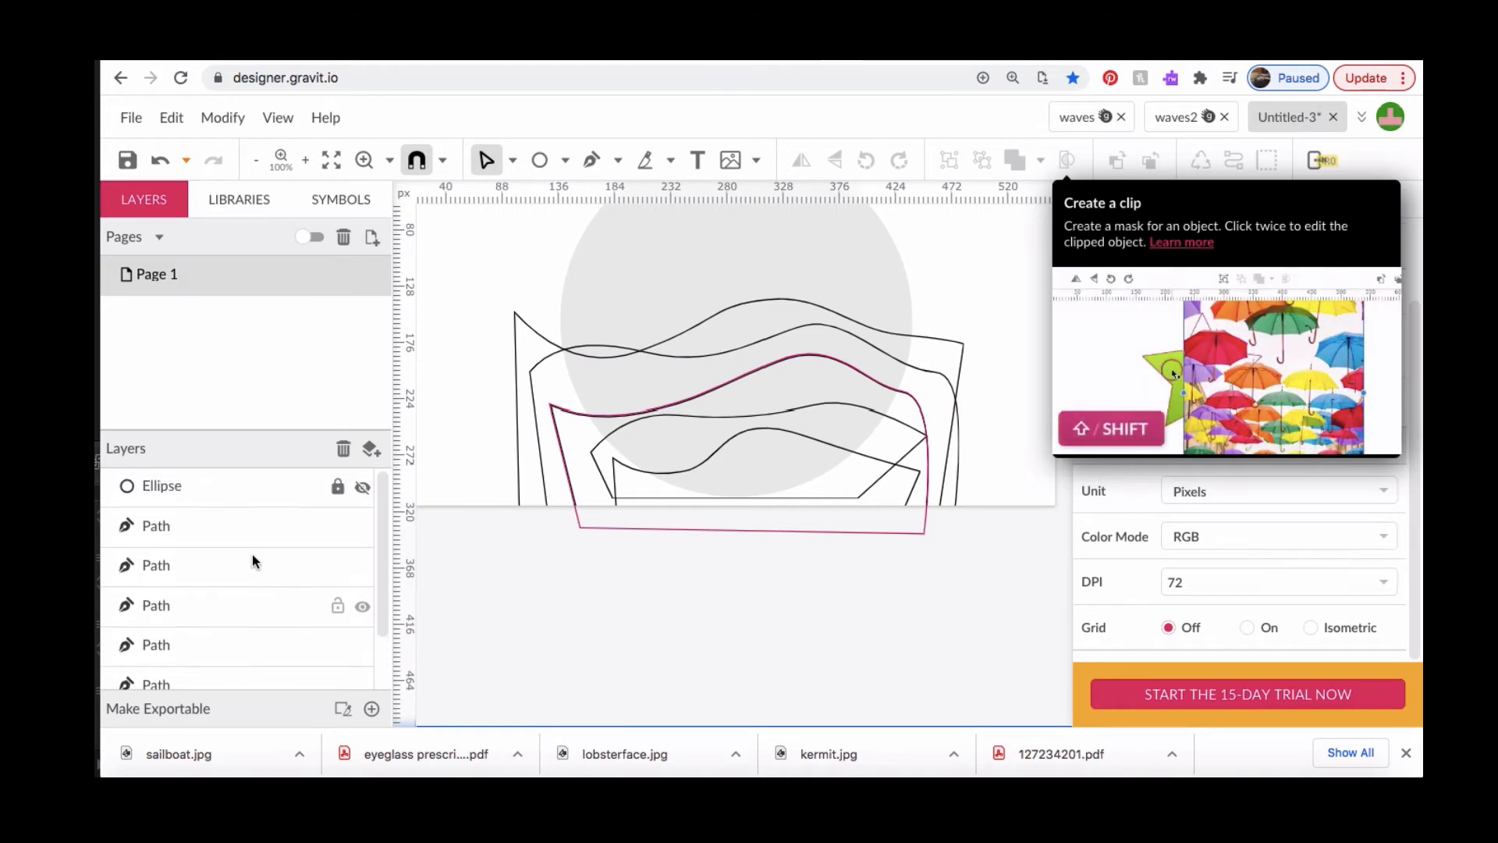
pyautogui.click(228, 522)
pyautogui.scroll(-1, 228, 521)
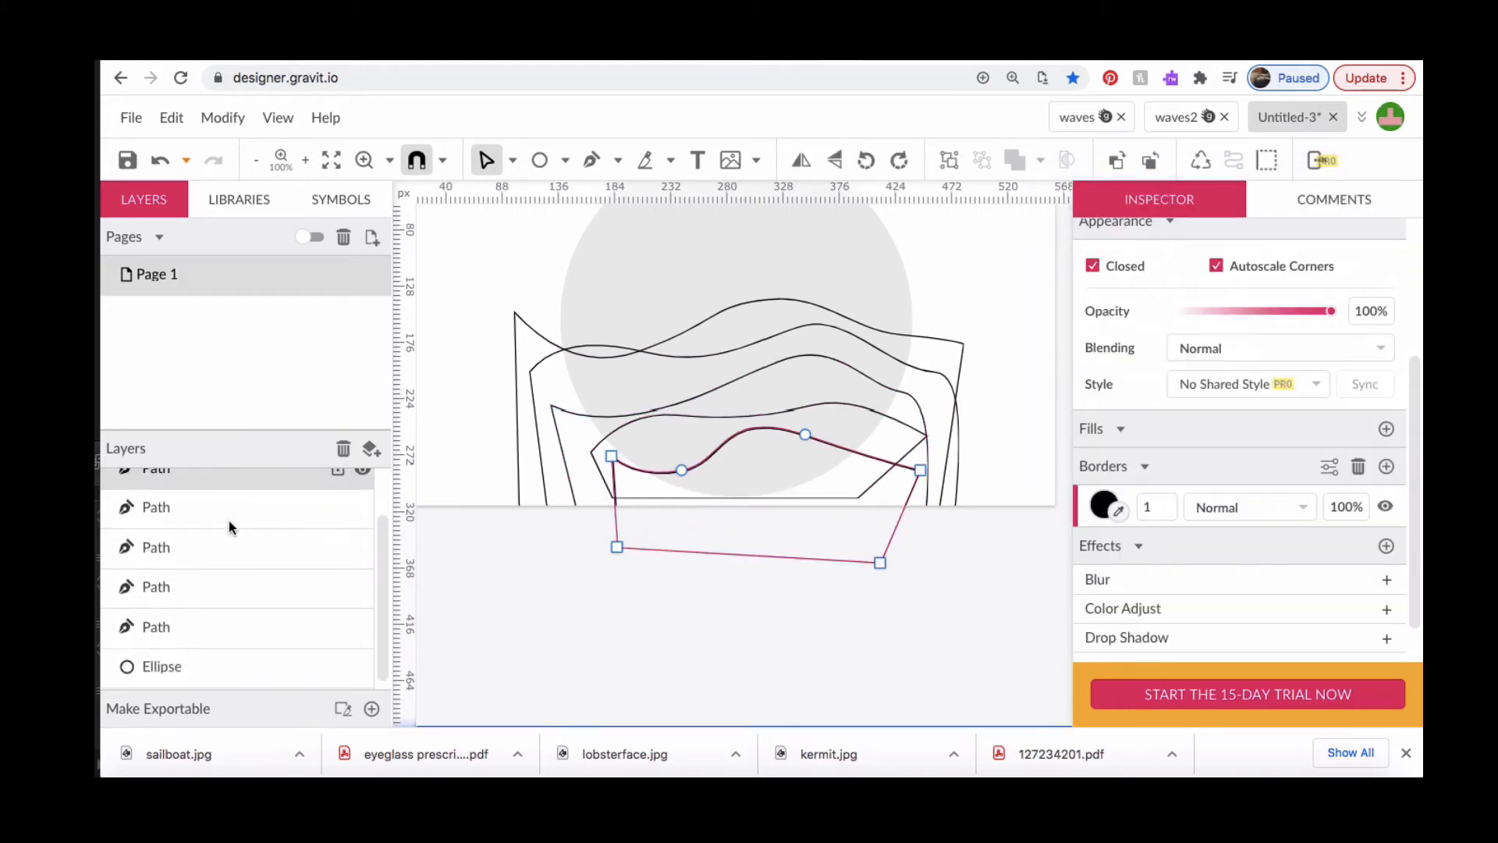
pyautogui.keyDown('shift'); pyautogui.click(220, 662); pyautogui.keyUp('shift')
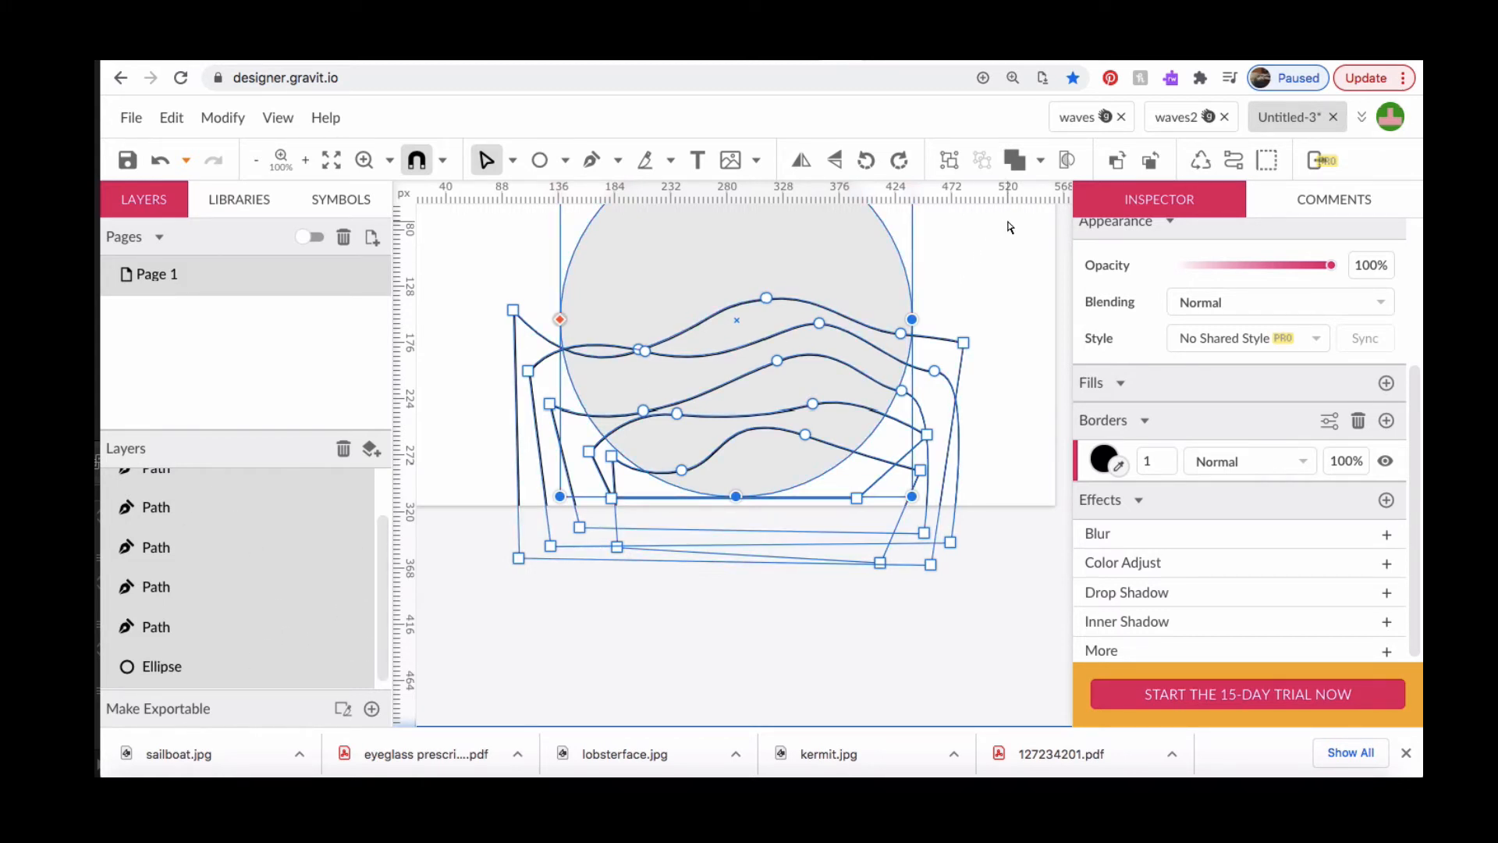
pyautogui.click(1066, 160)
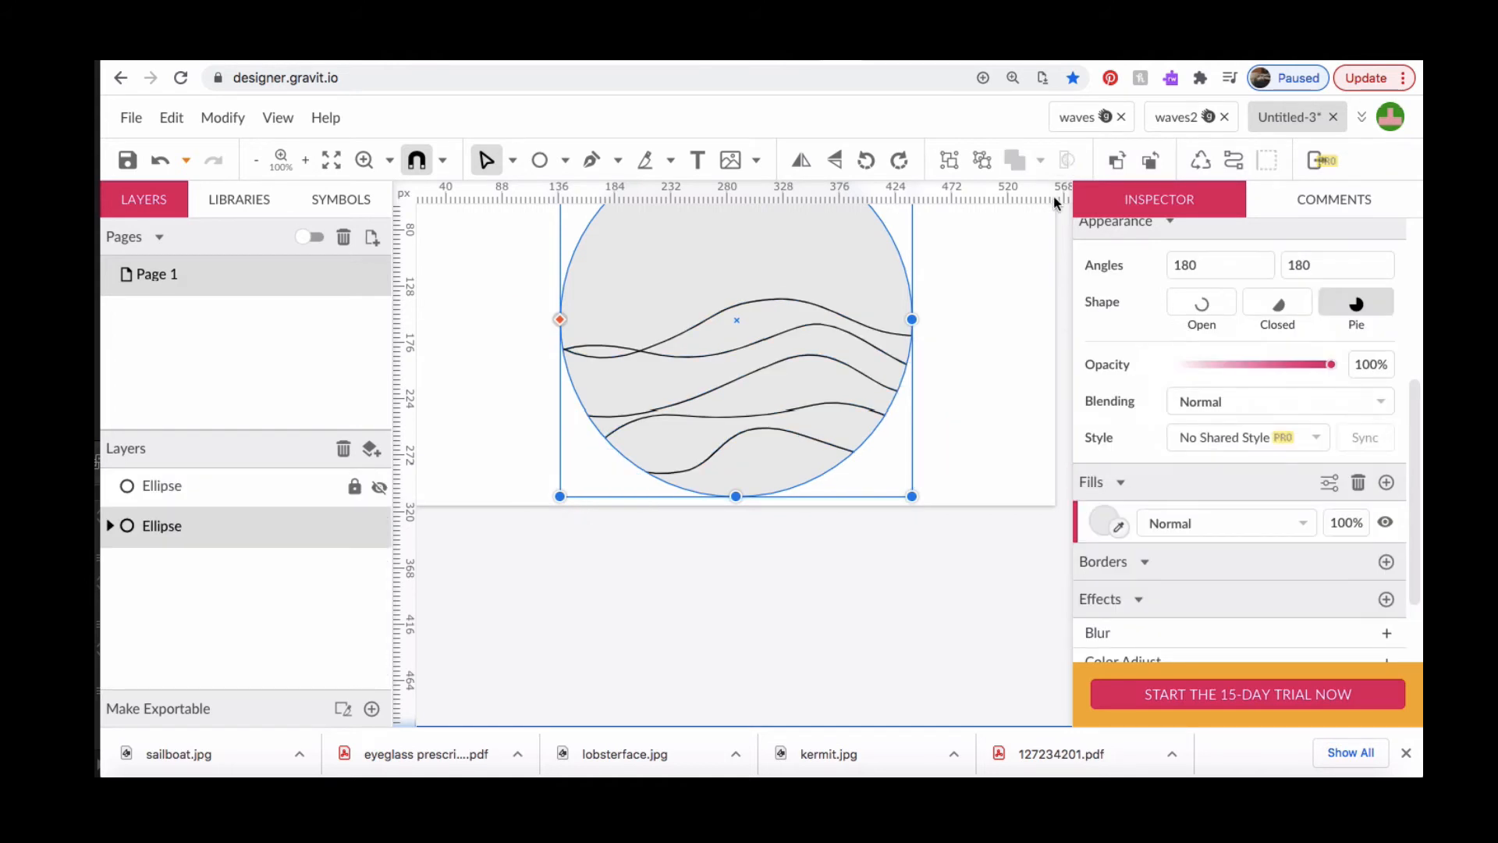
# - Add a Linear Gradient fill to all five wave paths nested in the clipping ellipse
pyautogui.scroll(3, 977, 303)
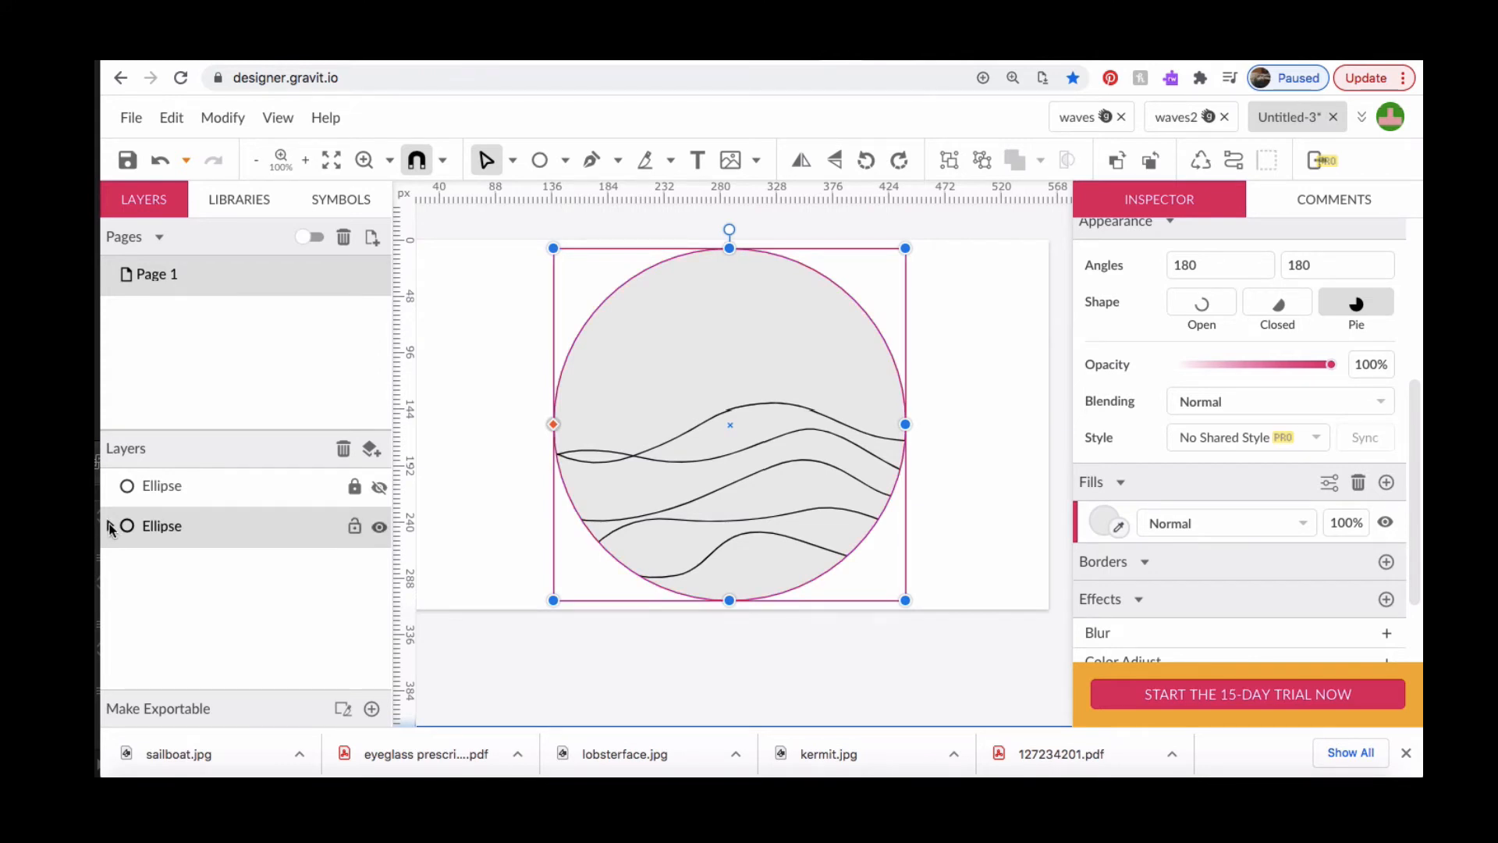
pyautogui.click(110, 527)
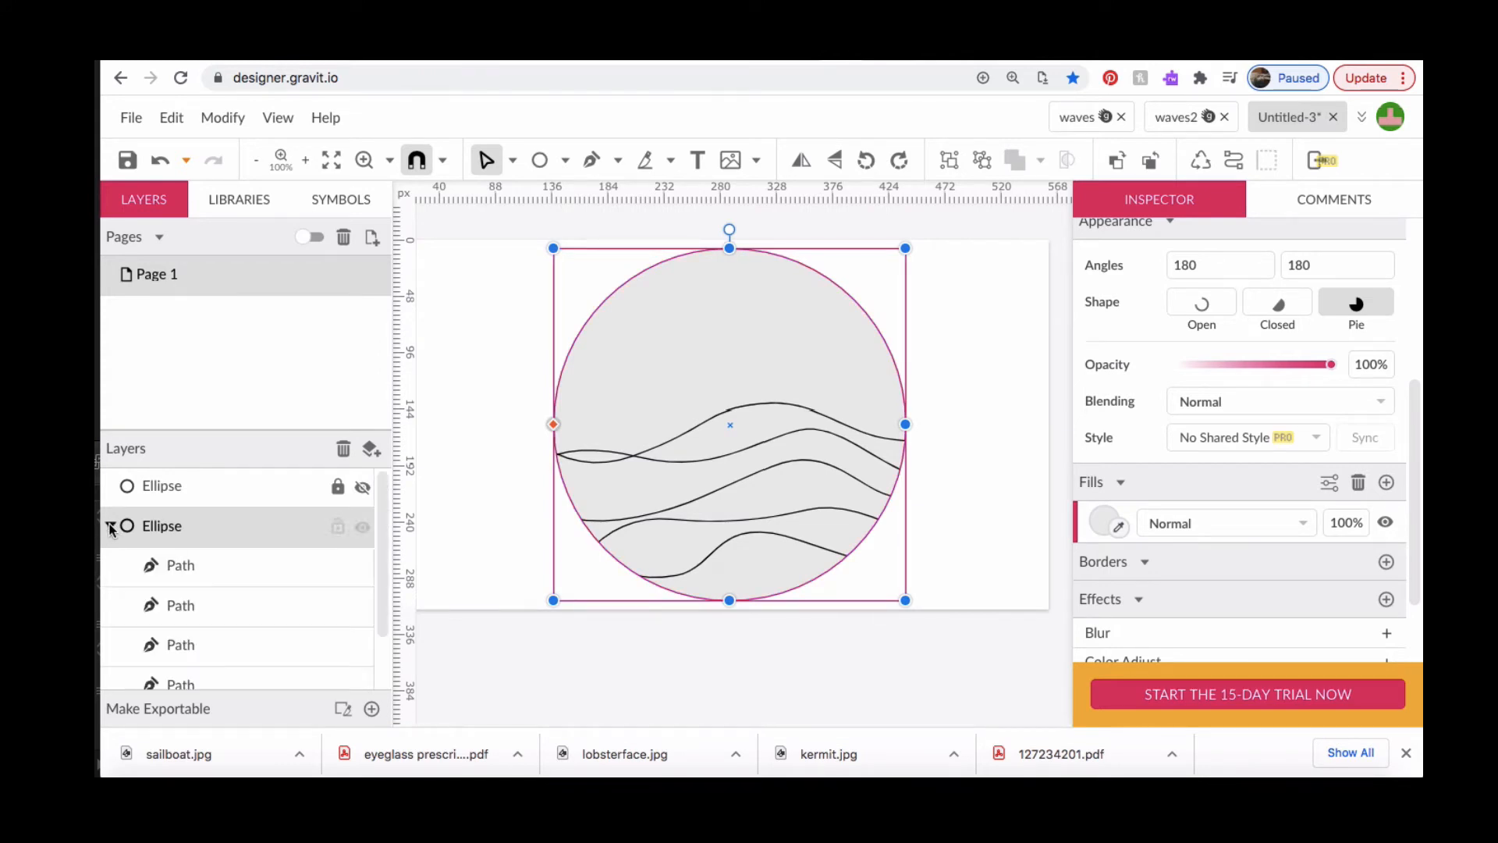
pyautogui.click(212, 568)
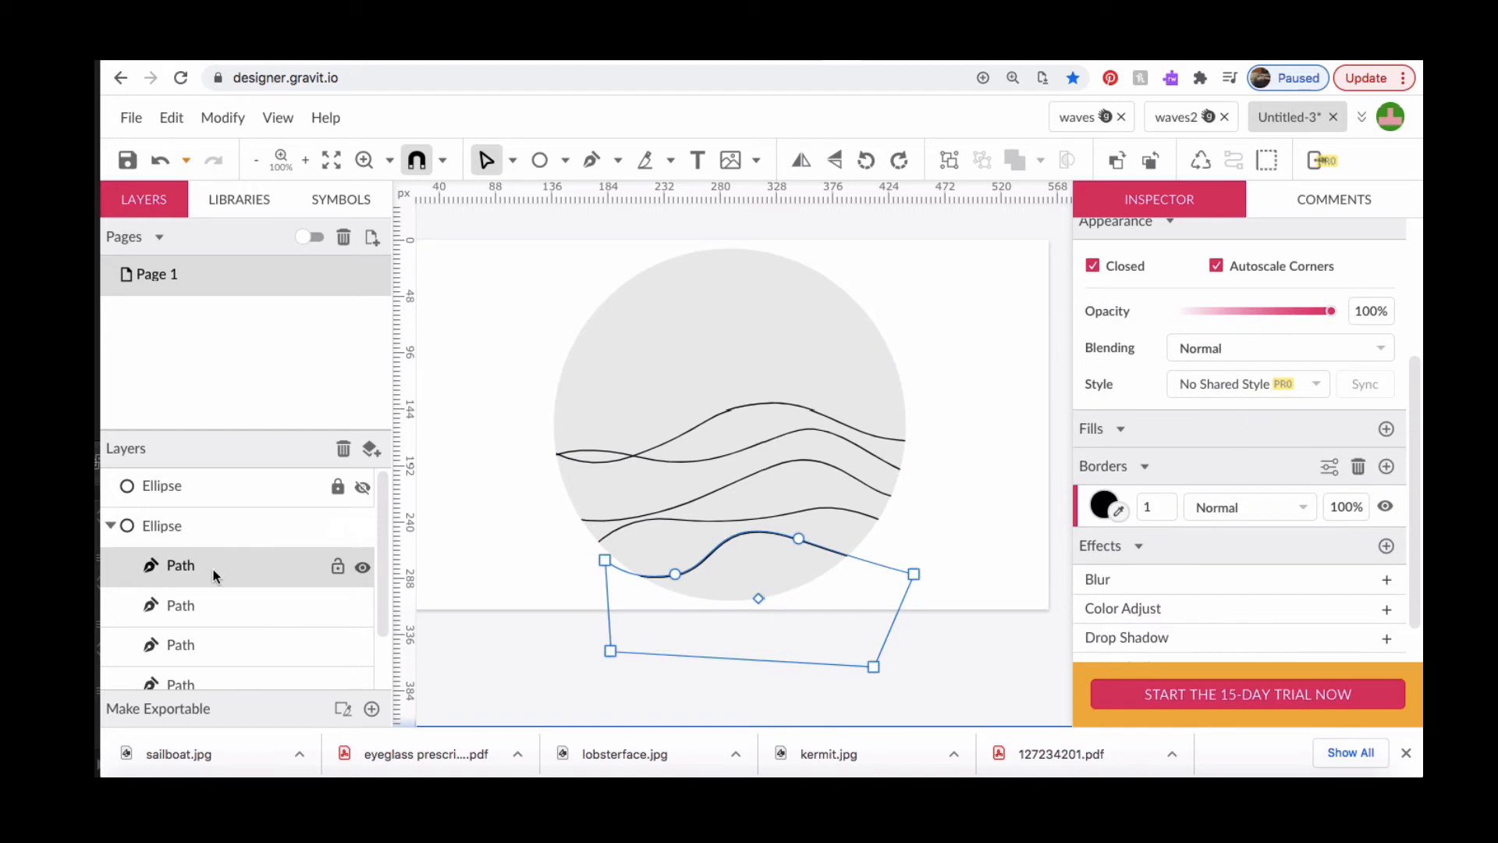
pyautogui.scroll(-1, 213, 569)
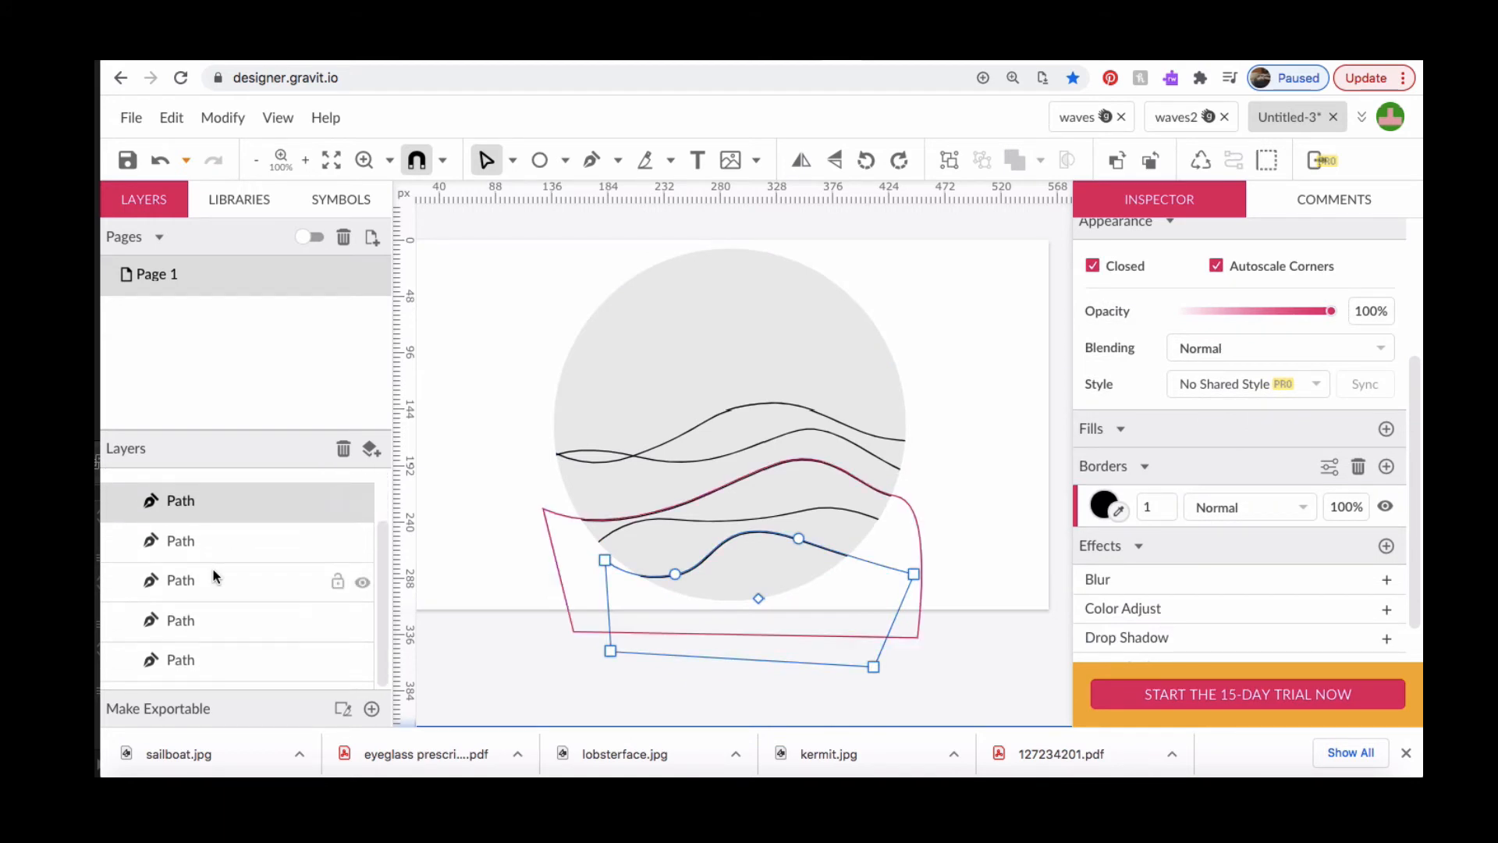
pyautogui.keyDown('shift'); pyautogui.click(247, 661); pyautogui.keyUp('shift')
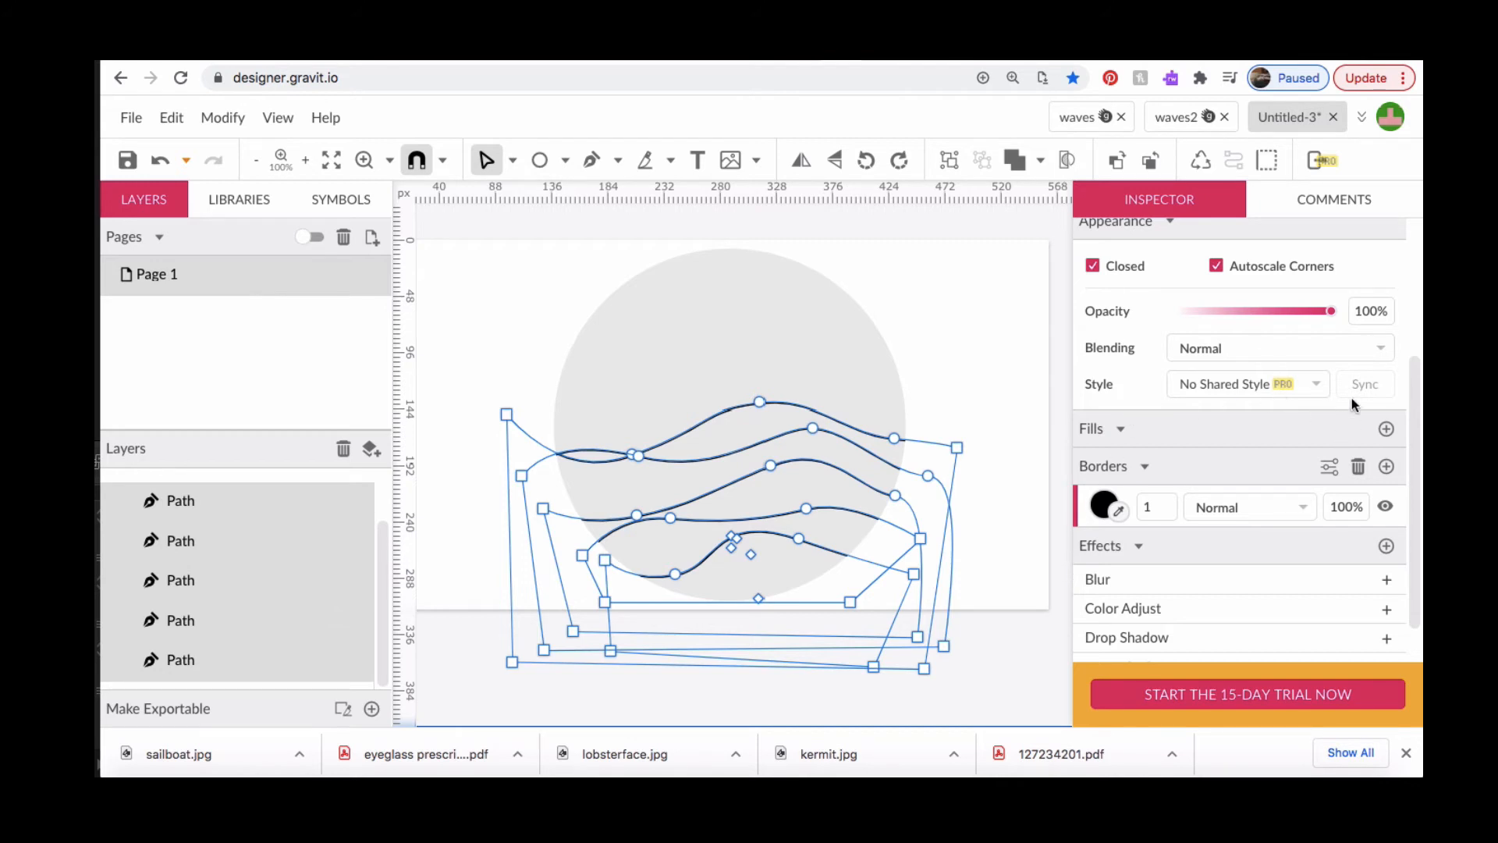
pyautogui.click(1387, 429)
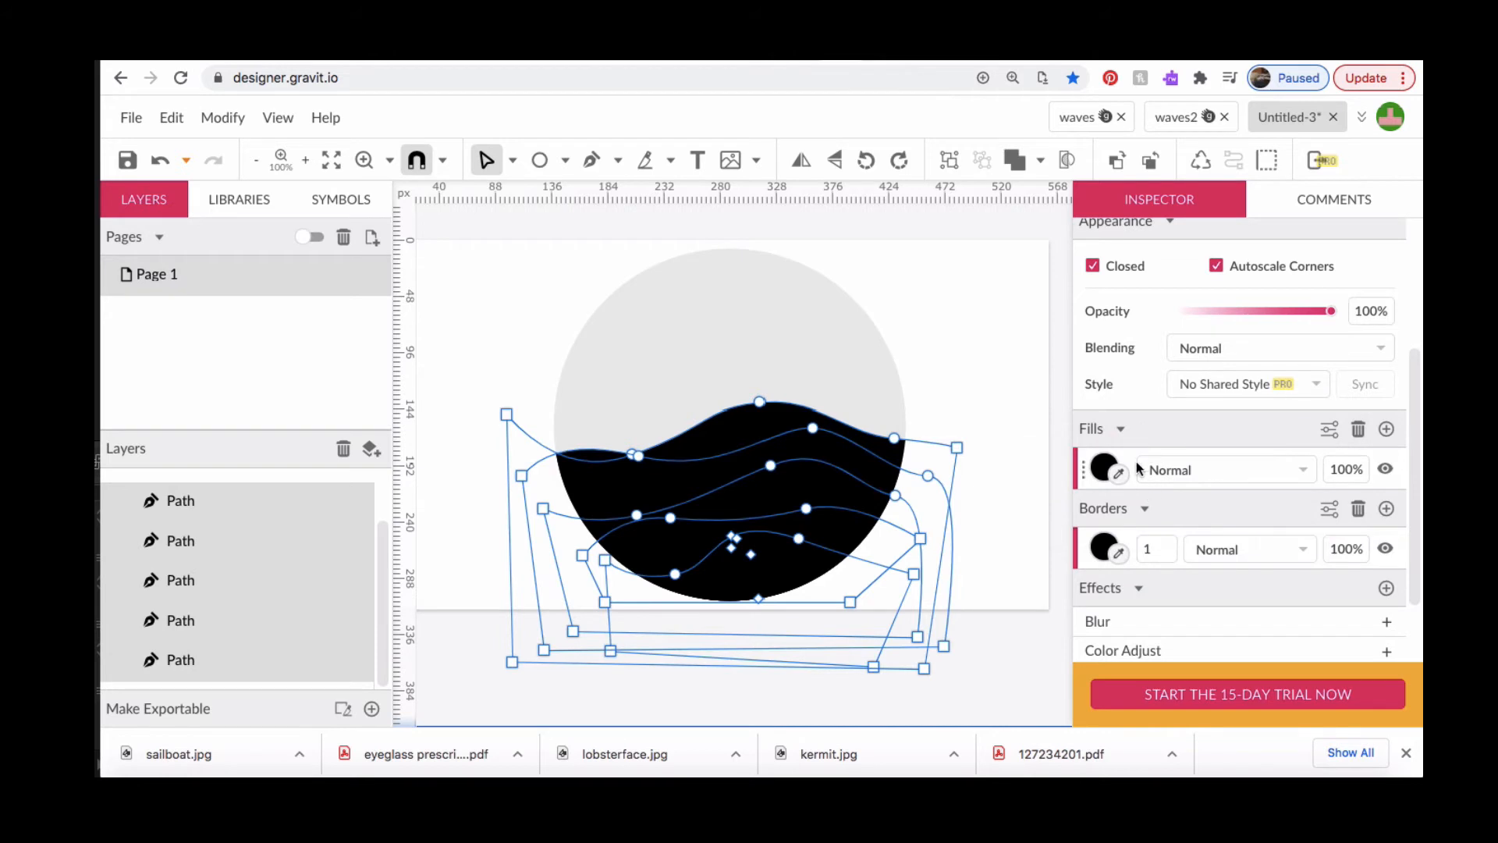
pyautogui.click(1104, 467)
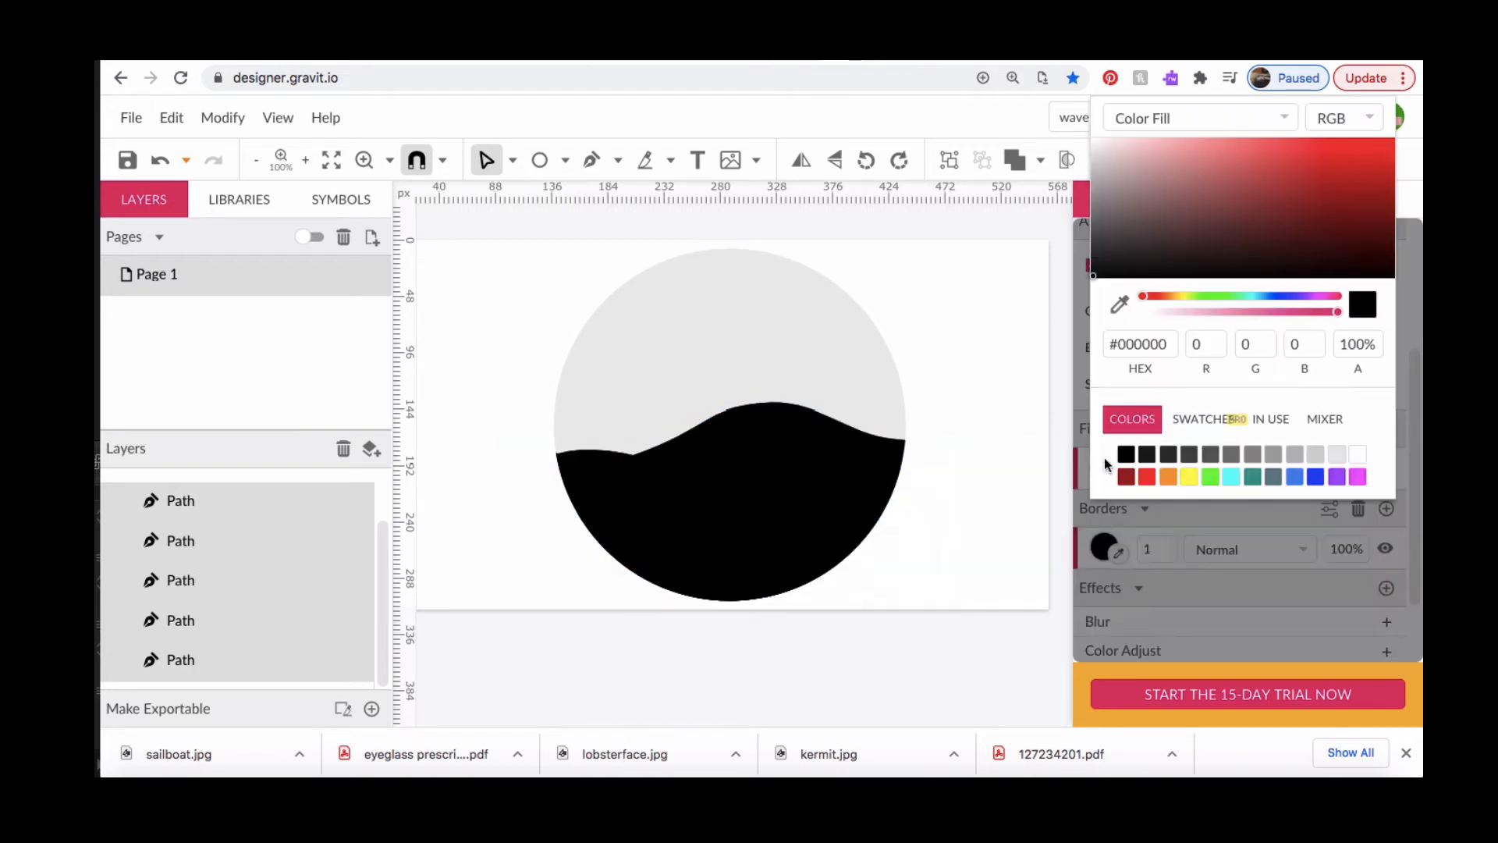
pyautogui.click(1284, 117)
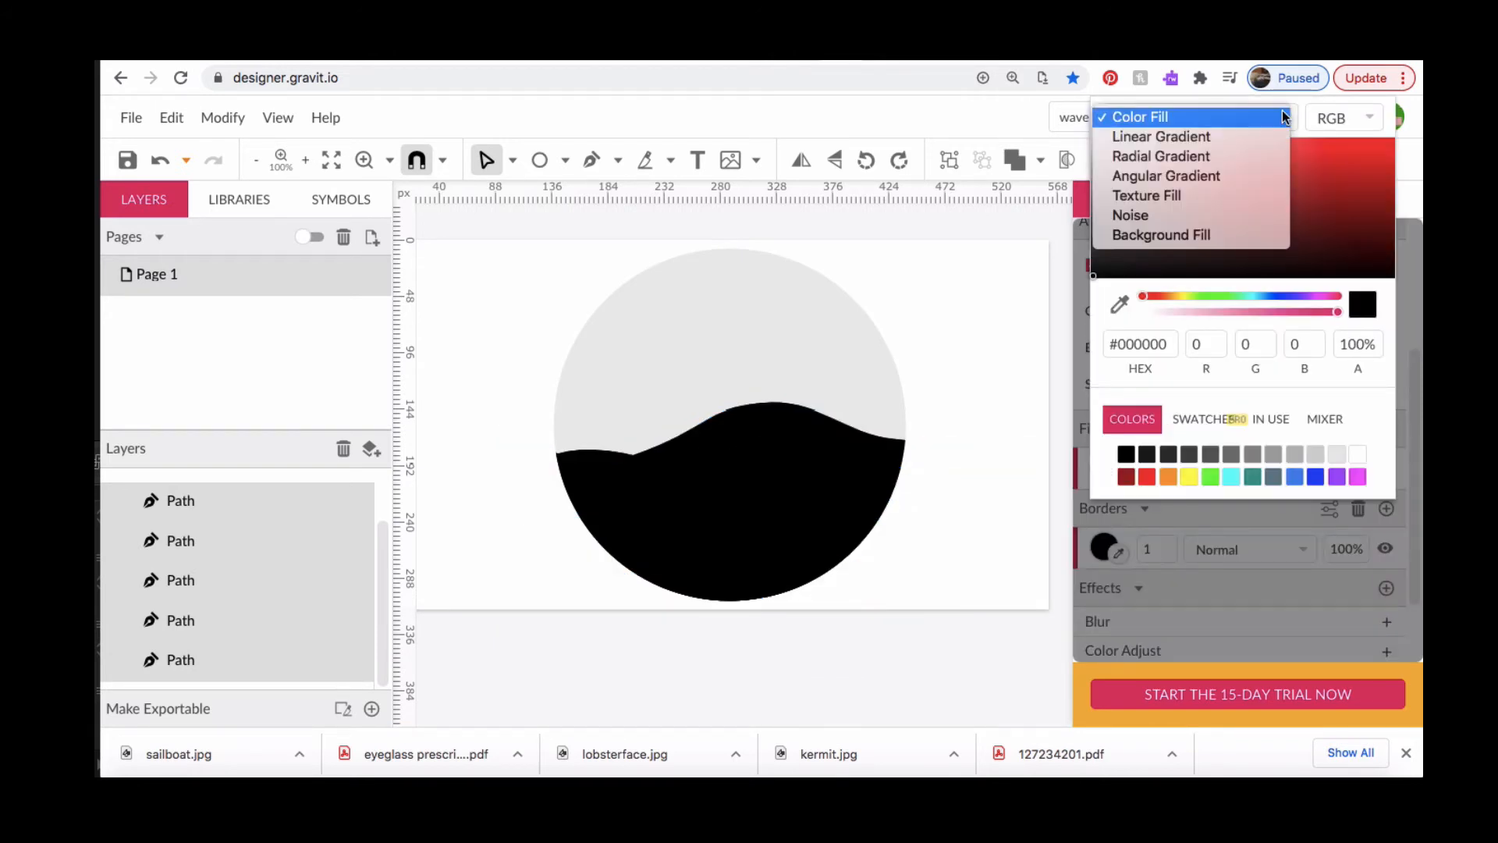
pyautogui.click(1252, 134)
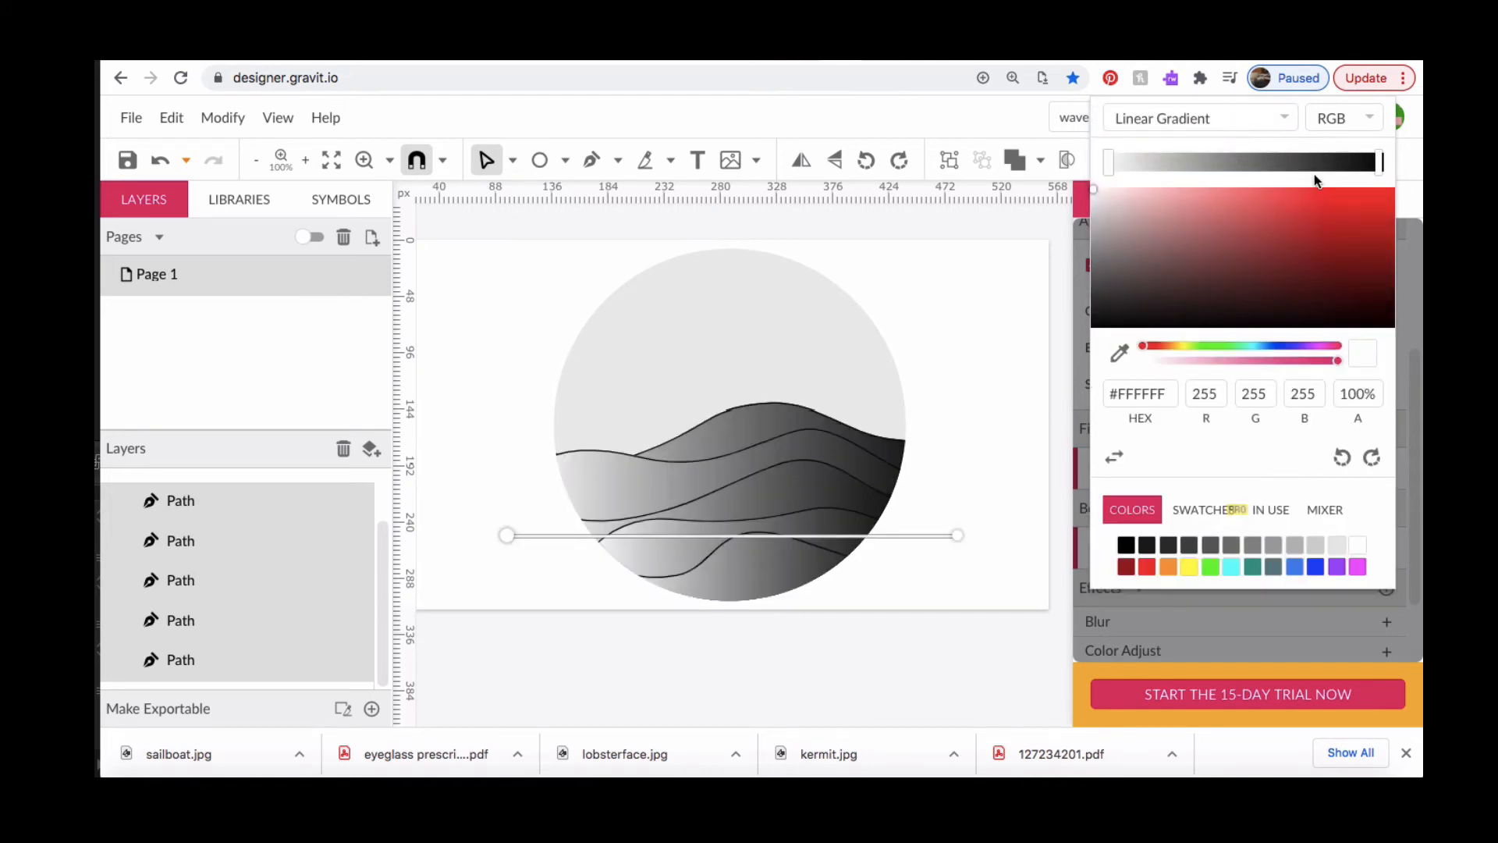
# - Color the waves' gradient from cyan #00FFFF to blue #0000FF, with the cyan stop moved close to the blue end
pyautogui.click(1378, 162)
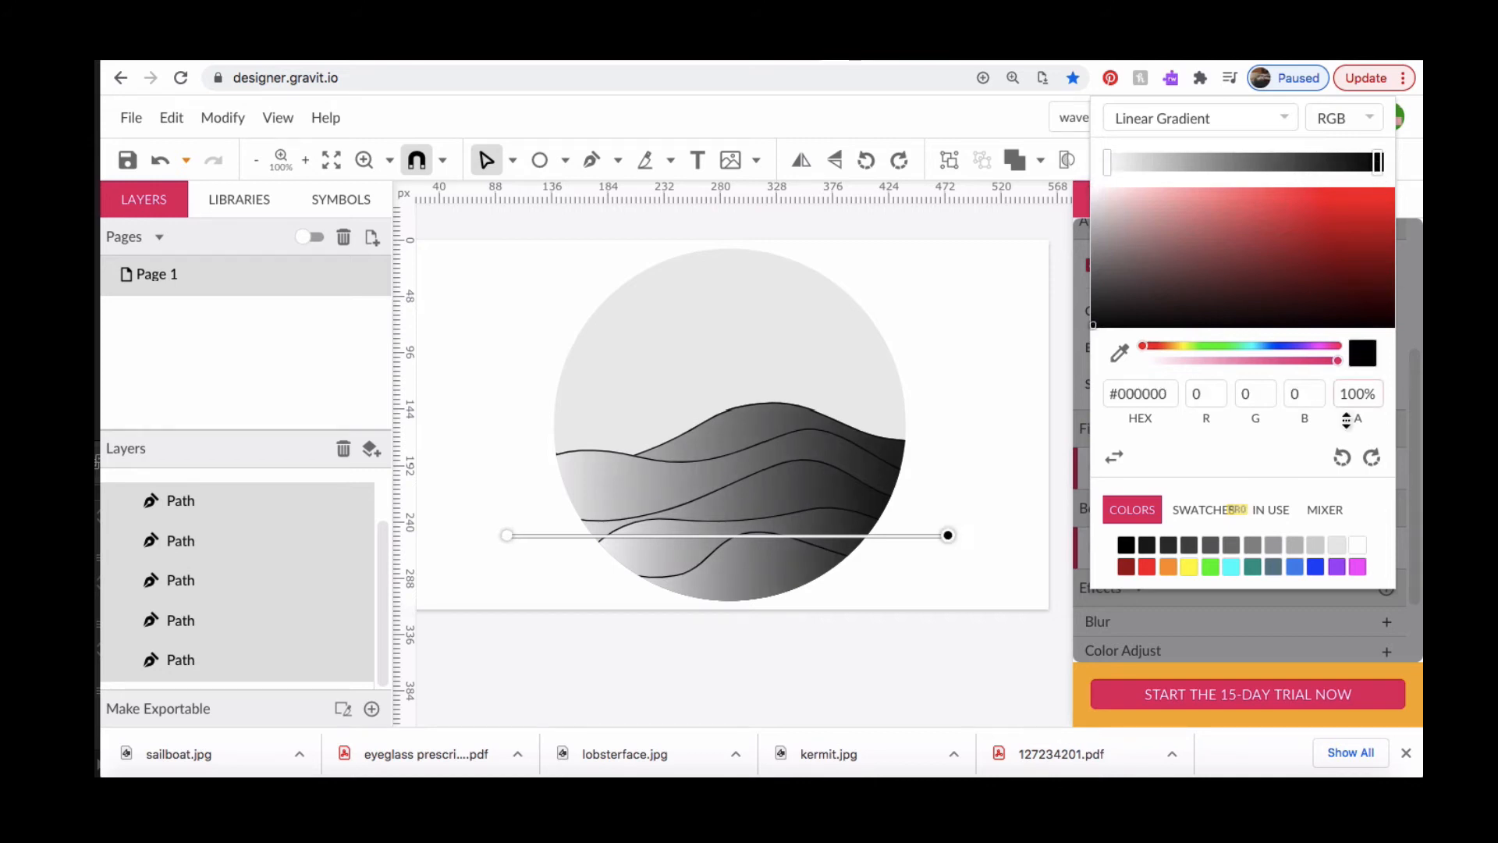
pyautogui.click(1318, 570)
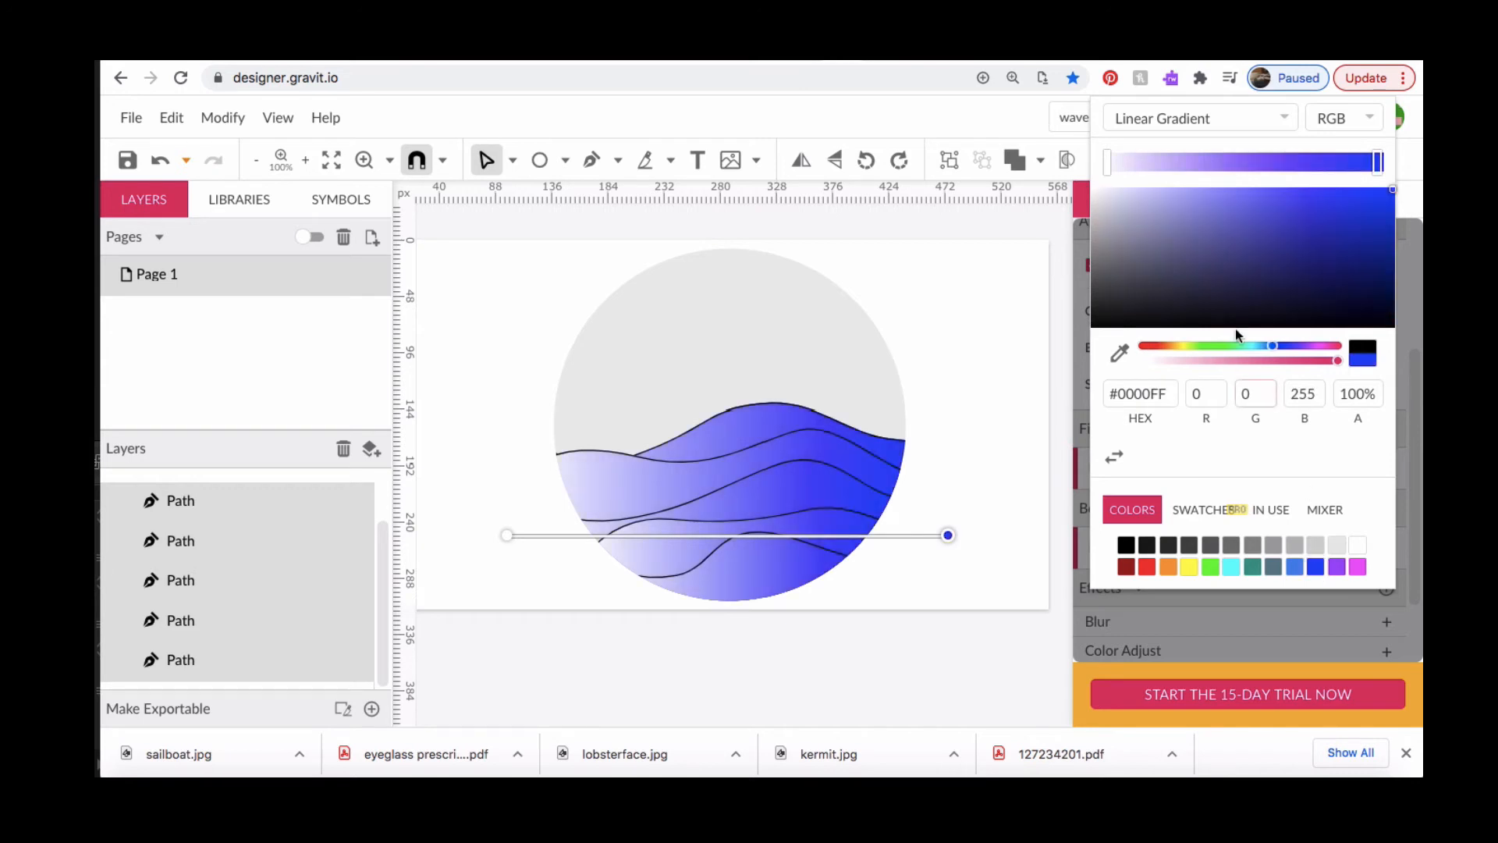
pyautogui.click(1108, 163)
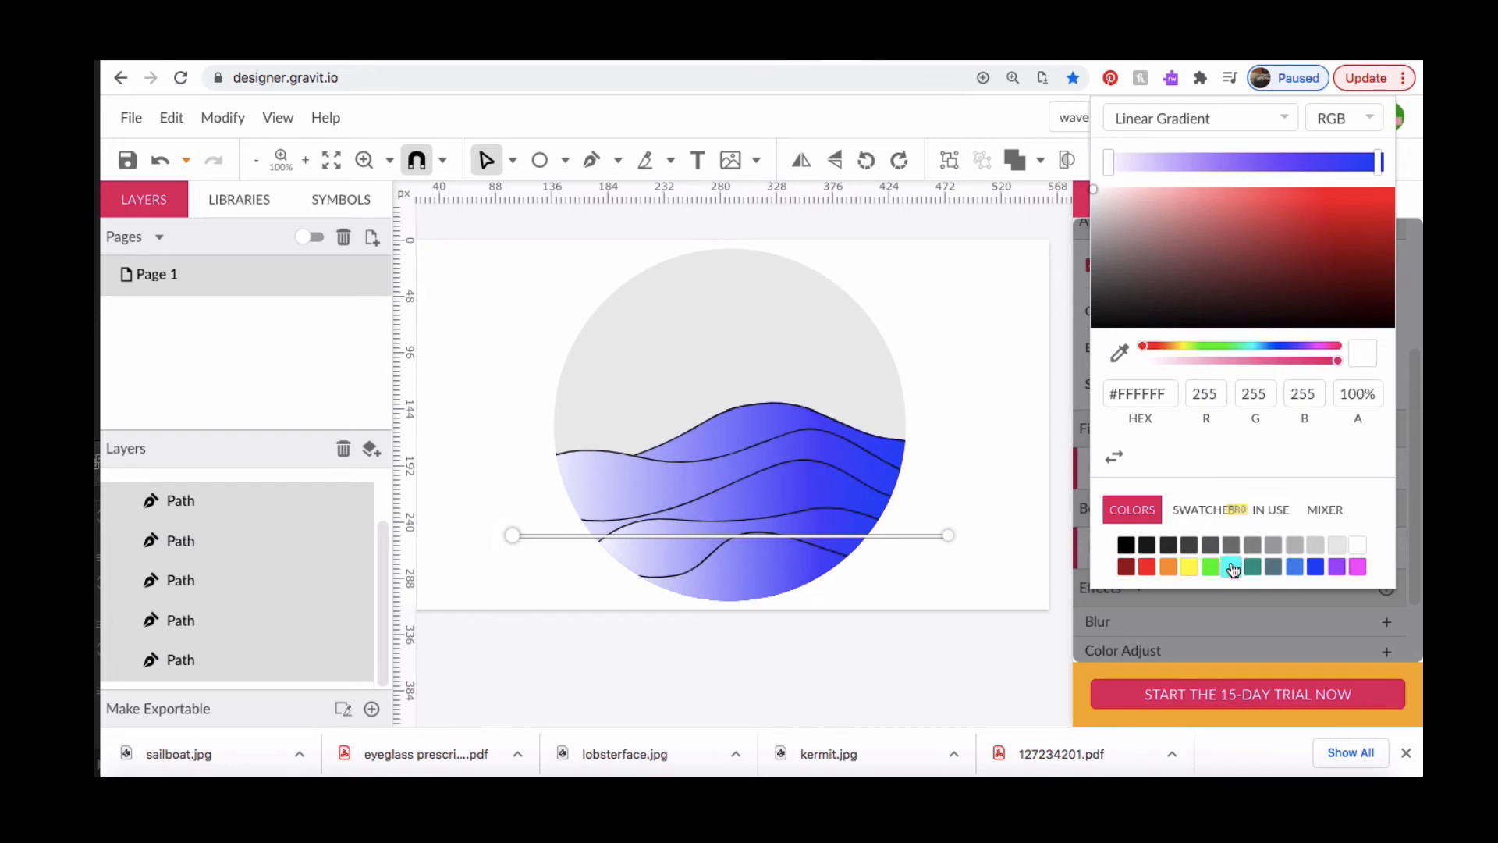
pyautogui.click(1232, 568)
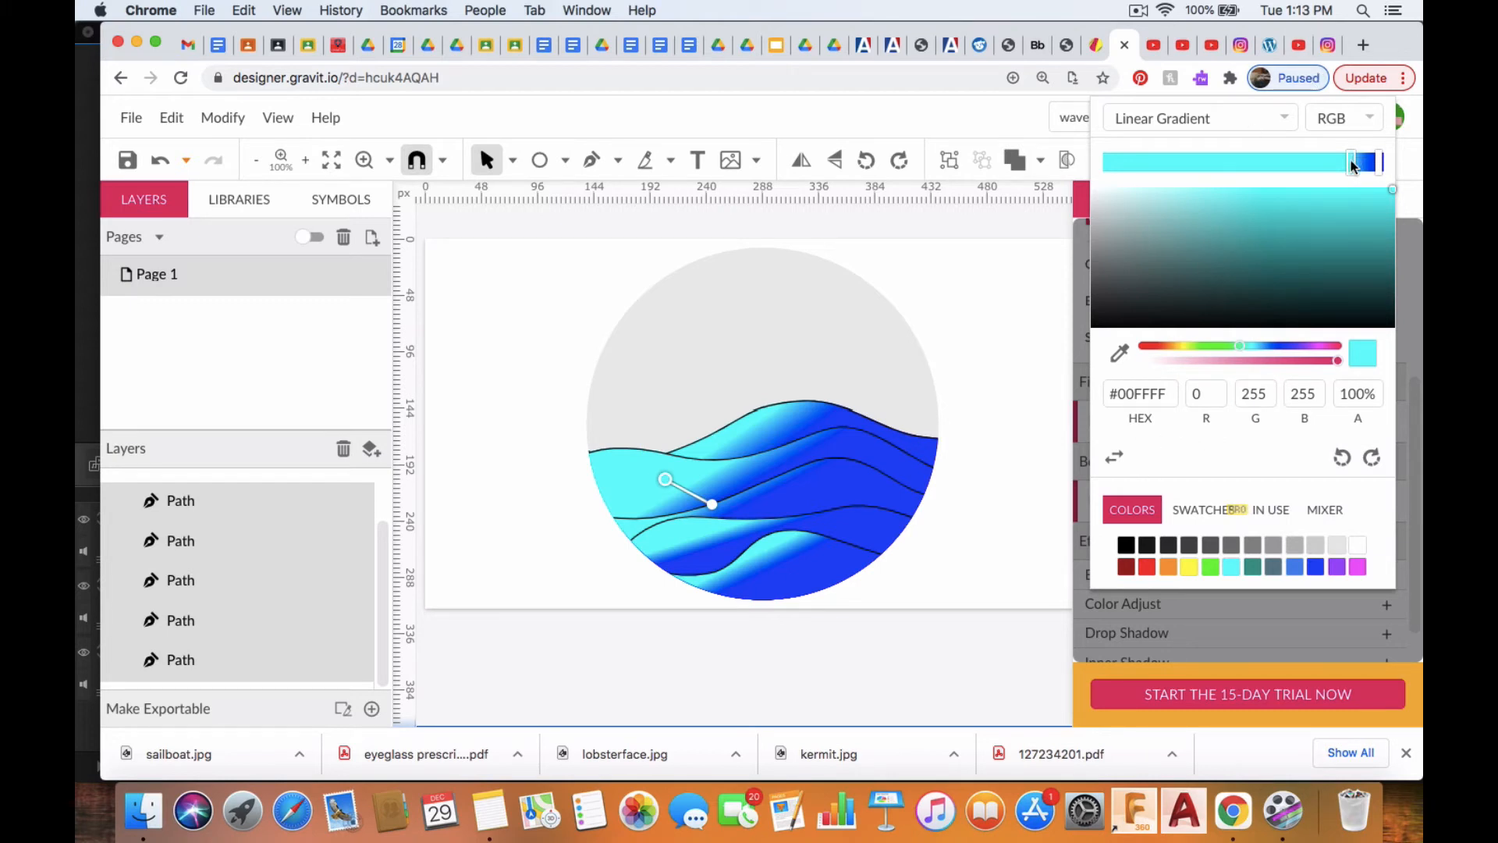
pyautogui.moveTo(1353, 165)
pyautogui.mouseDown()
pyautogui.moveTo(1108, 171)
pyautogui.moveTo(1357, 180)
pyautogui.mouseUp()
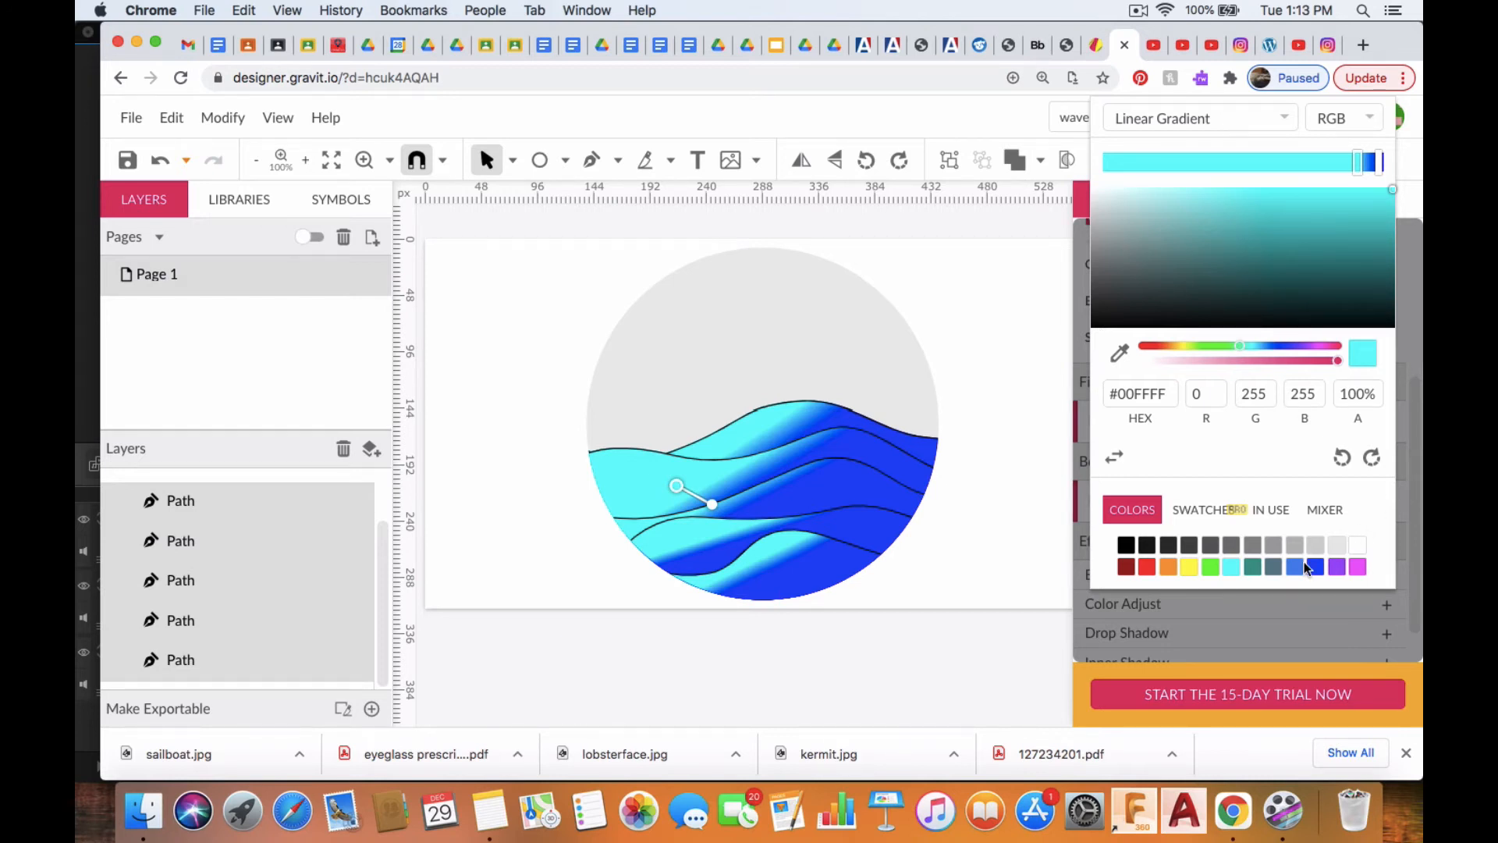
pyautogui.click(980, 558)
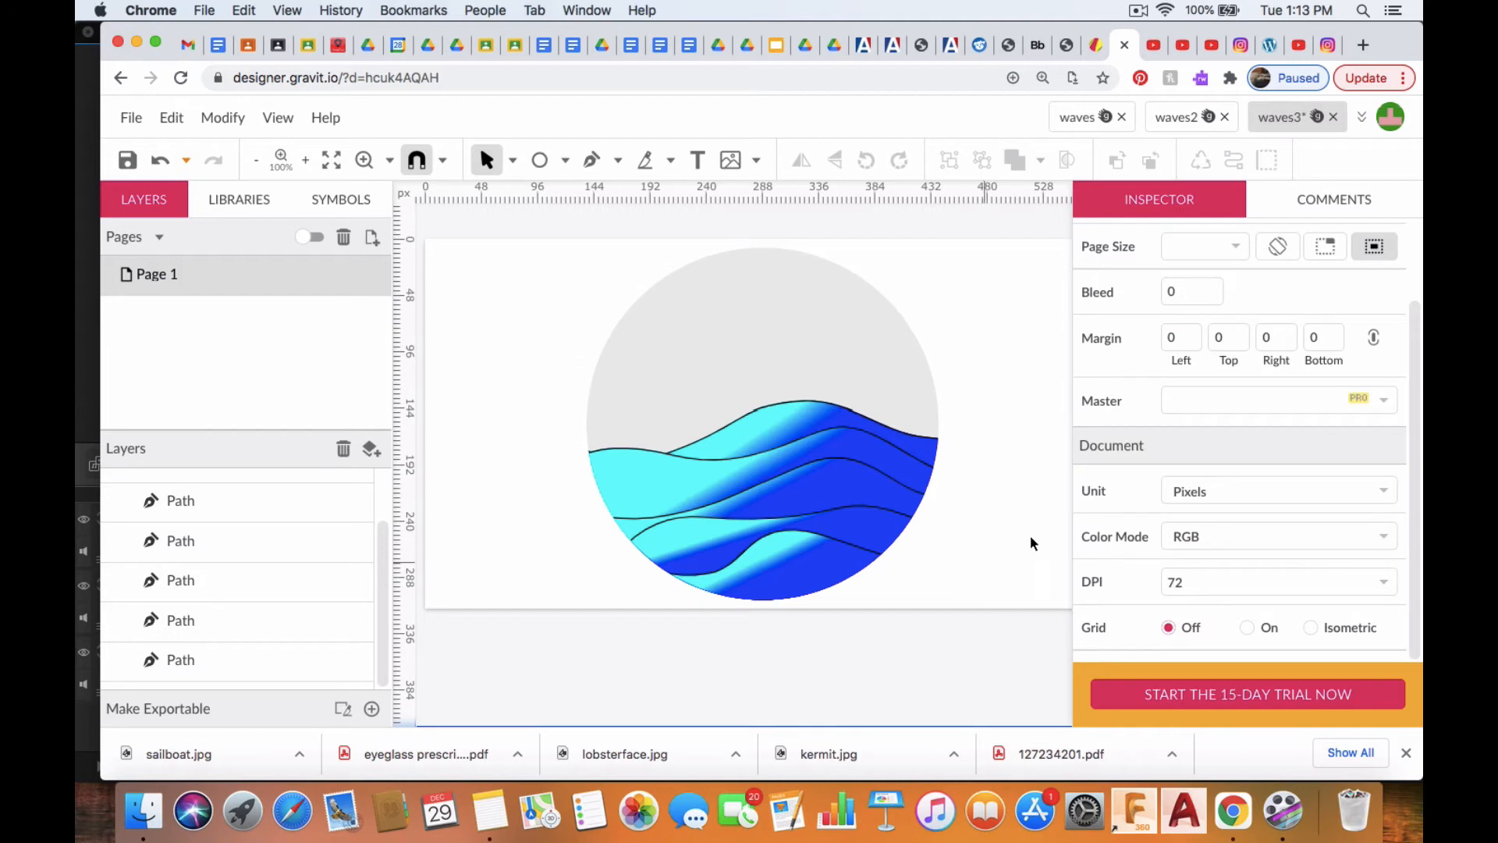
# - Remove the black border from all five wave paths and deselect them
pyautogui.click(253, 498)
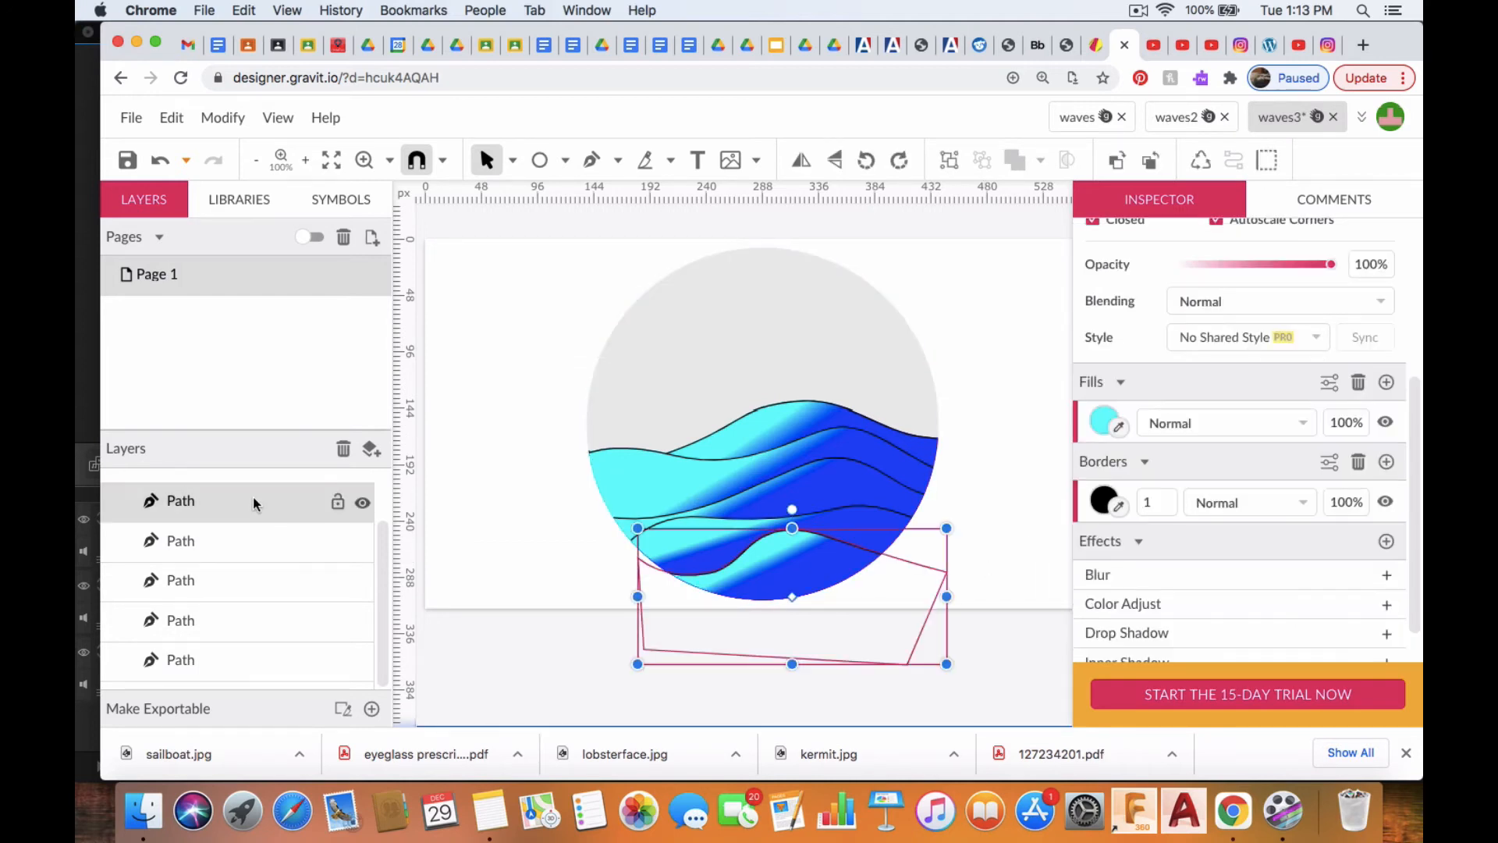
pyautogui.keyDown('shift'); pyautogui.click(257, 661); pyautogui.keyUp('shift')
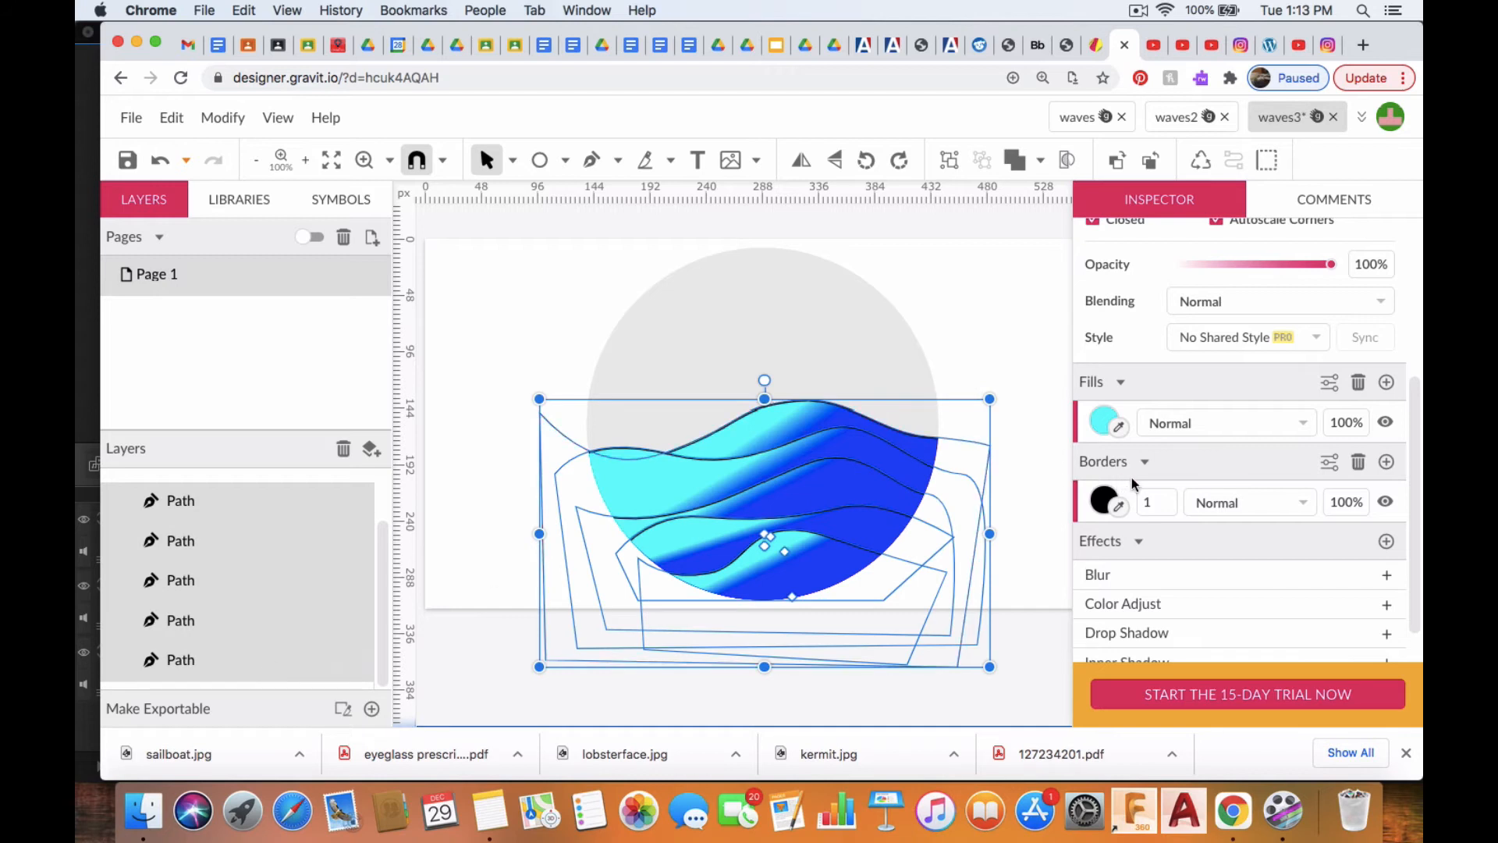
pyautogui.click(1359, 464)
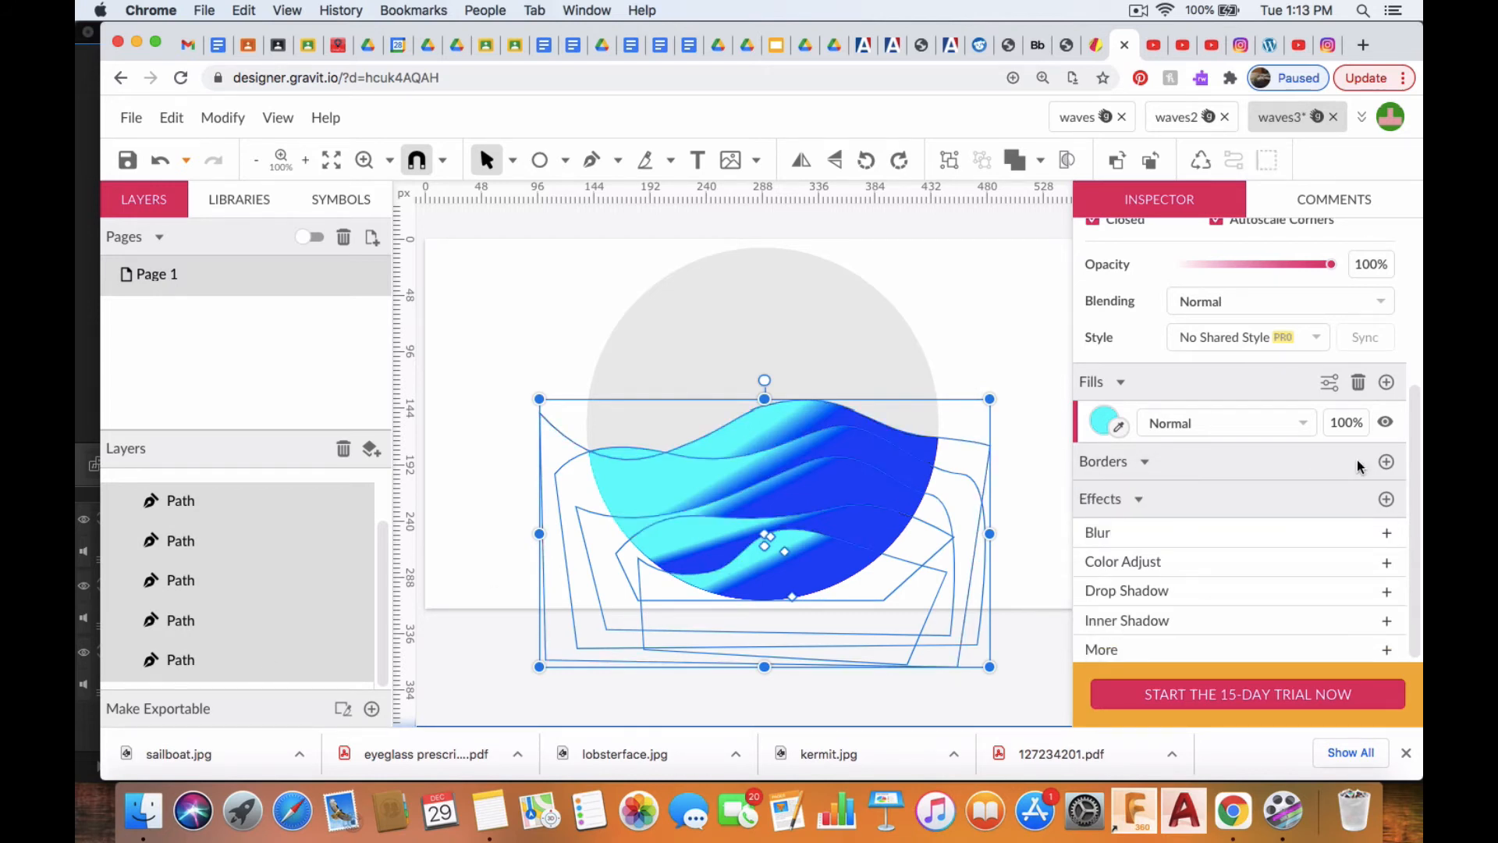
pyautogui.click(1013, 284)
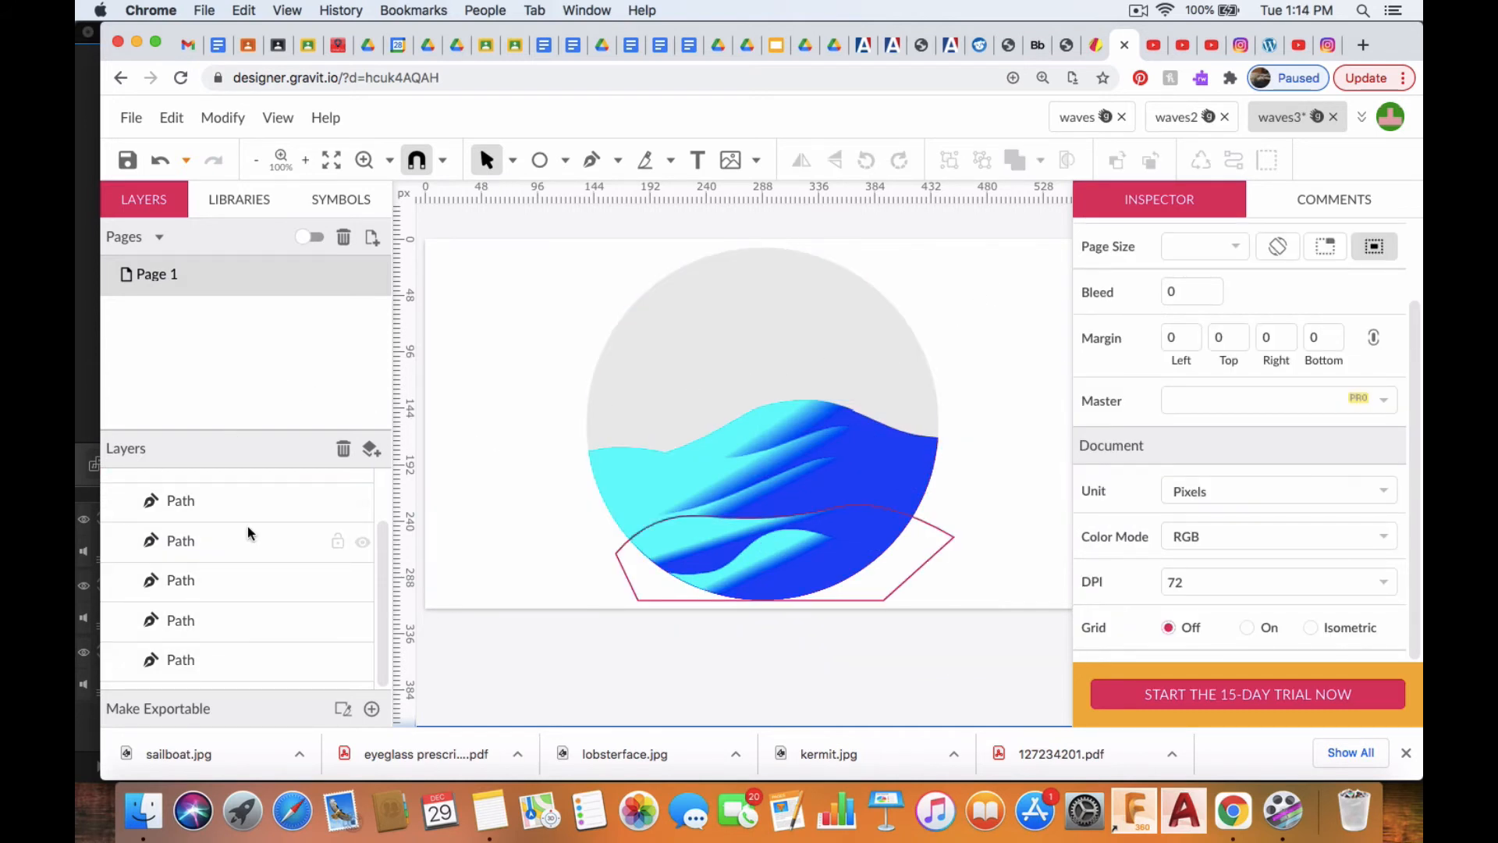
# - Make the hidden ellipse at the top of the layer stack visible
pyautogui.scroll(2, 246, 526)
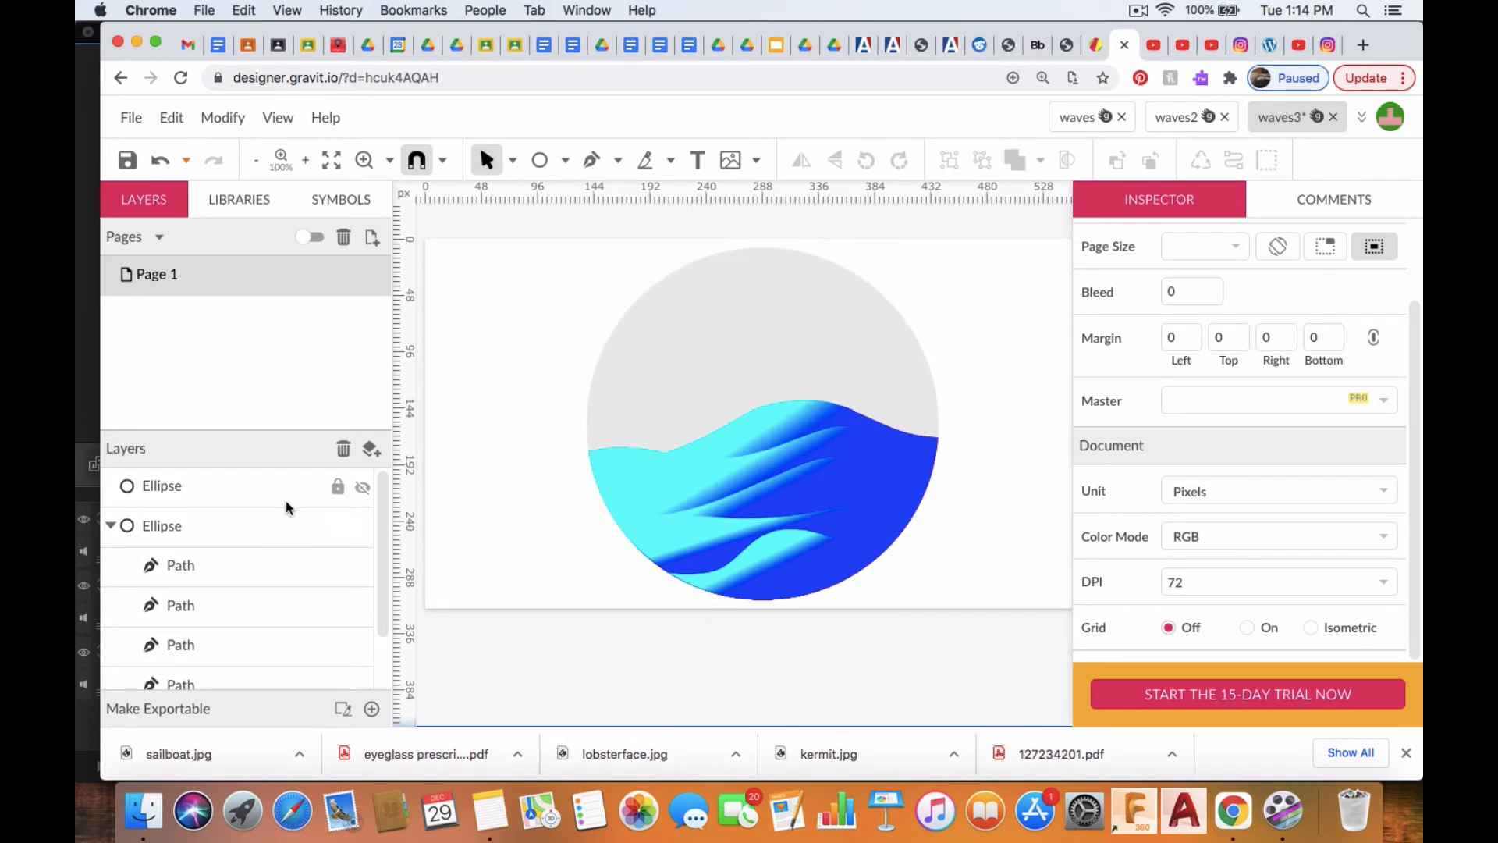
pyautogui.click(363, 489)
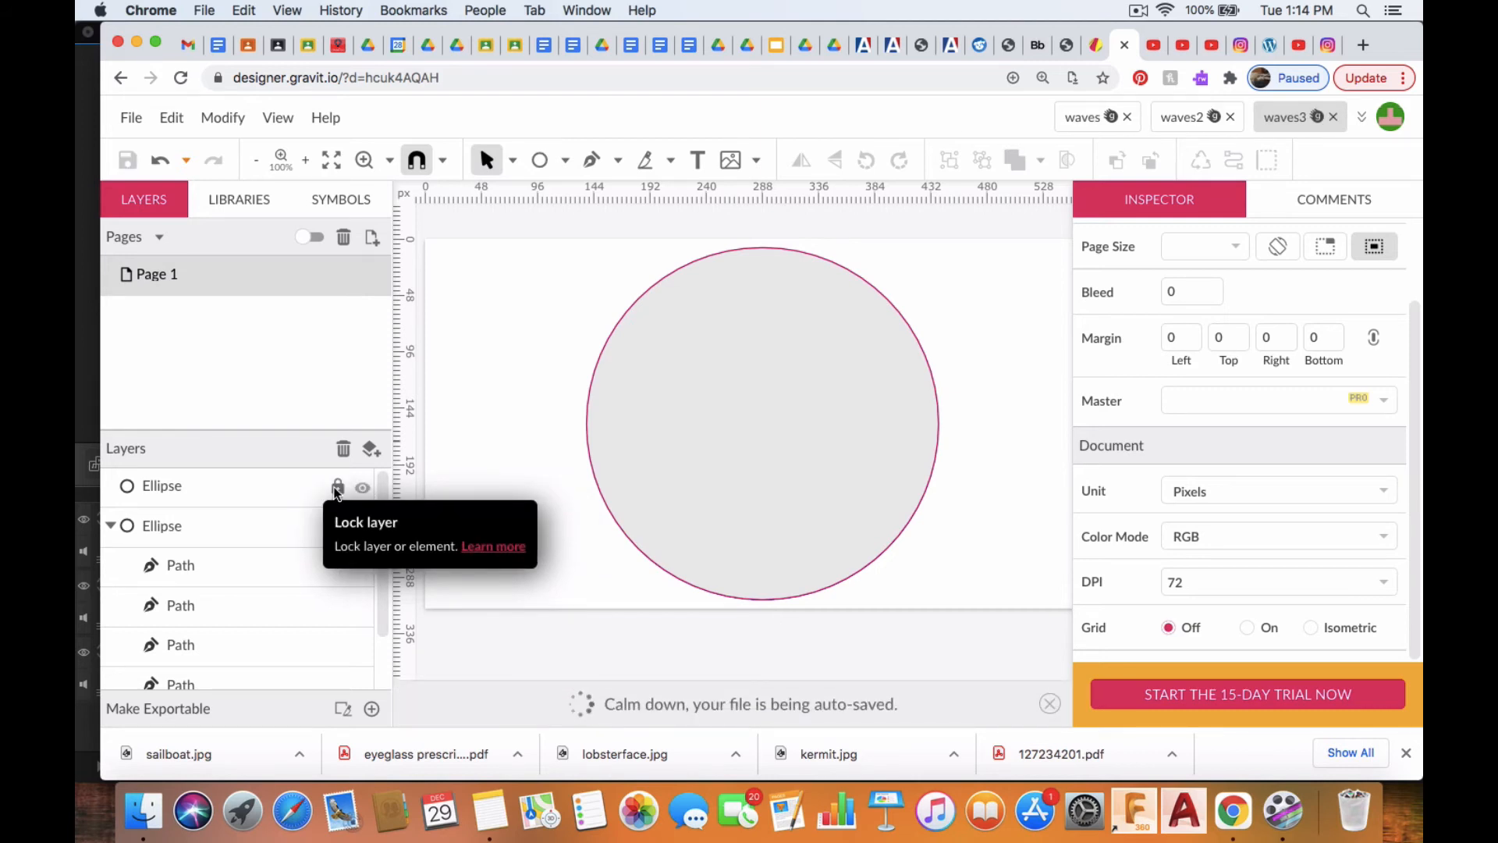
# - Nest the top ellipse inside the clipping ellipse and move it beneath all the wave paths as the sky background
pyautogui.click(336, 488)
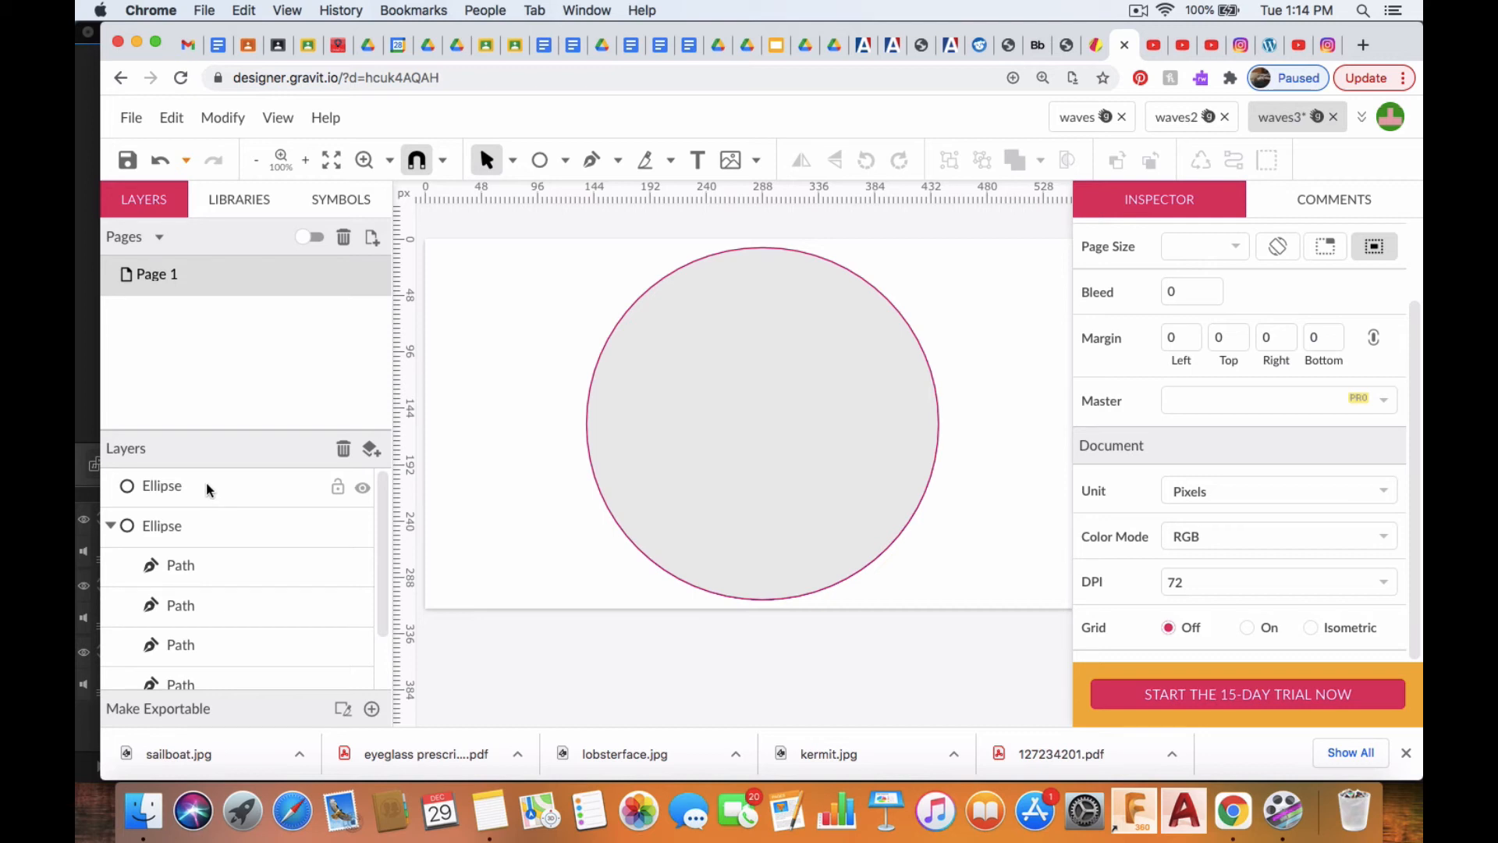
pyautogui.moveTo(206, 481); pyautogui.dragTo(207, 559)
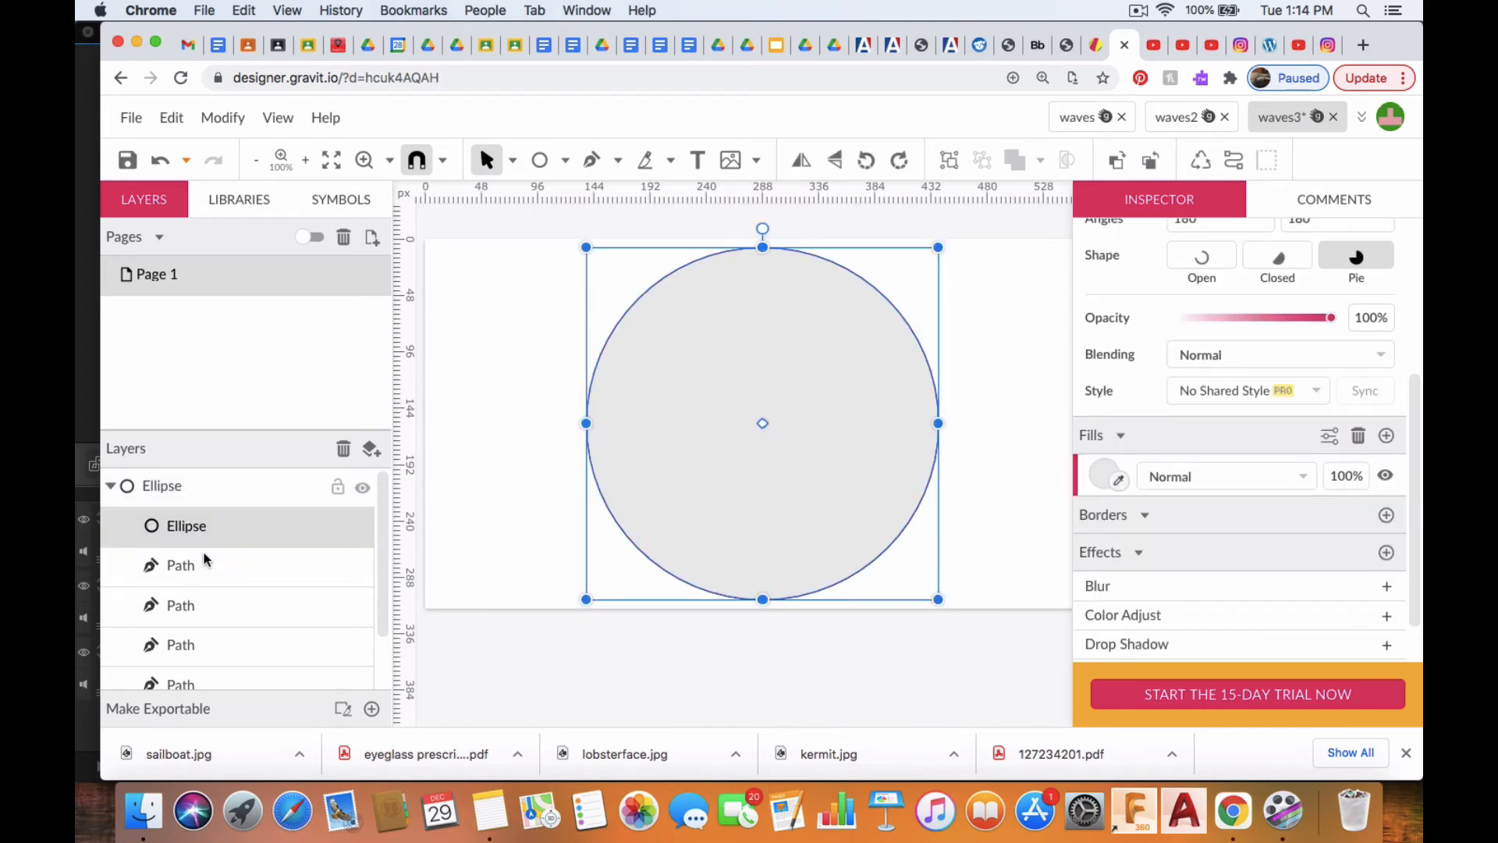
pyautogui.scroll(-2, 269, 629)
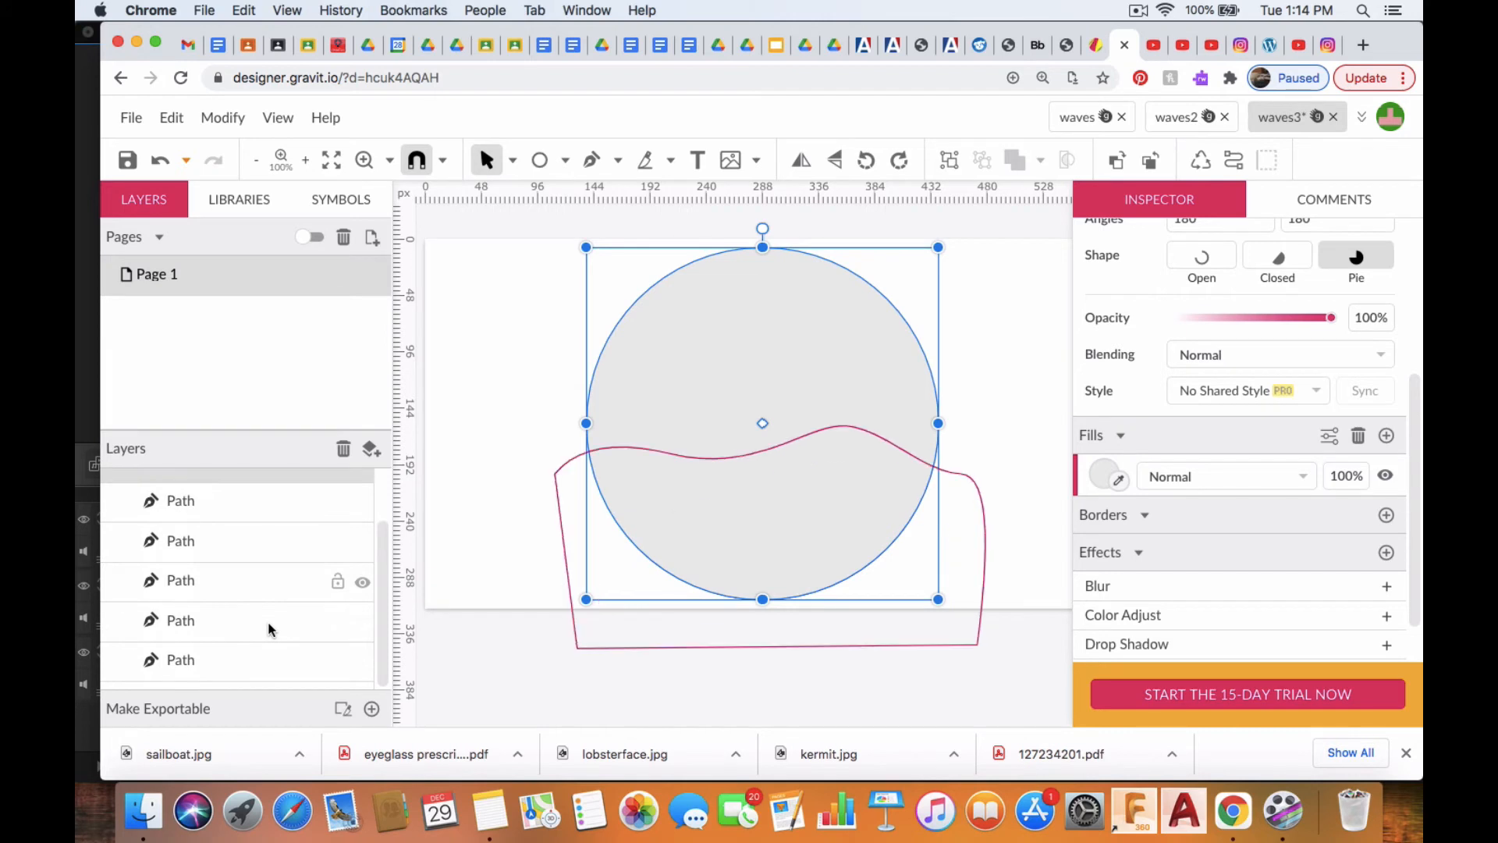
pyautogui.scroll(1, 269, 629)
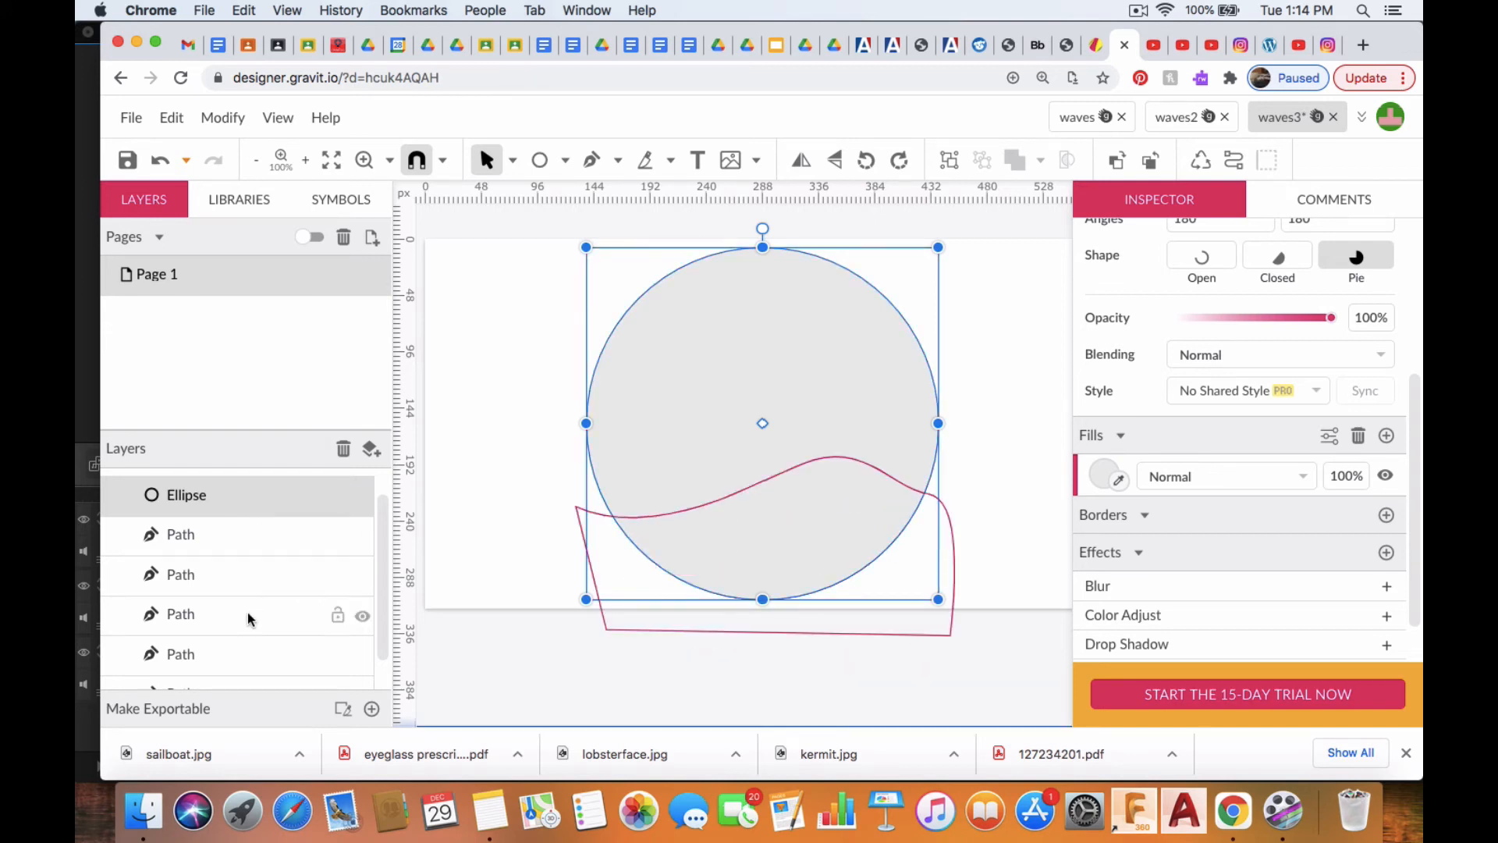
pyautogui.press('super+shift+Down')
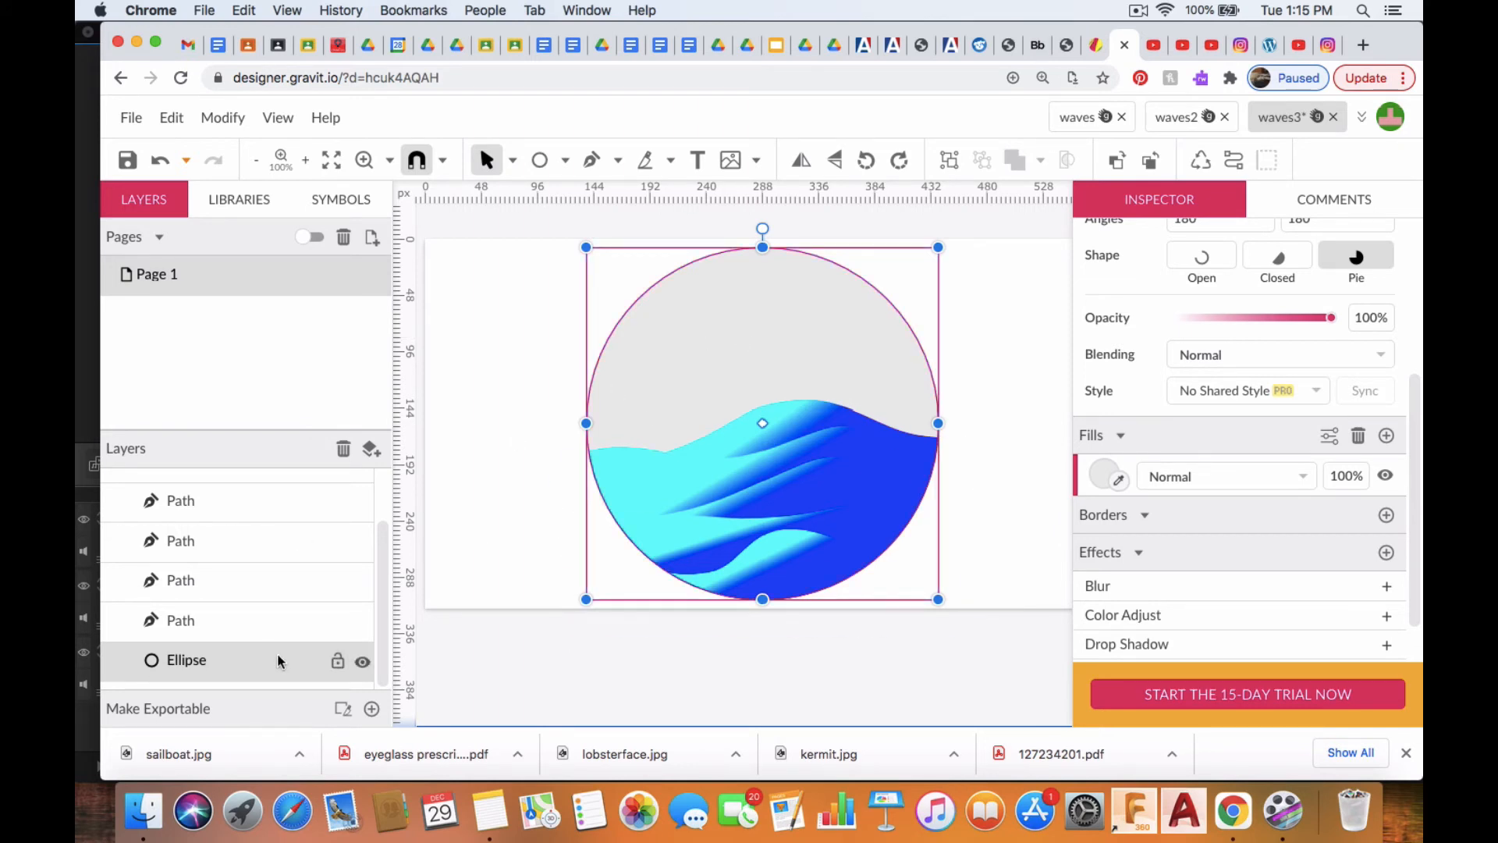
# - Fill the background ellipse with a Linear Gradient running from orange #FF9900 to red #FF0000
pyautogui.click(1106, 477)
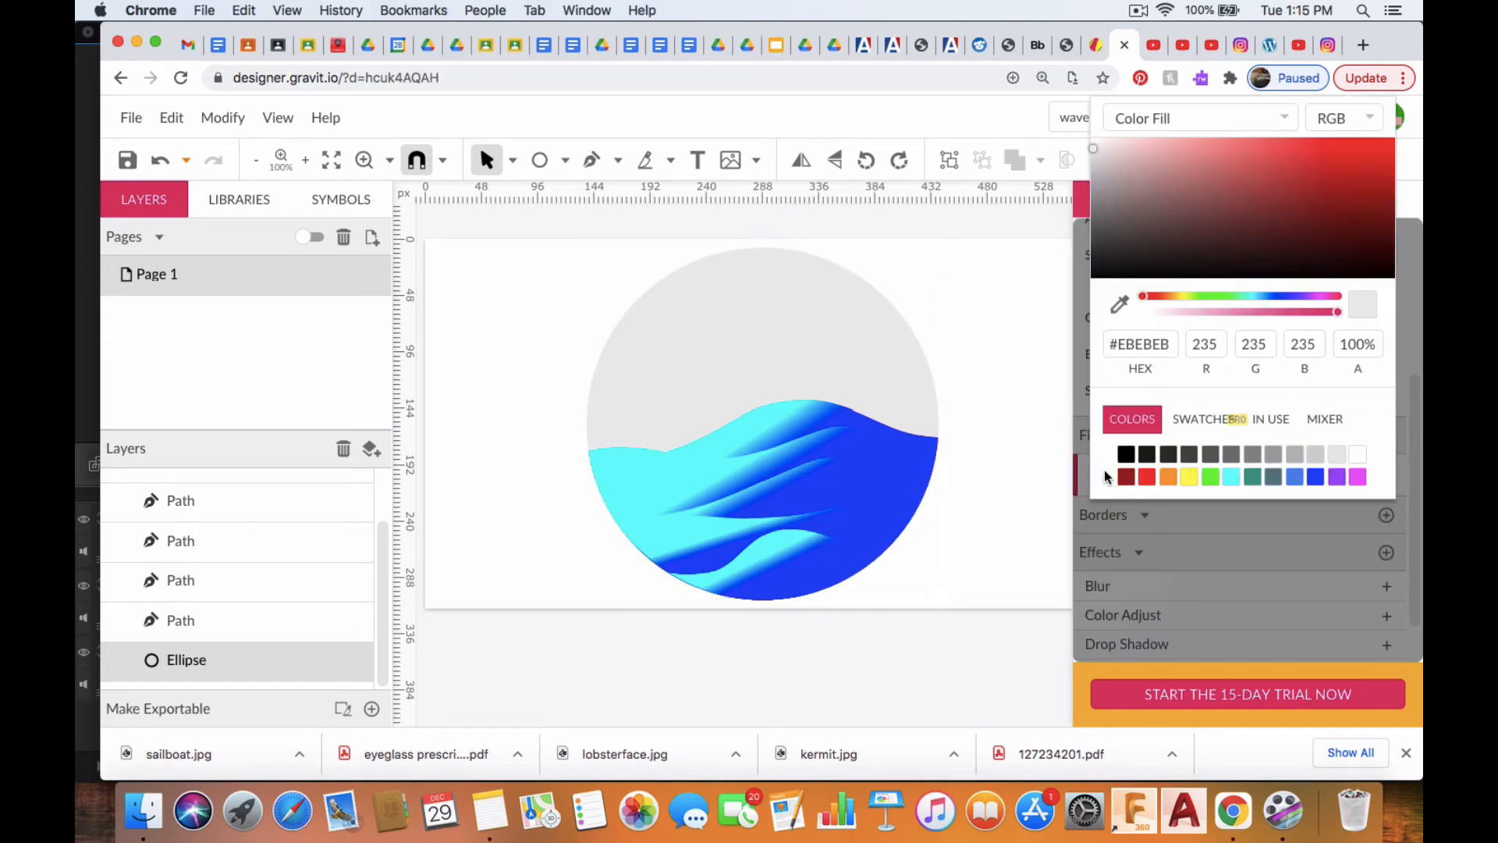
pyautogui.click(1169, 476)
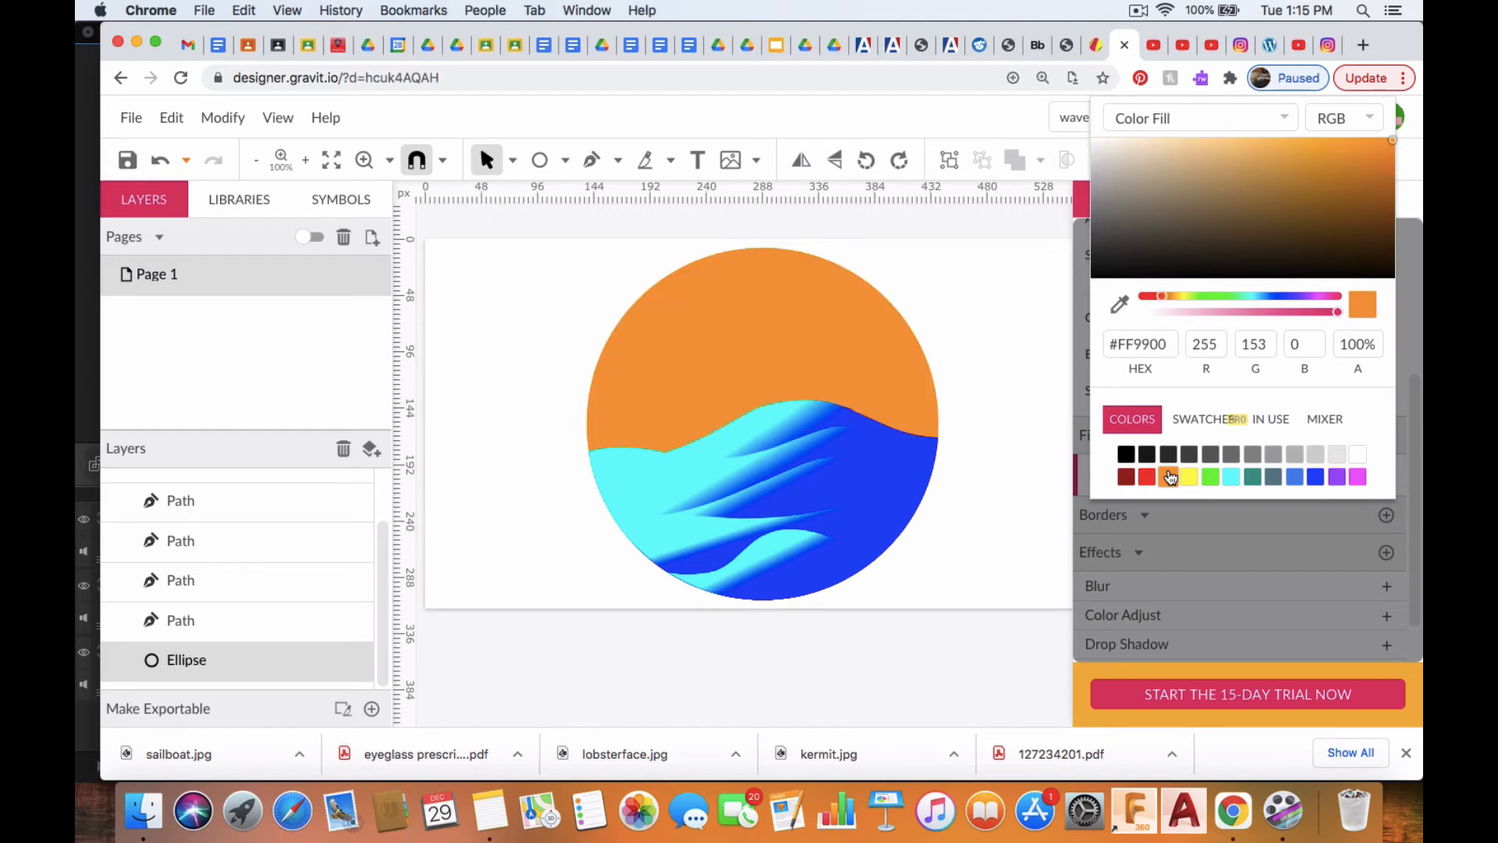
pyautogui.click(1281, 119)
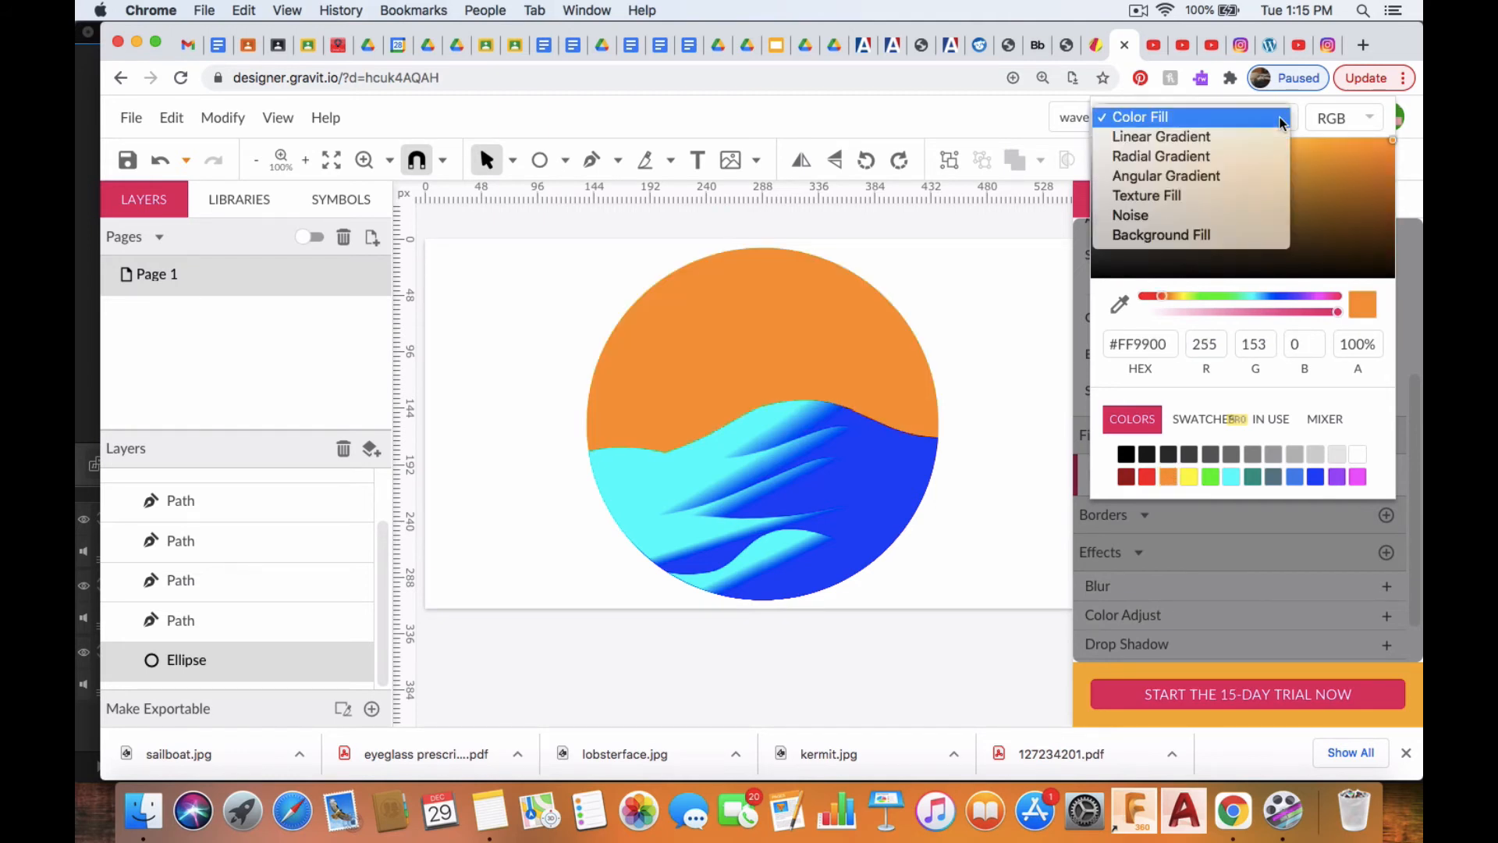
pyautogui.click(1267, 142)
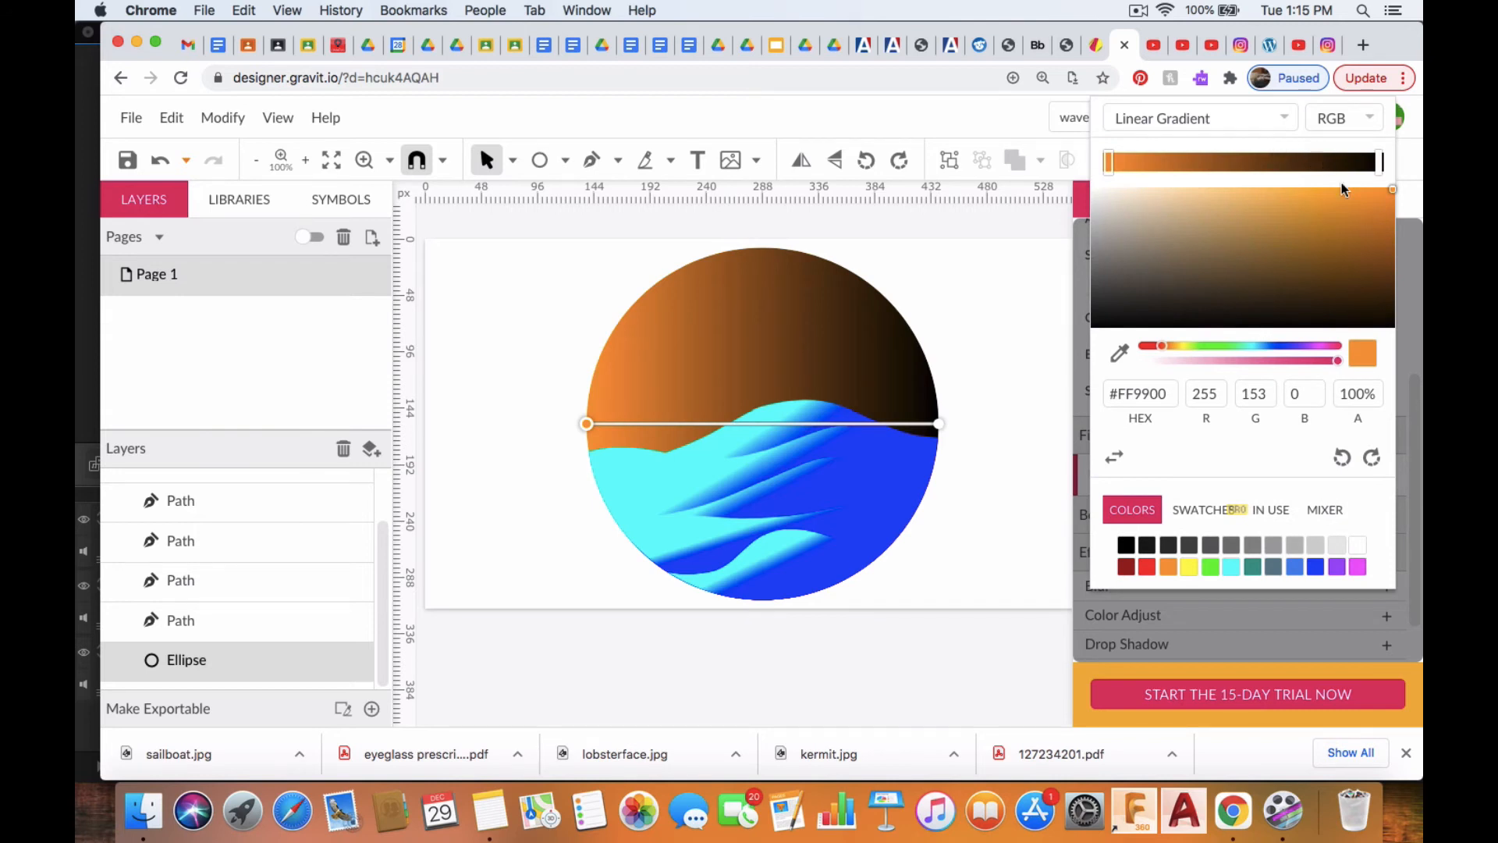
pyautogui.click(1379, 162)
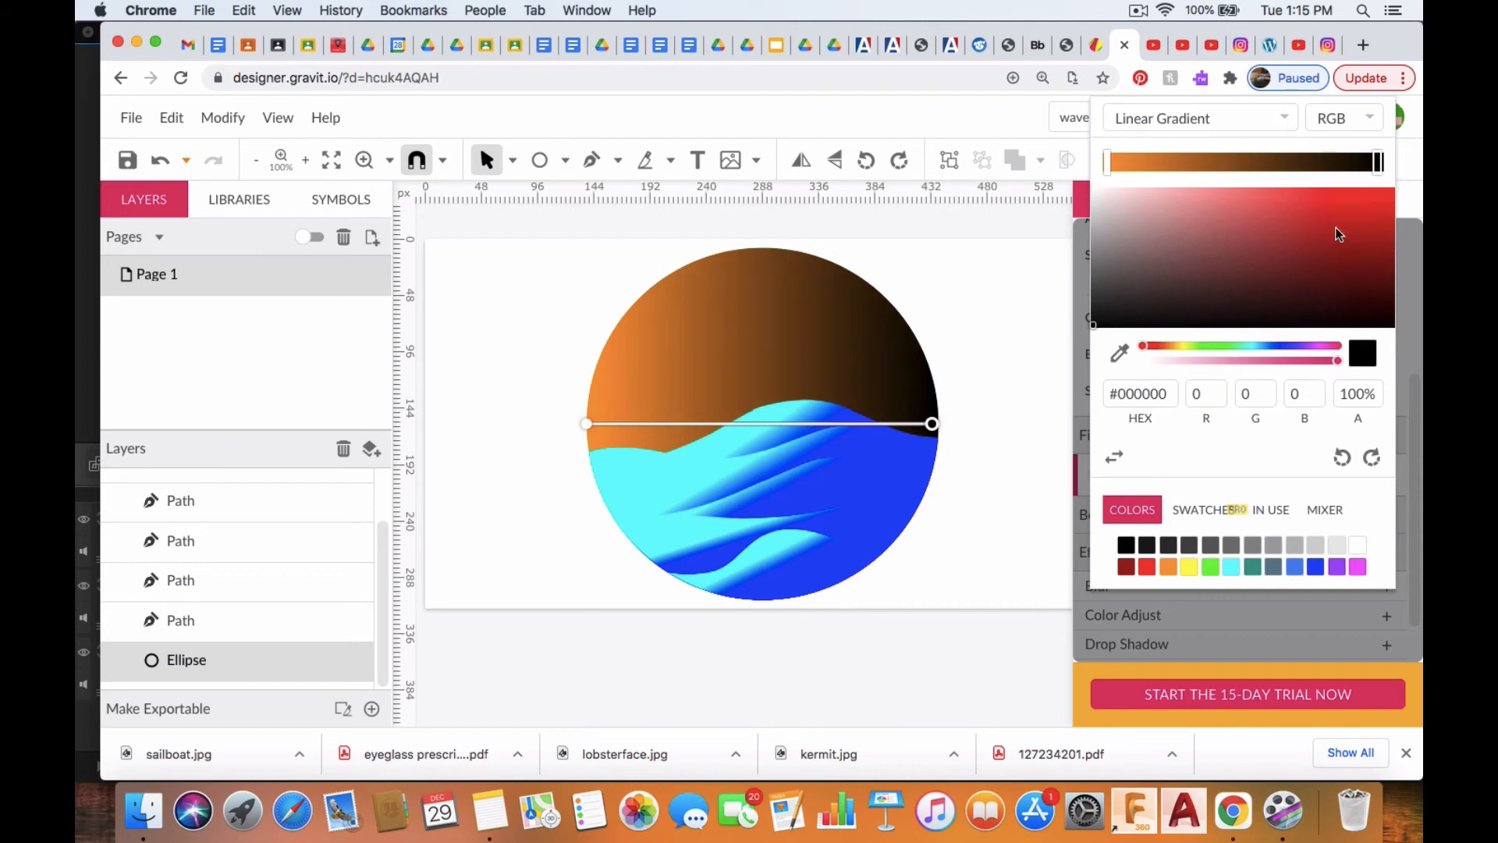
pyautogui.click(1149, 567)
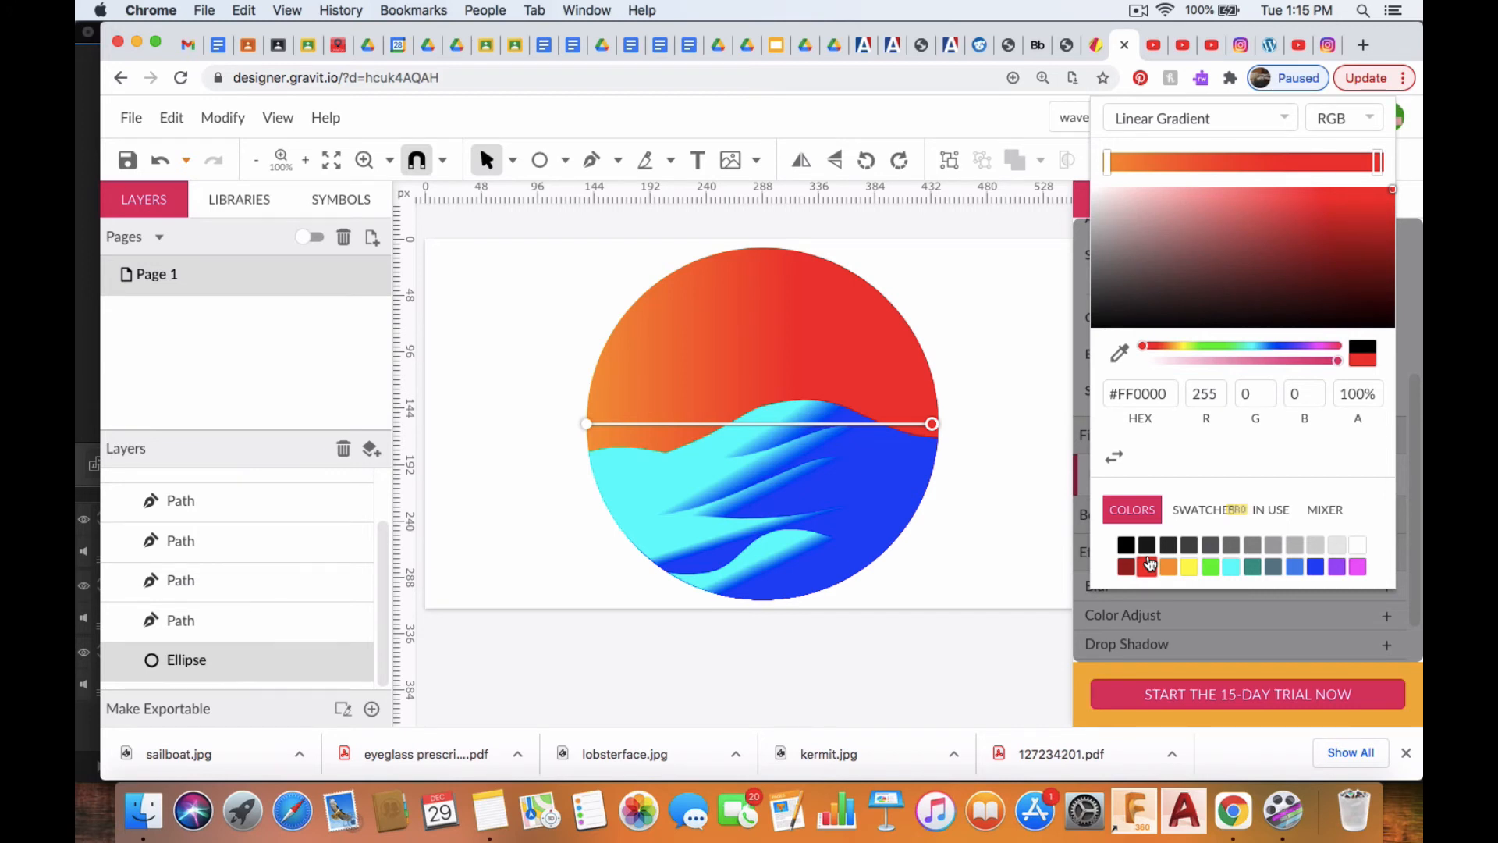
# - Draw a sun circle about 88 px wide behind the central wave crest and set its gradient's starting color to yellow #FFFF00
pyautogui.click(540, 165)
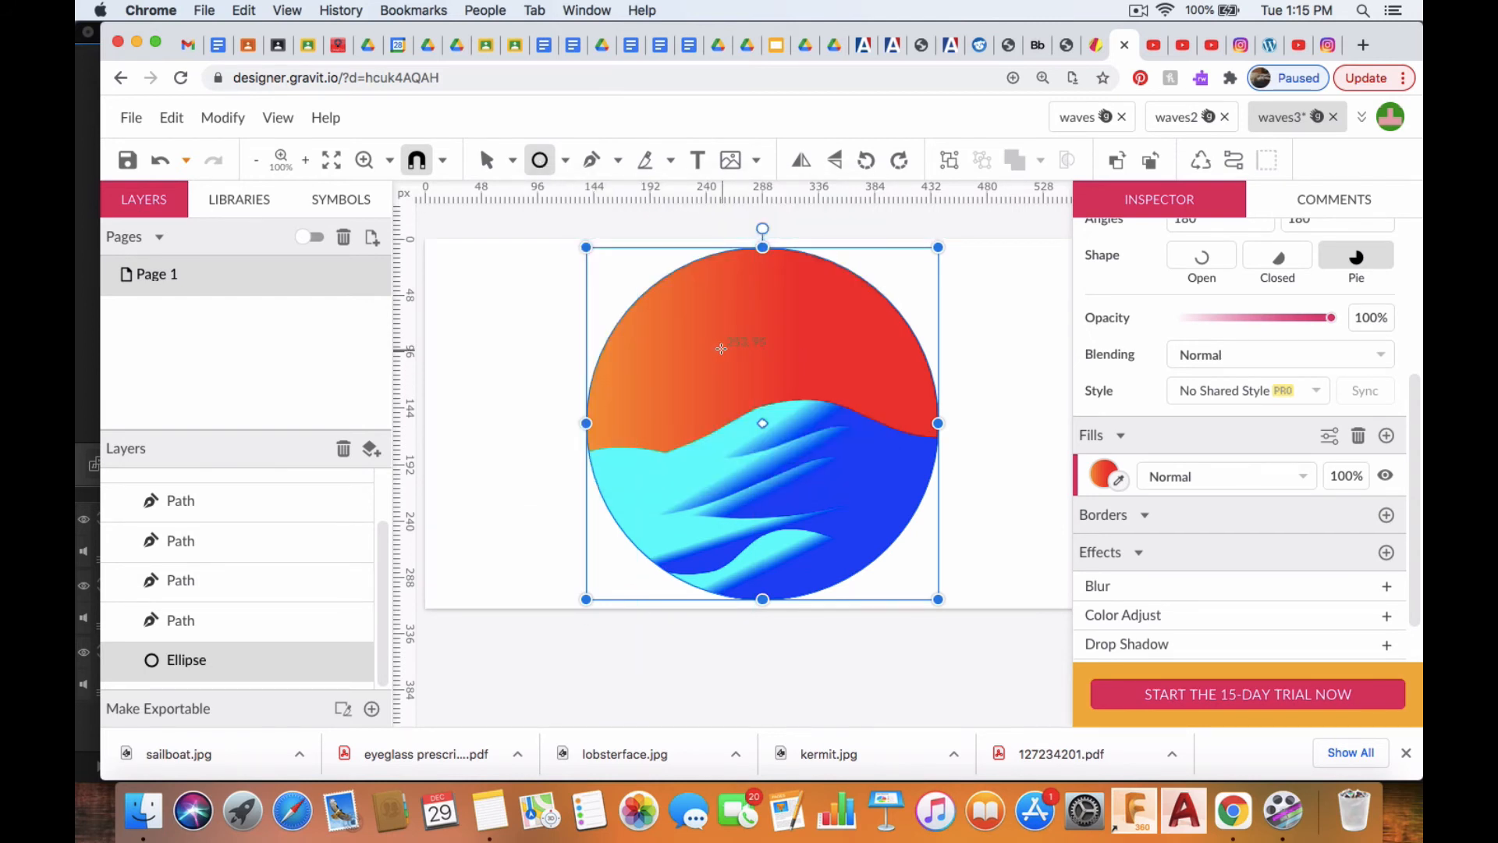
pyautogui.moveTo(722, 349); pyautogui.dragTo(826, 417)
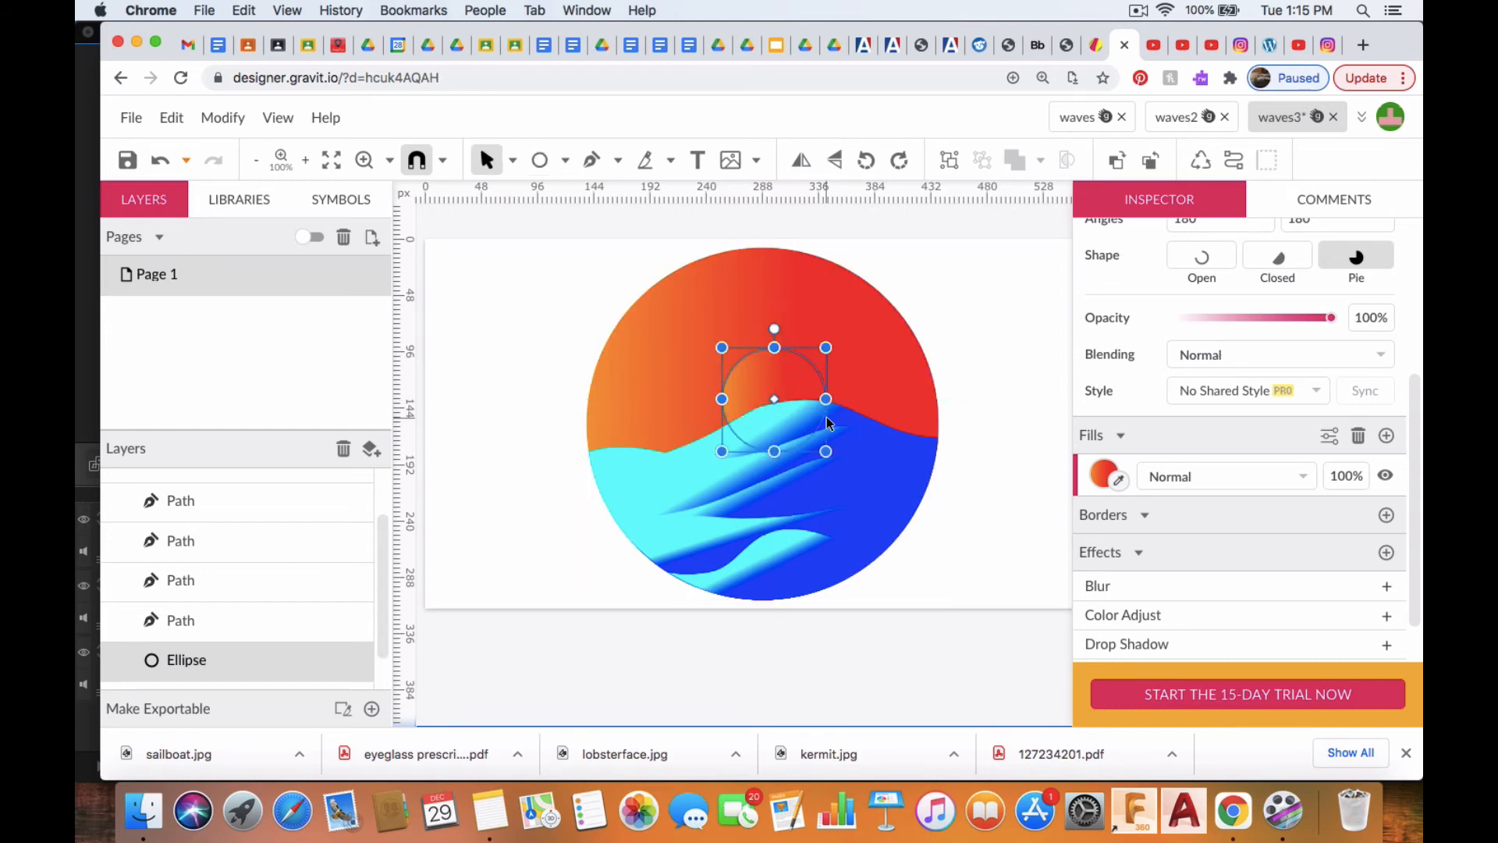
pyautogui.click(1102, 473)
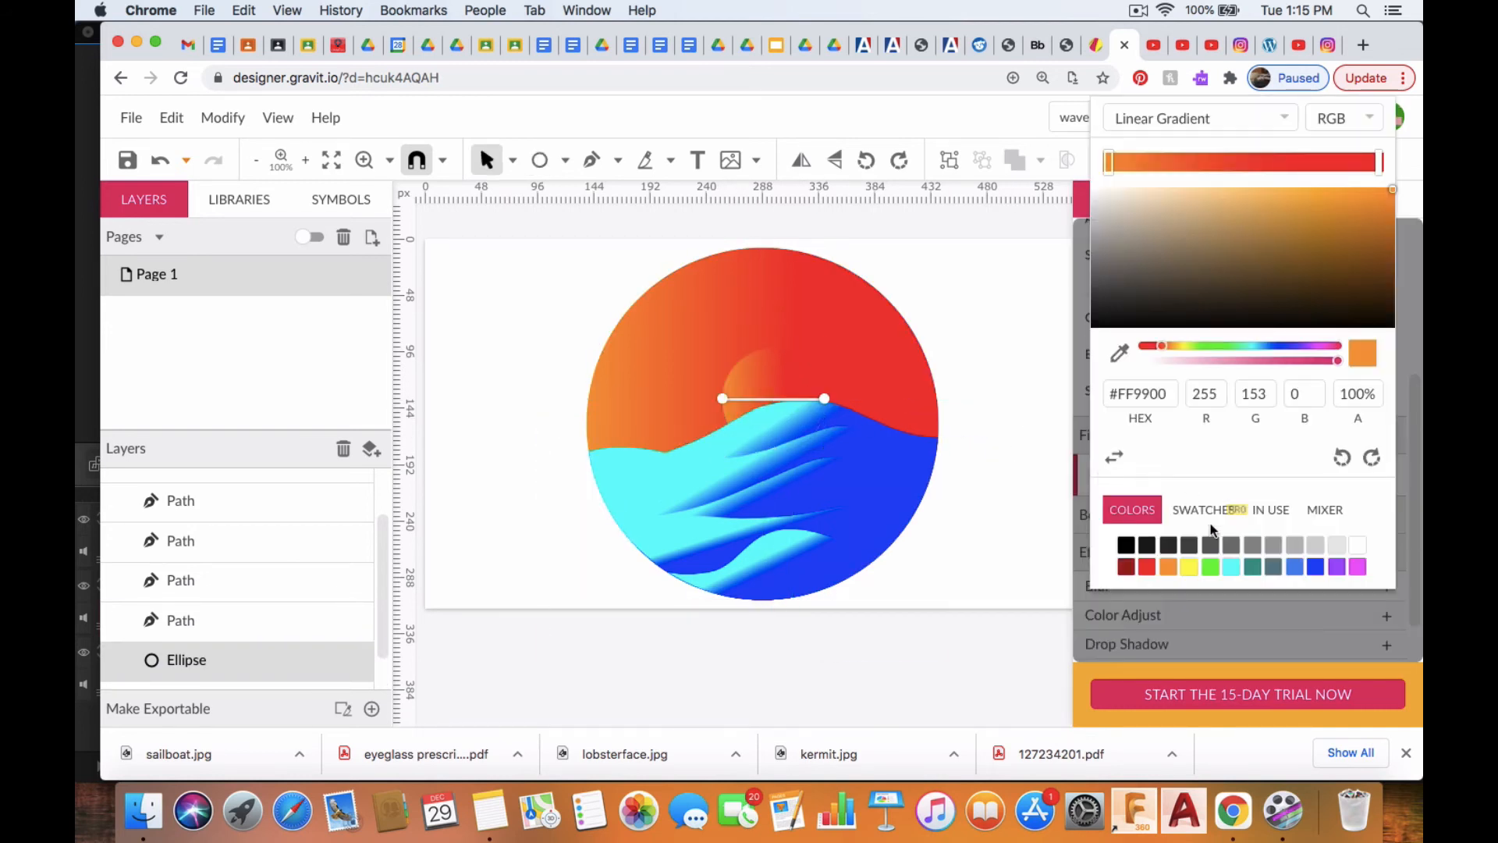
pyautogui.click(1187, 569)
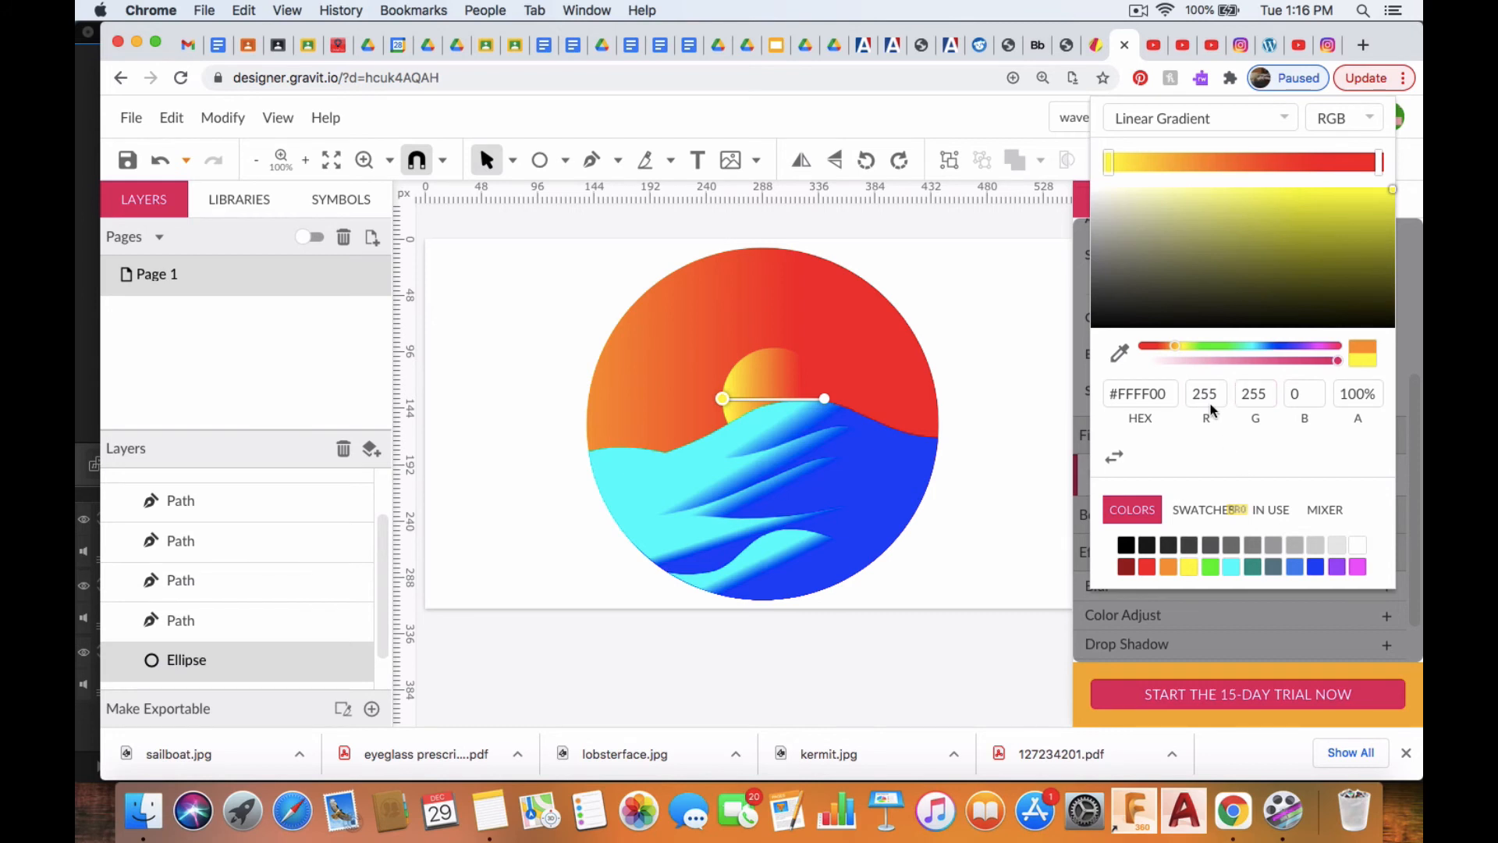
pyautogui.click(979, 119)
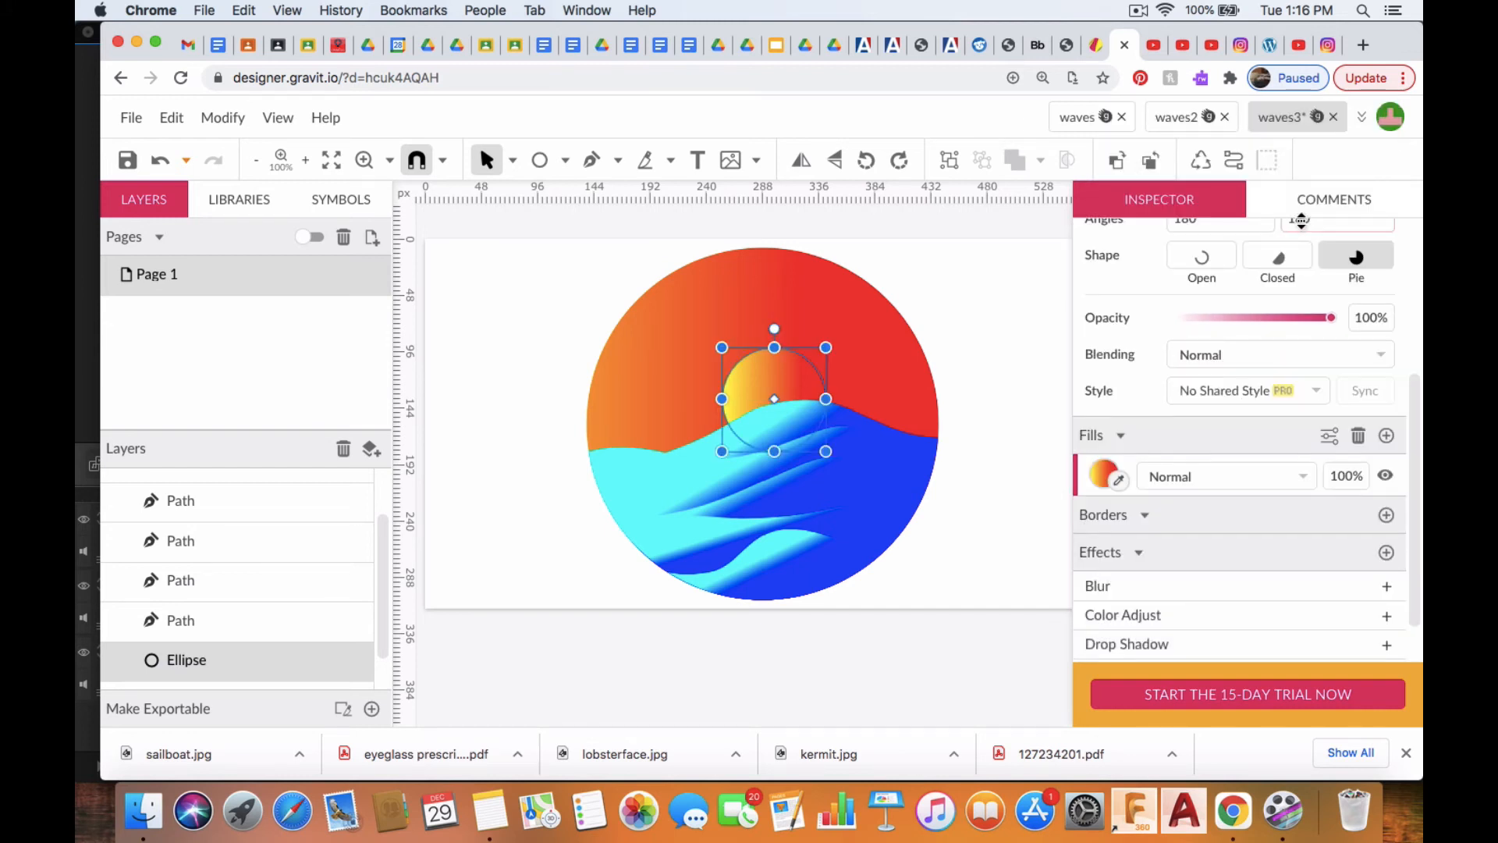
# - Transform the sun circle into 3 additional copies, each scaled 125% in width and height from the center
pyautogui.scroll(5, 1297, 328)
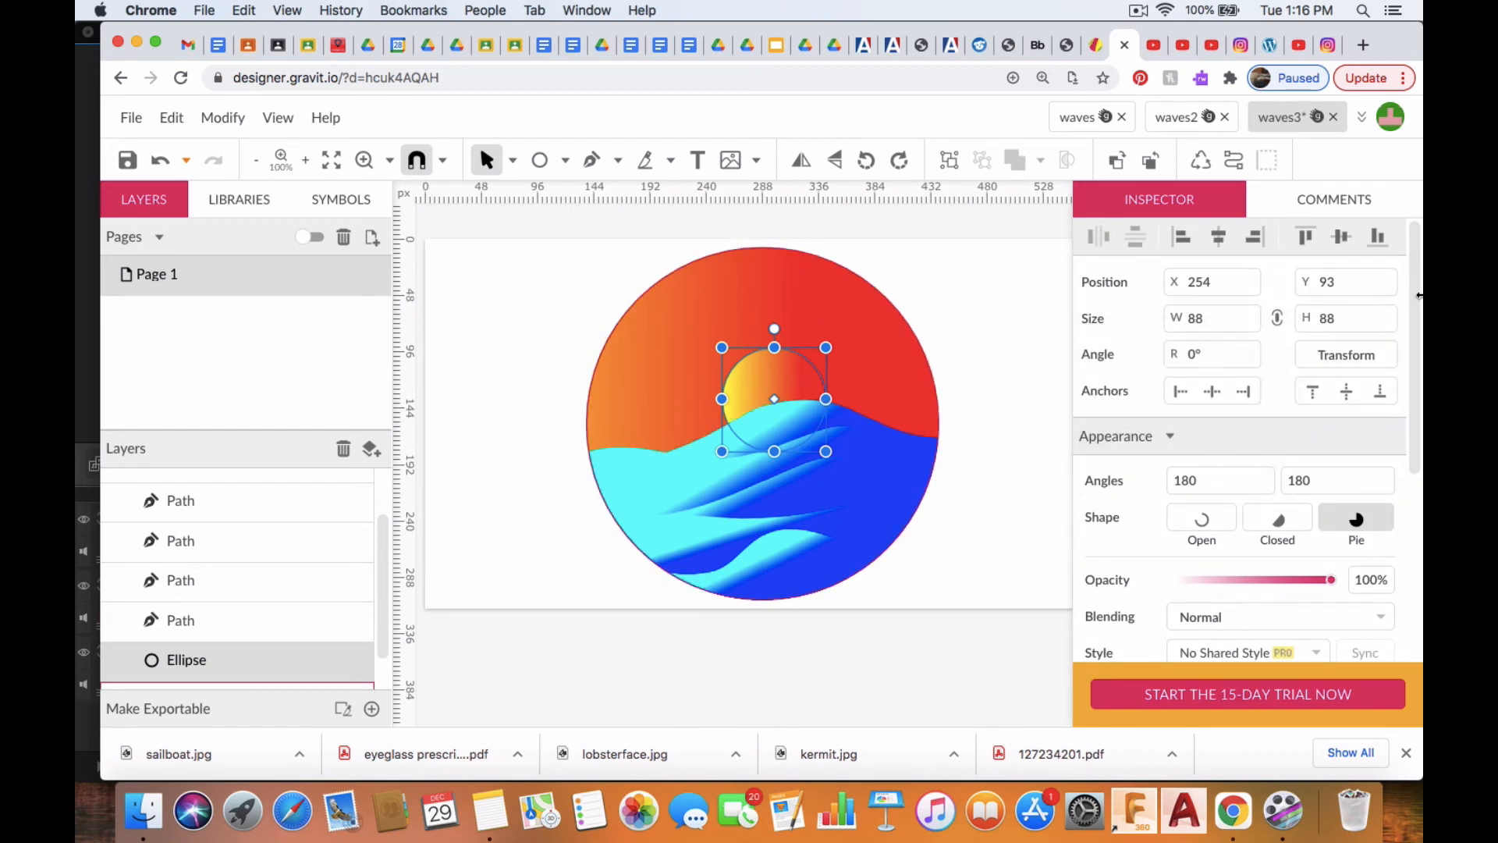
pyautogui.click(1349, 351)
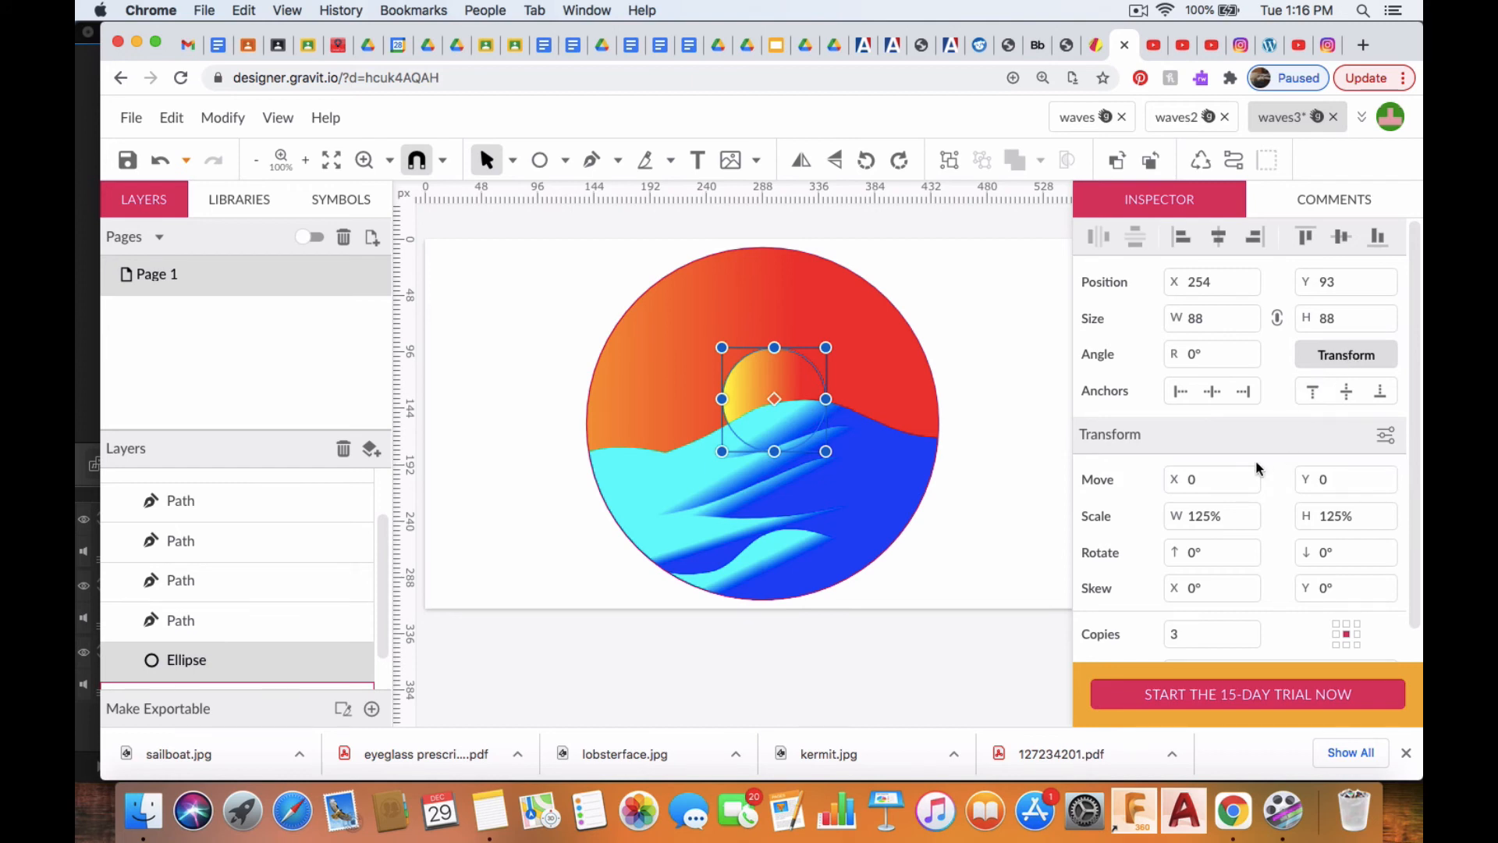
pyautogui.scroll(-2, 1257, 460)
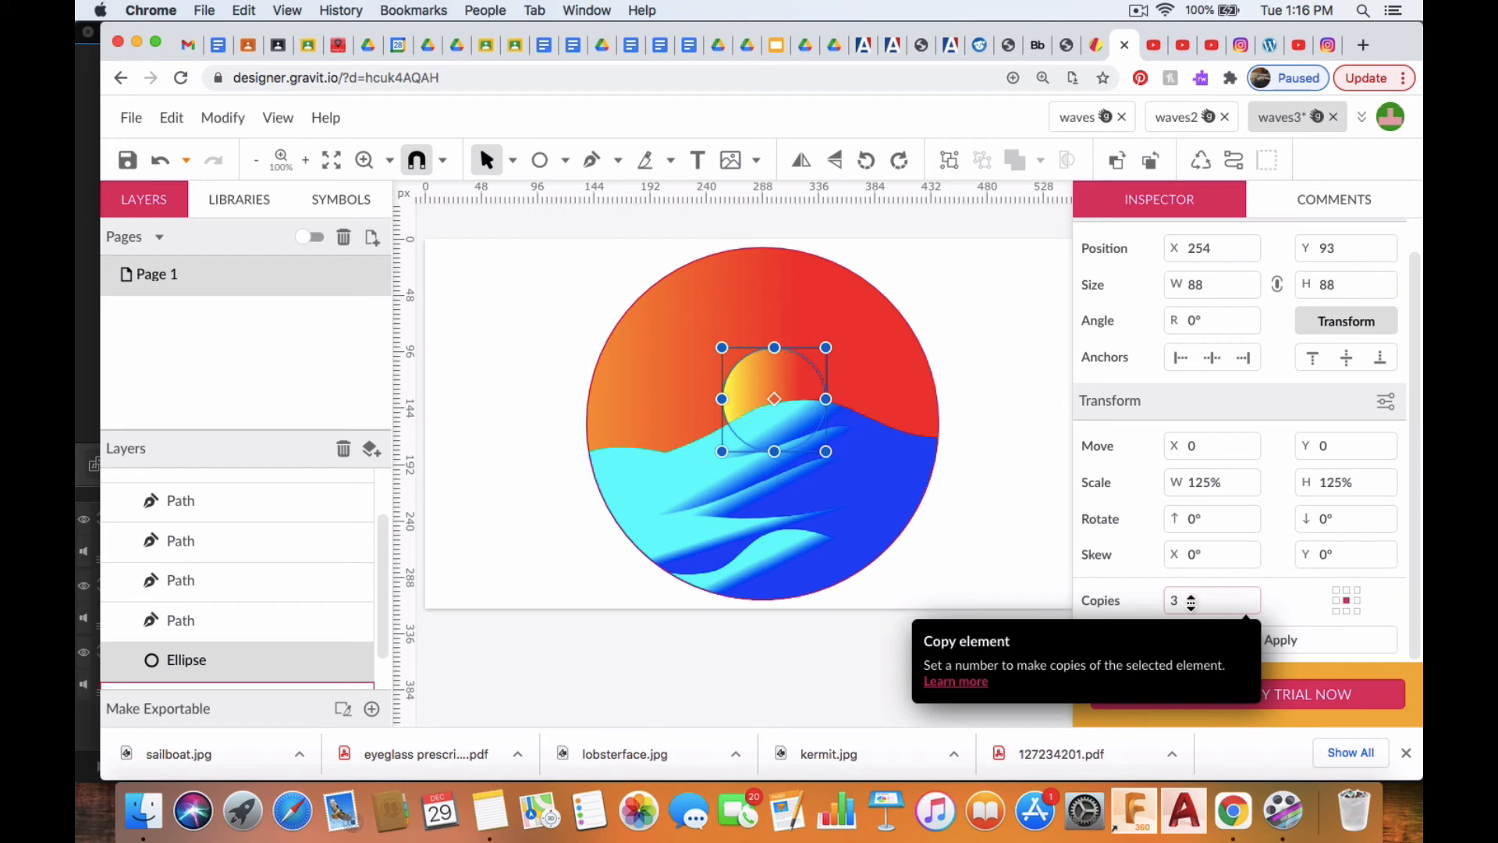
pyautogui.click(1287, 641)
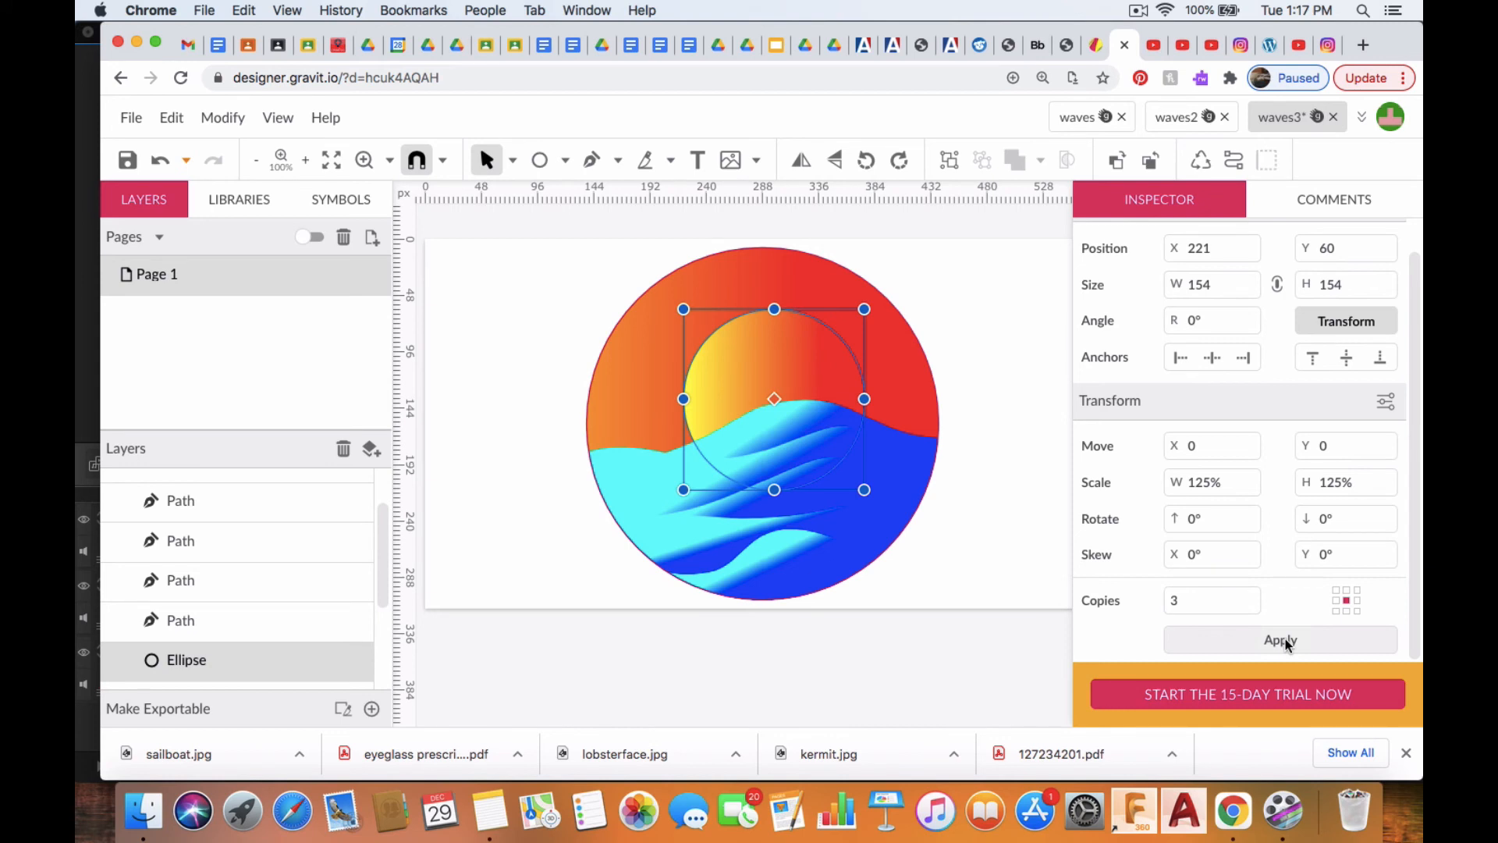
# - Lower the opacity of the smallest enlarged sun copy, the 110 px circle, to 74%
pyautogui.scroll(-3, 292, 588)
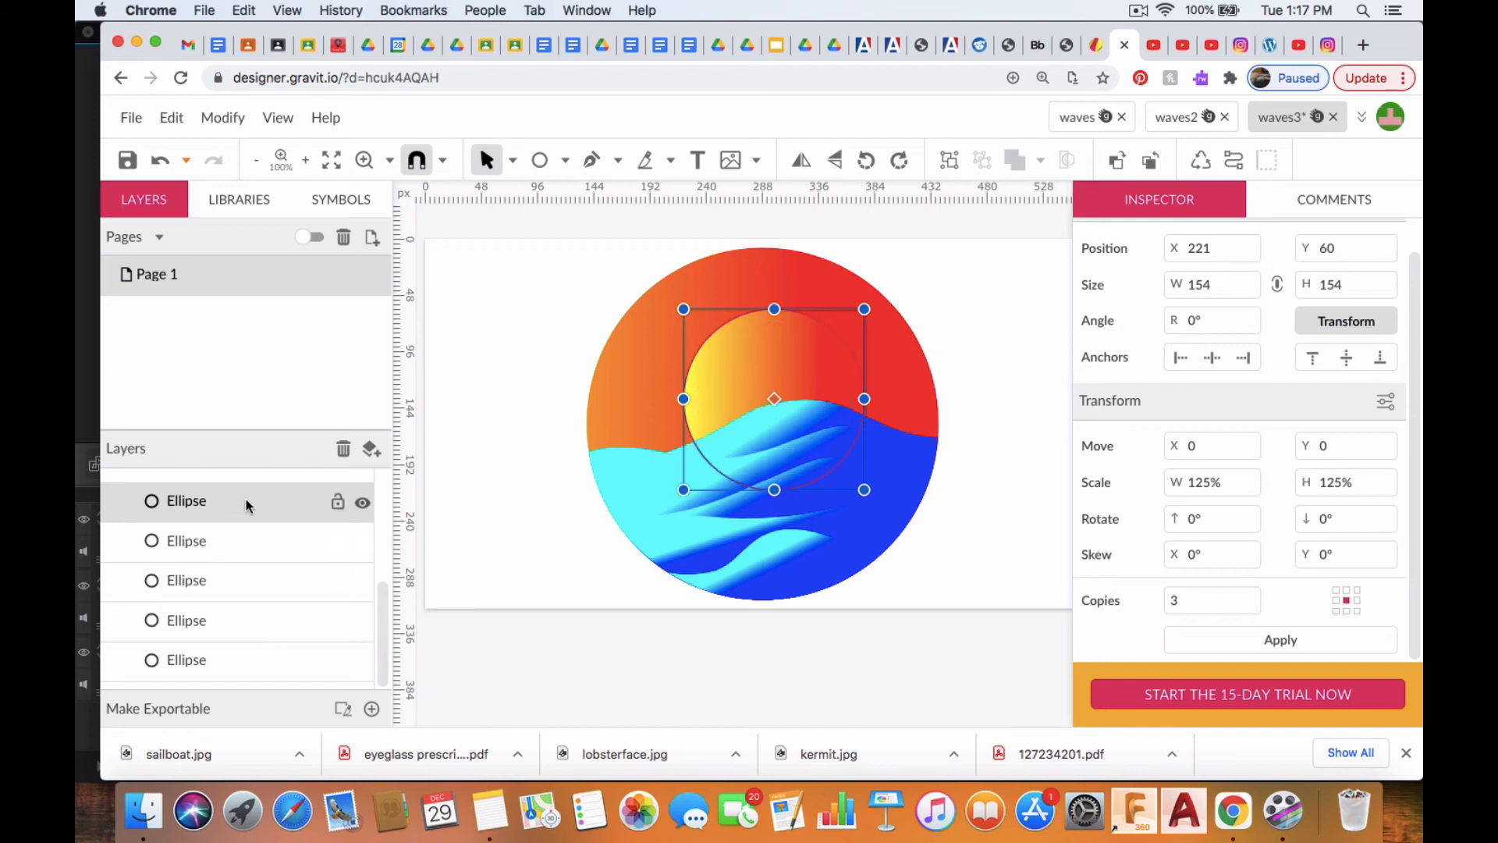
pyautogui.click(233, 619)
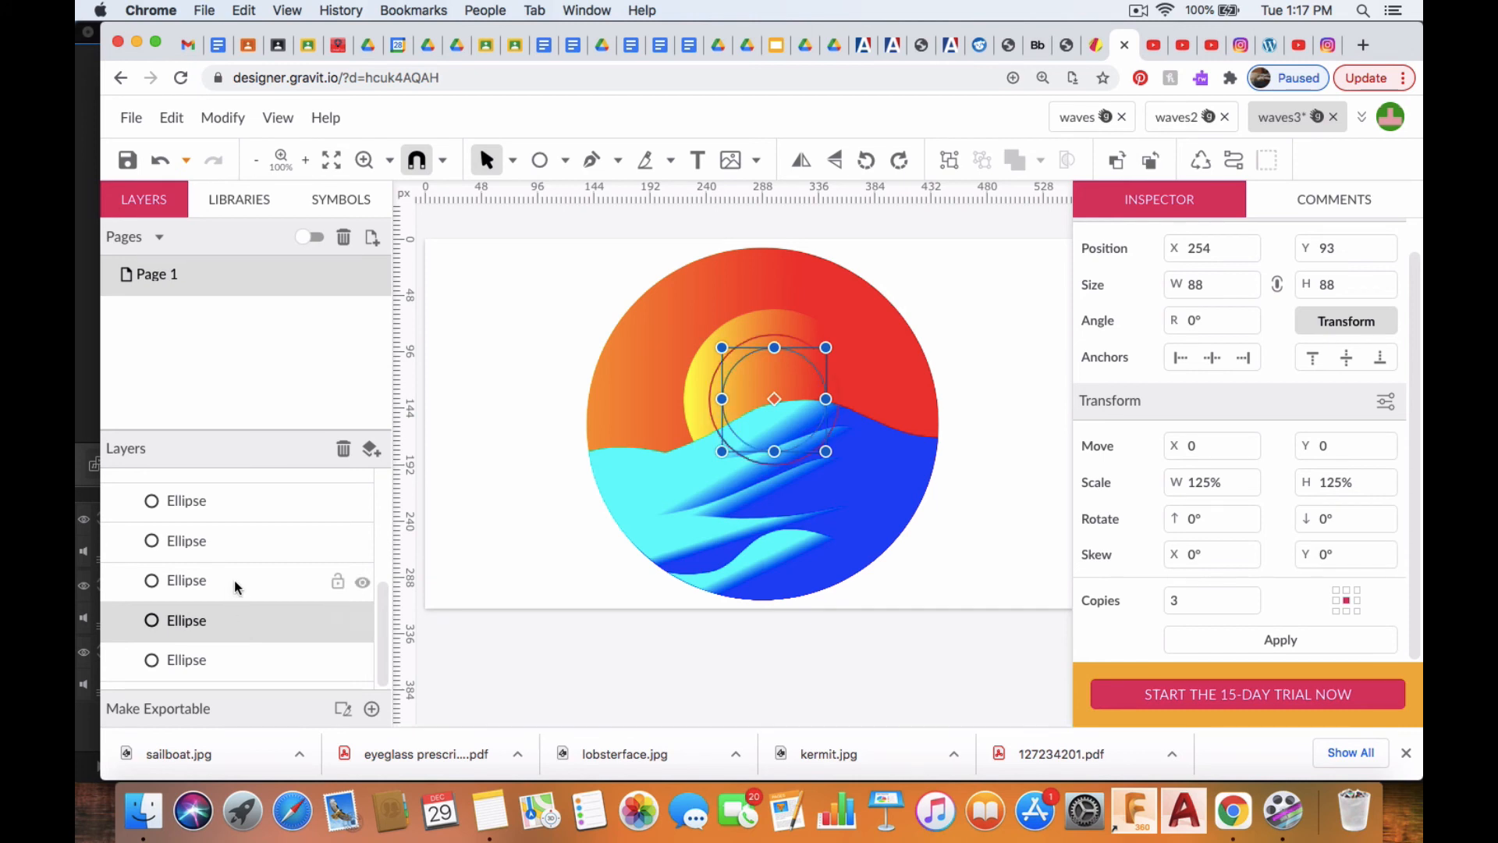
pyautogui.click(237, 586)
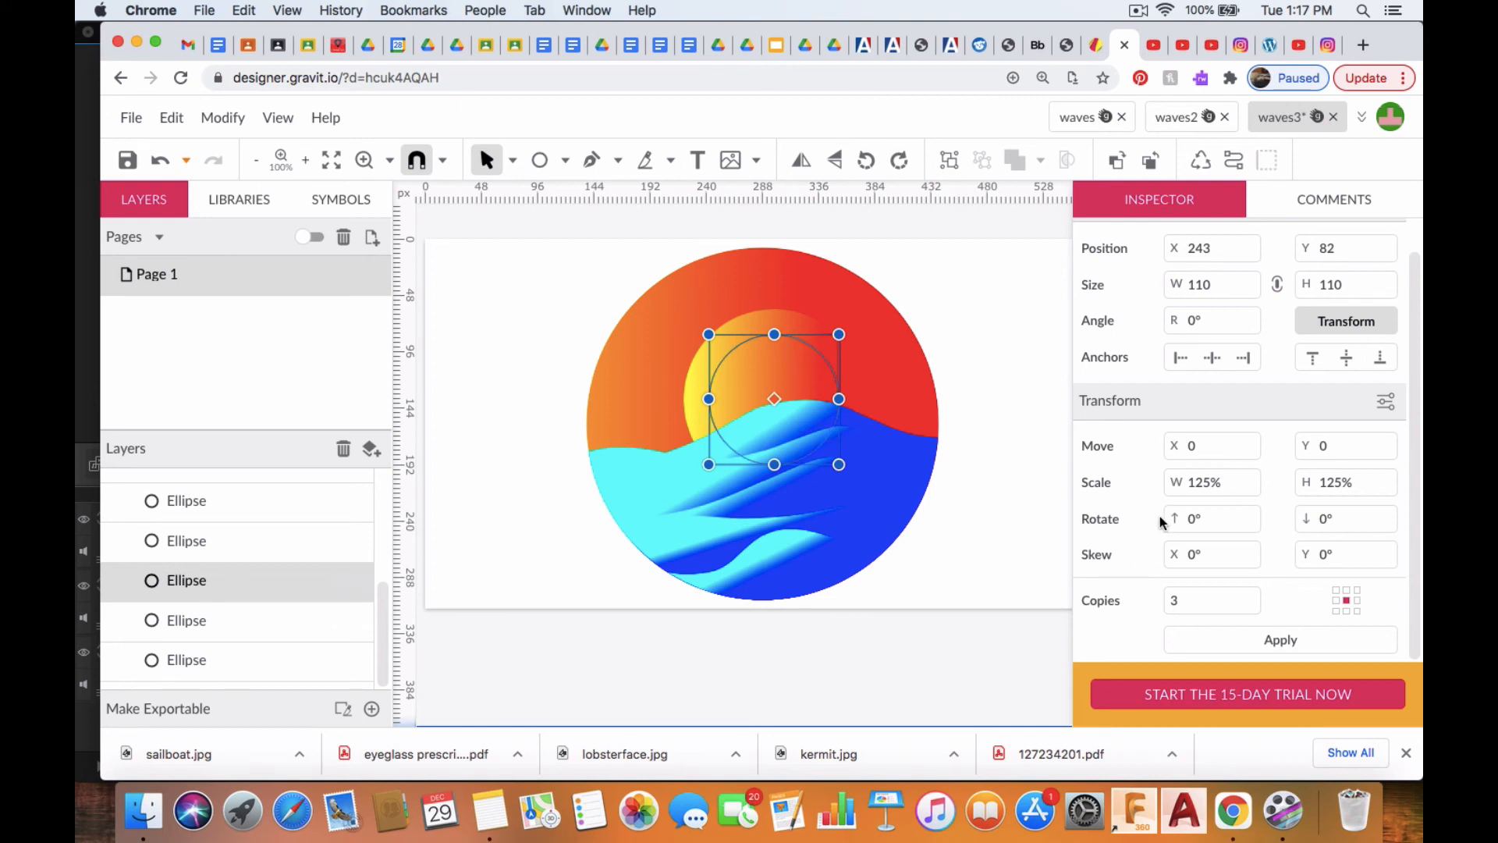
pyautogui.scroll(1, 1252, 351)
pyautogui.scroll(-1, 1251, 343)
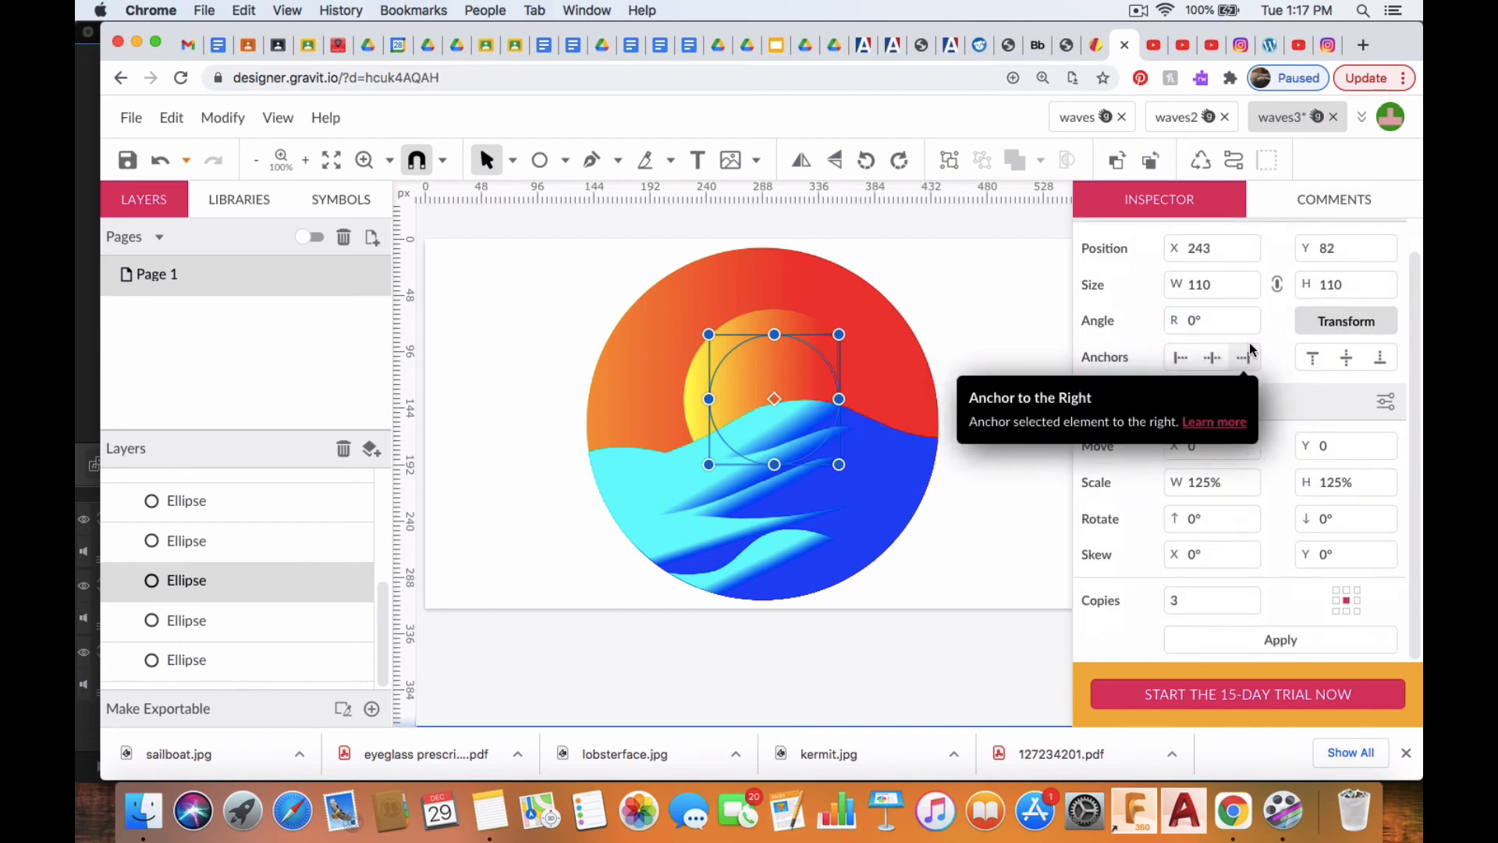
pyautogui.scroll(1, 1251, 349)
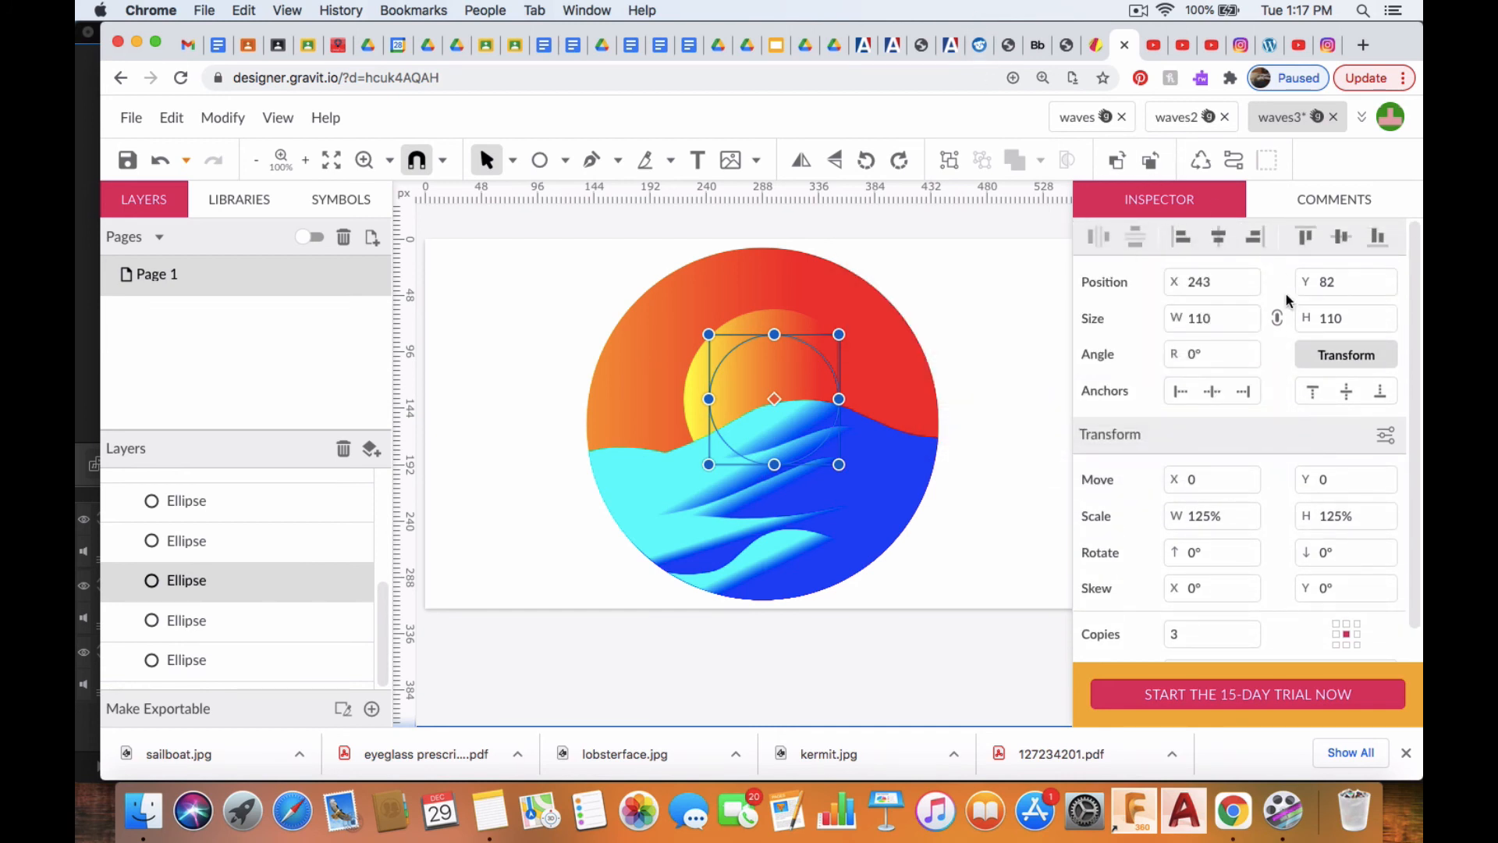
pyautogui.scroll(-1, 1272, 301)
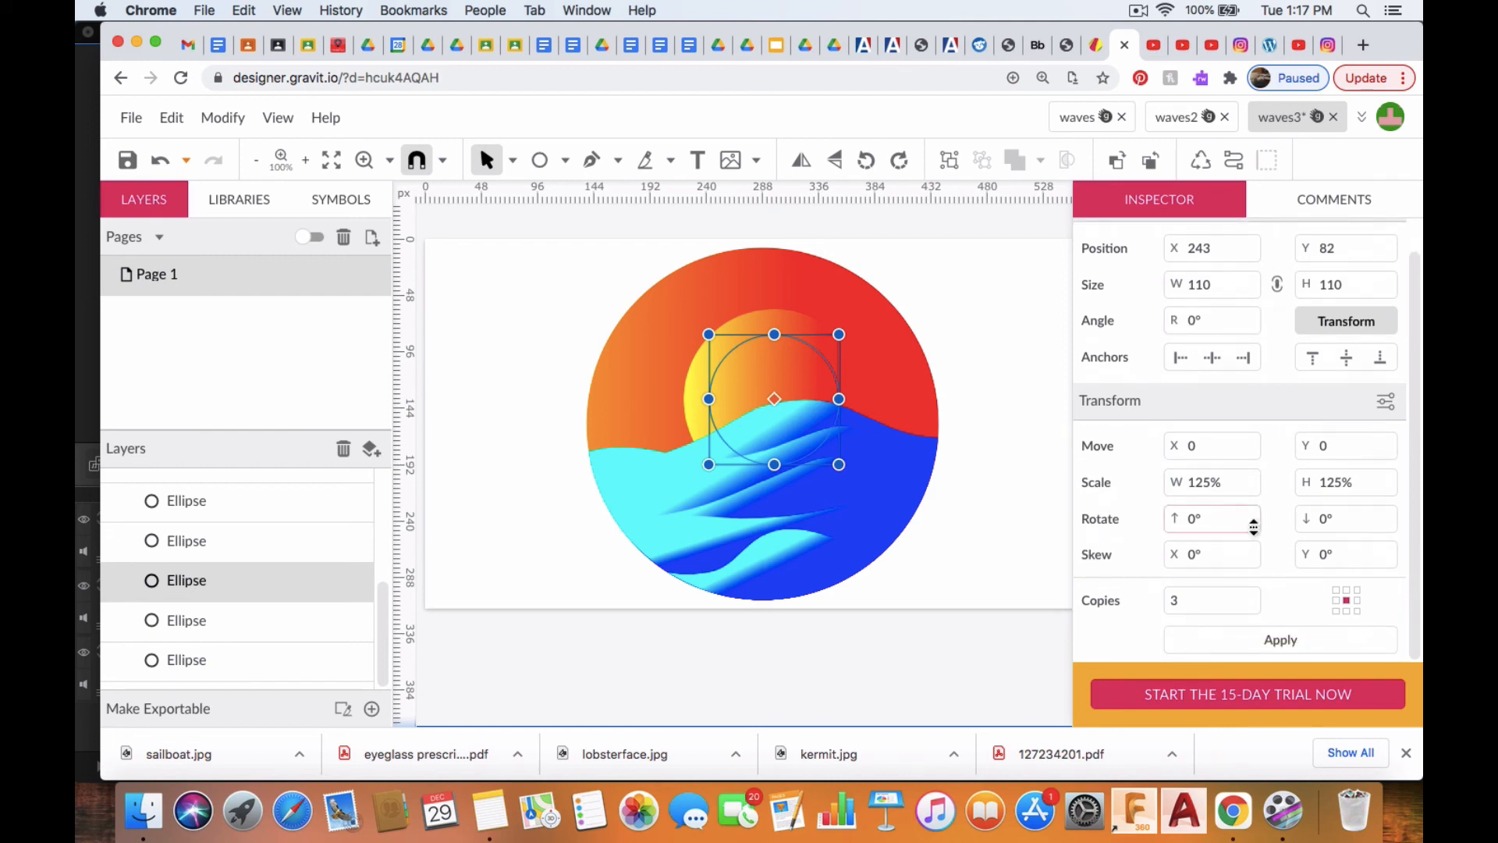
pyautogui.scroll(1, 1253, 527)
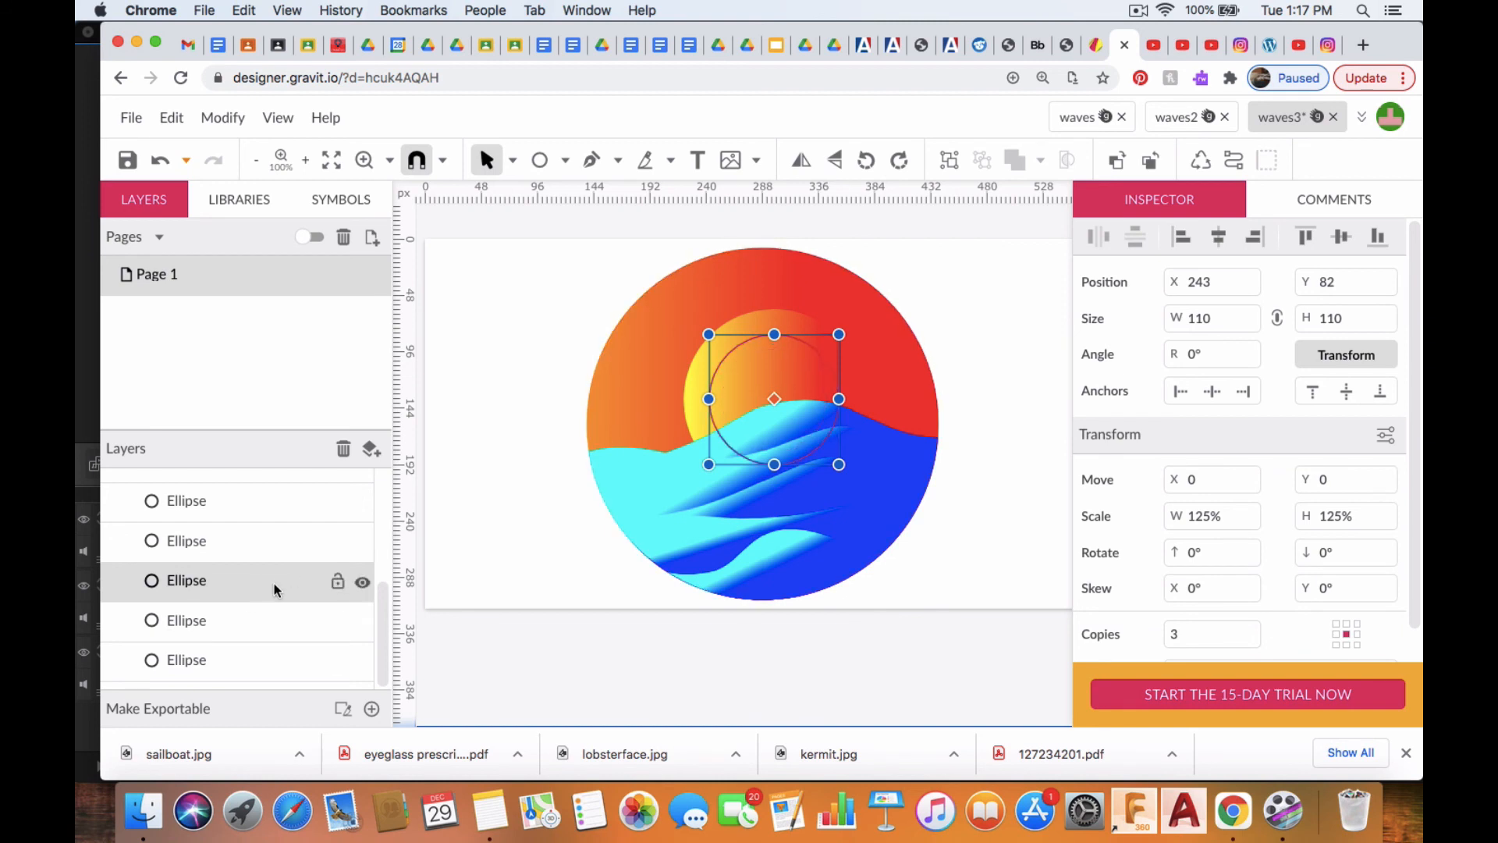
pyautogui.press('Escape')
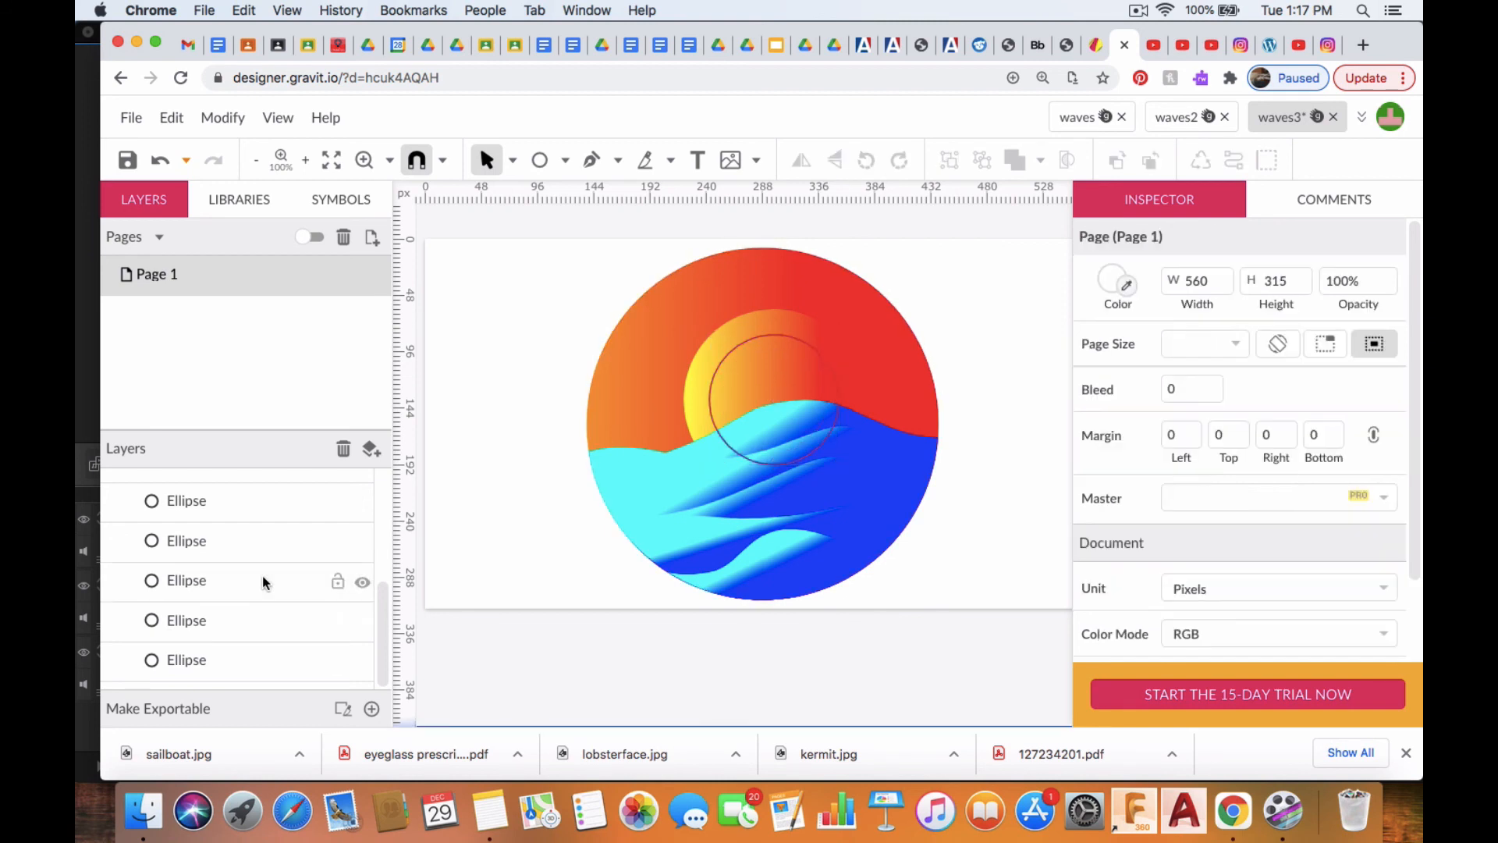
pyautogui.click(262, 581)
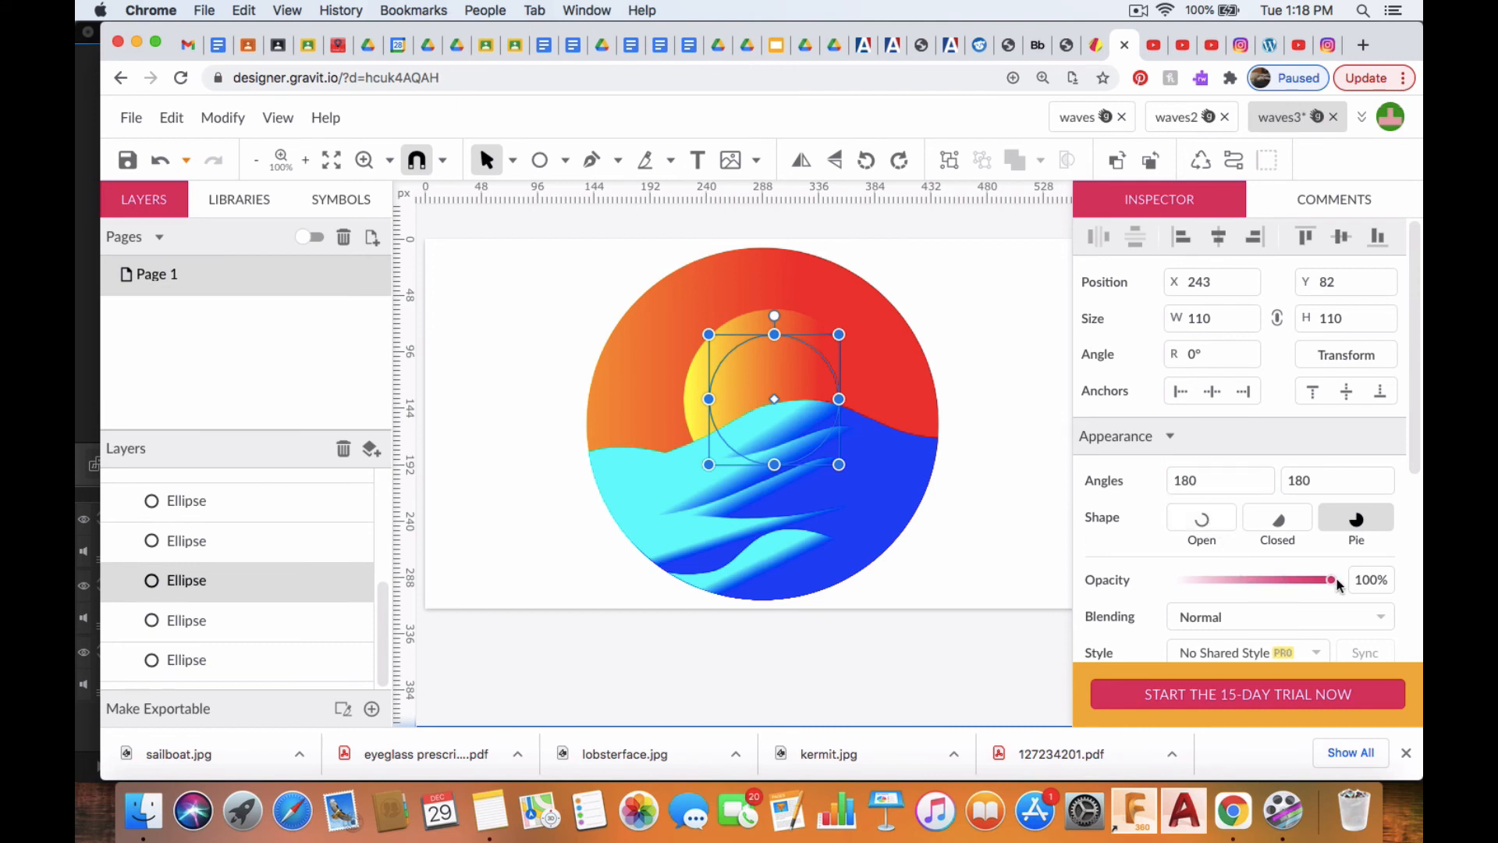
pyautogui.moveTo(1333, 584); pyautogui.dragTo(1291, 583)
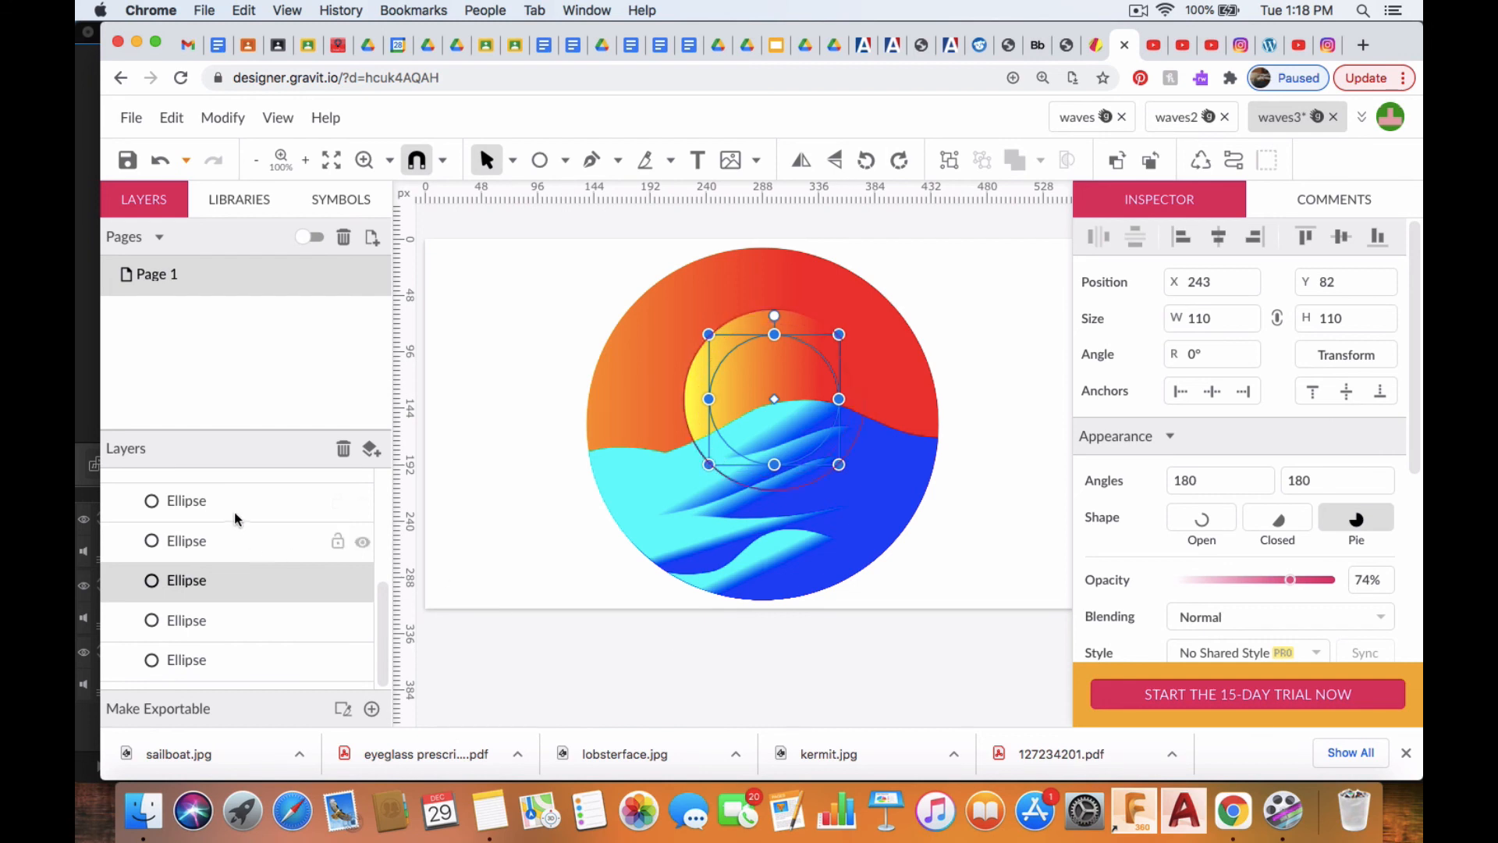
# - Set the opacity of the 132 px sun circle to 50% and the 154 px circle to 25%, and clear the selection
pyautogui.click(245, 543)
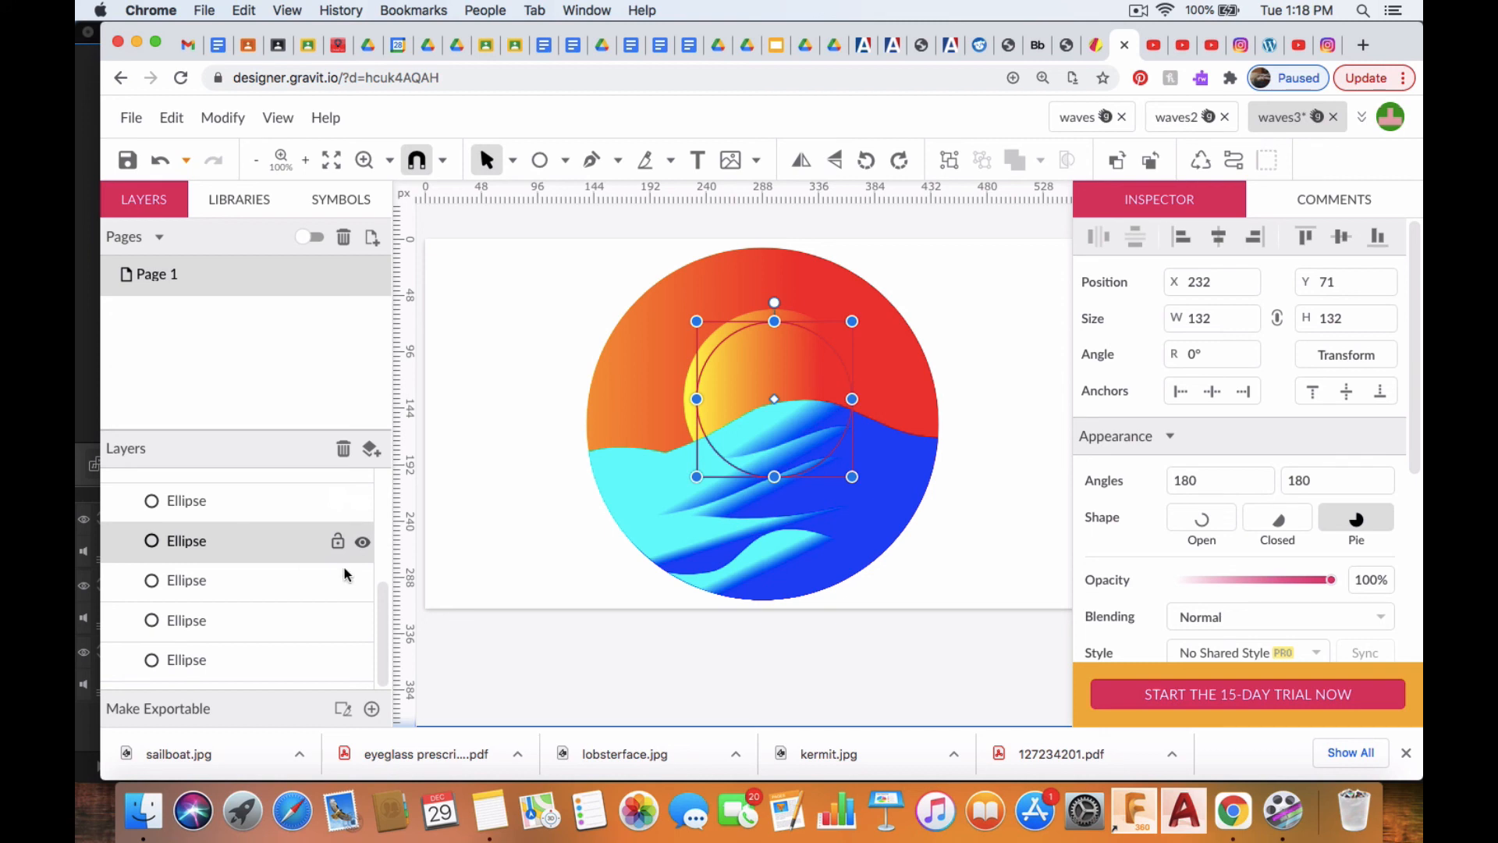
pyautogui.moveTo(1329, 579); pyautogui.dragTo(1252, 583)
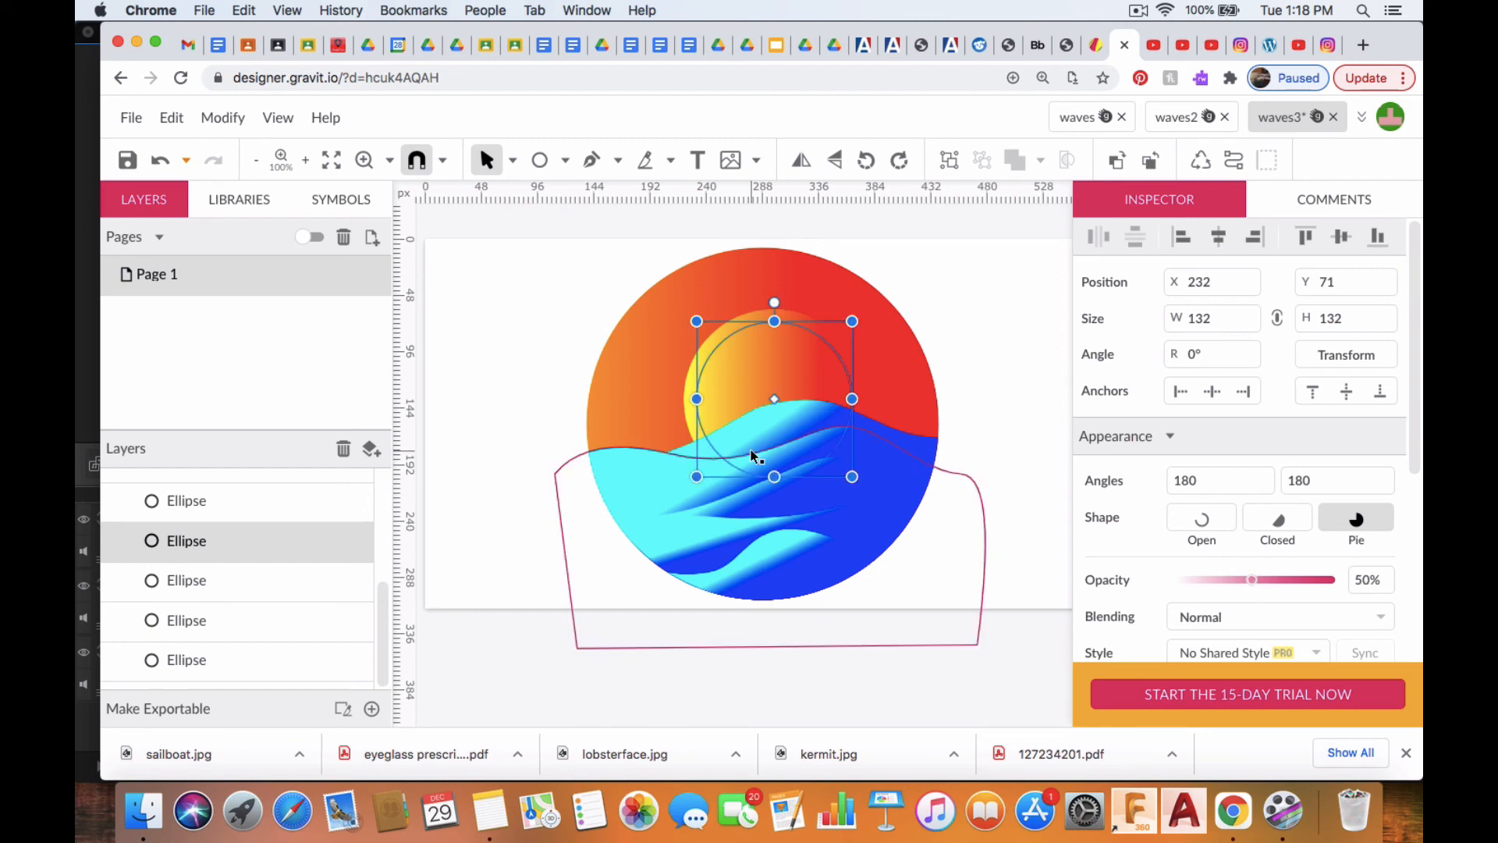
pyautogui.click(260, 501)
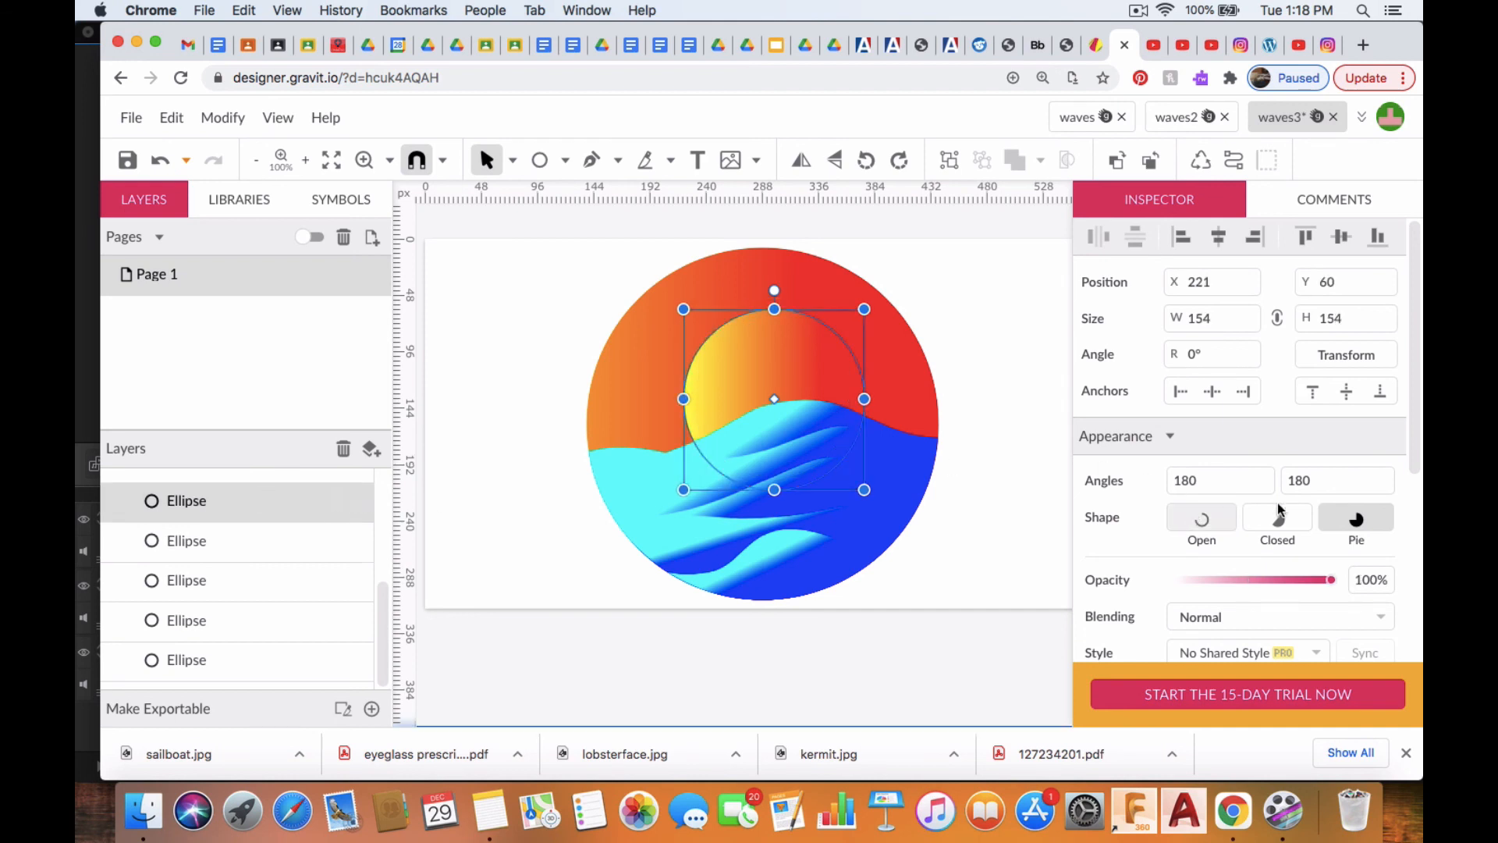
pyautogui.moveTo(1331, 581); pyautogui.dragTo(1210, 586)
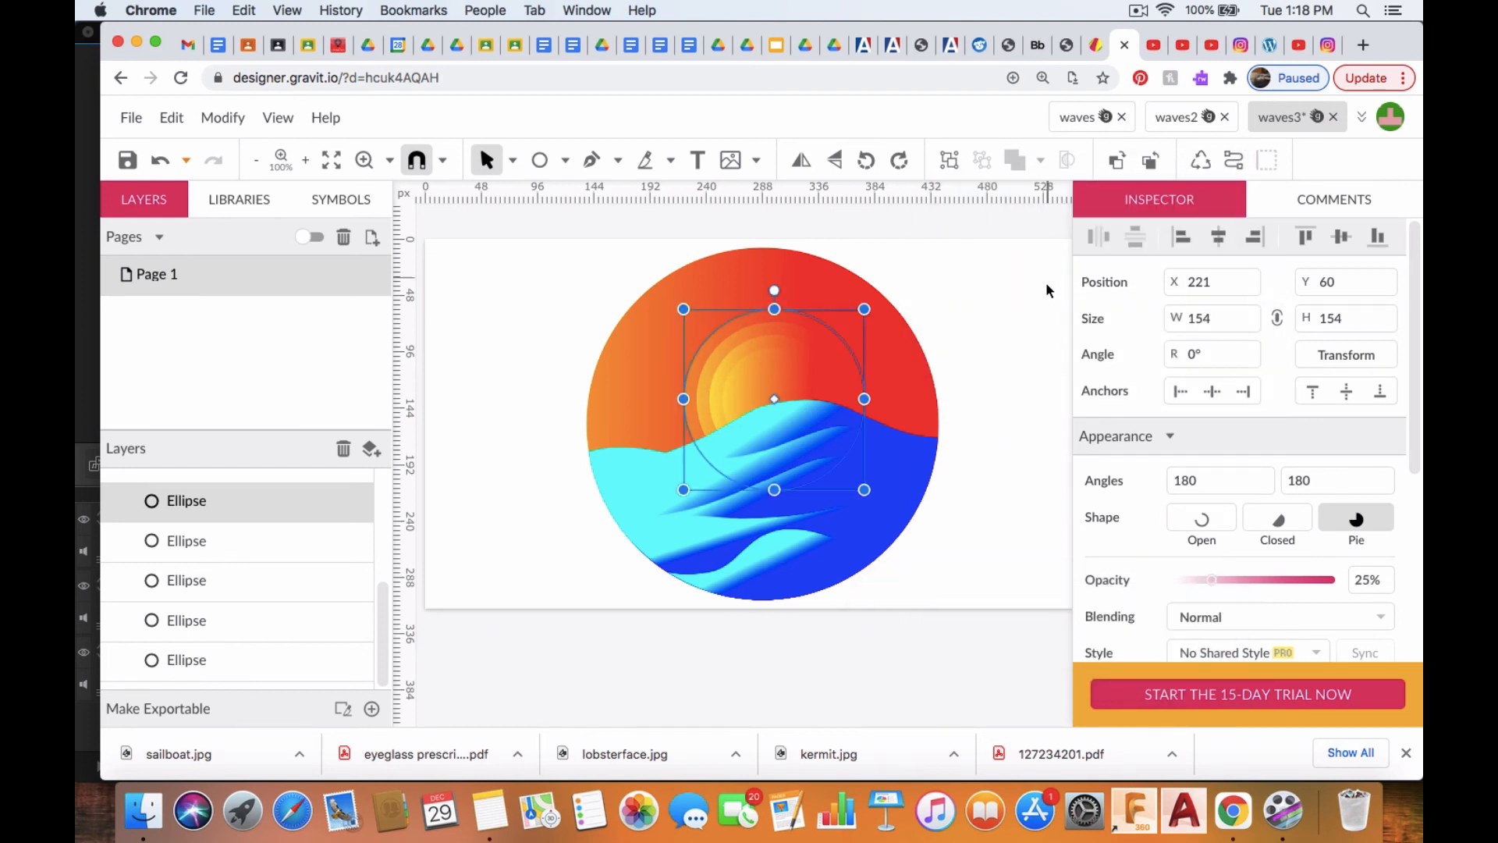
pyautogui.click(944, 310)
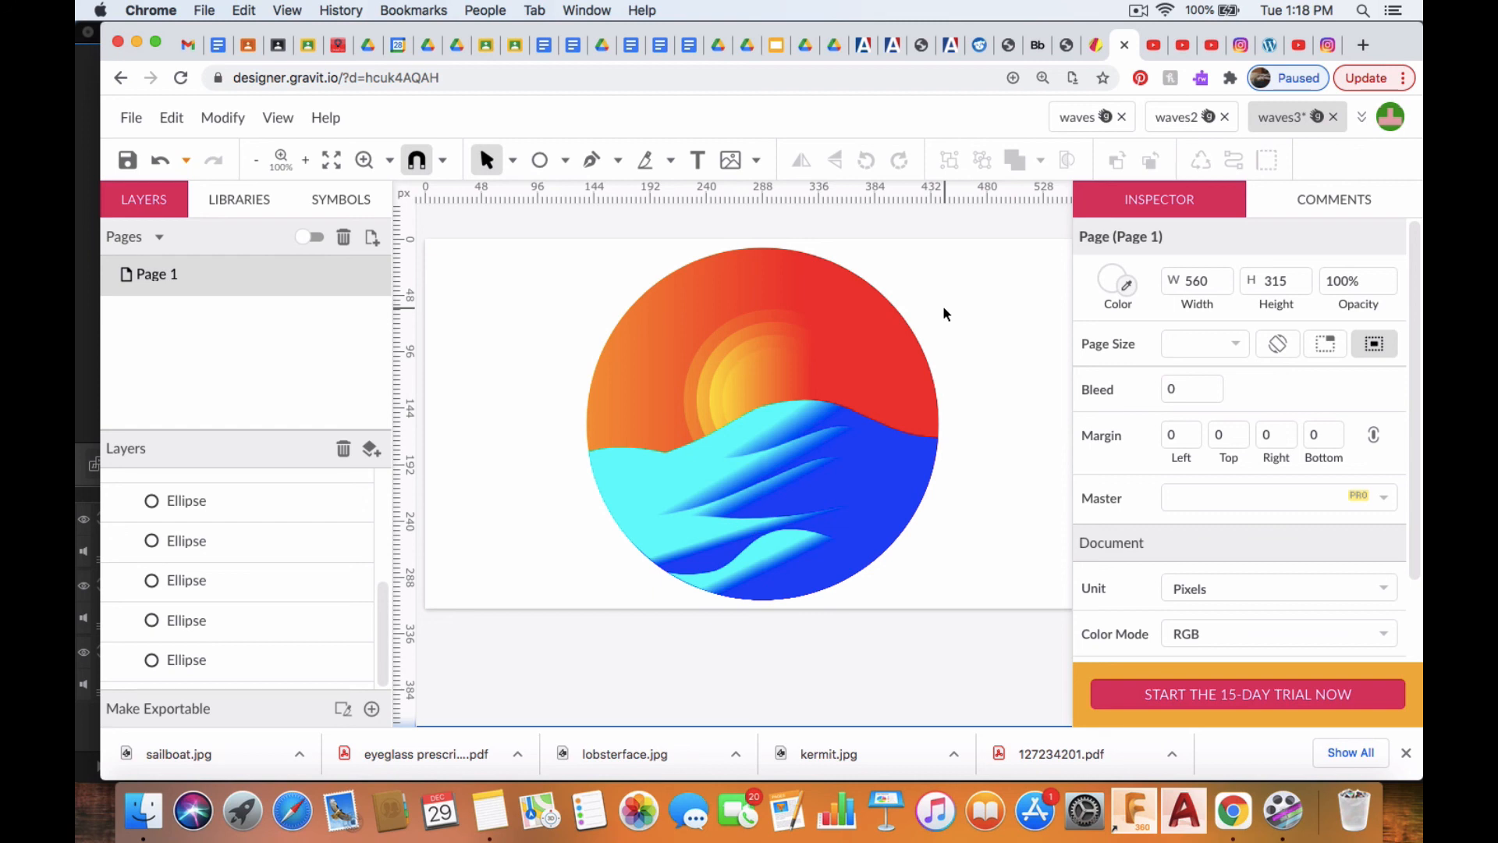
# - Lower the opacity of the lowest, frontmost wave to 74% and of the wave directly behind it to 47%, and clear the selection
pyautogui.click(789, 572)
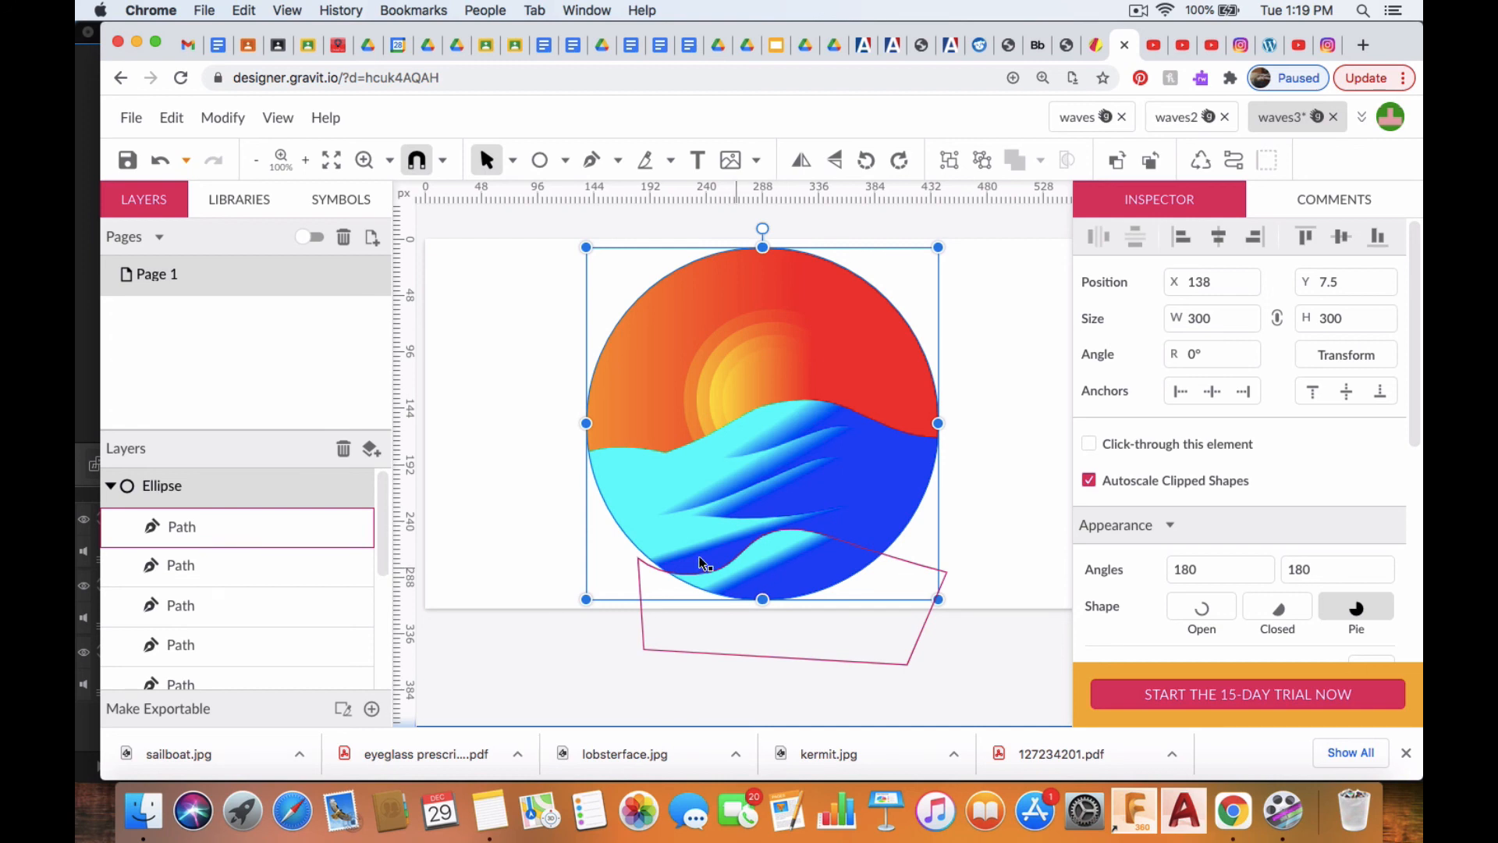
pyautogui.click(226, 522)
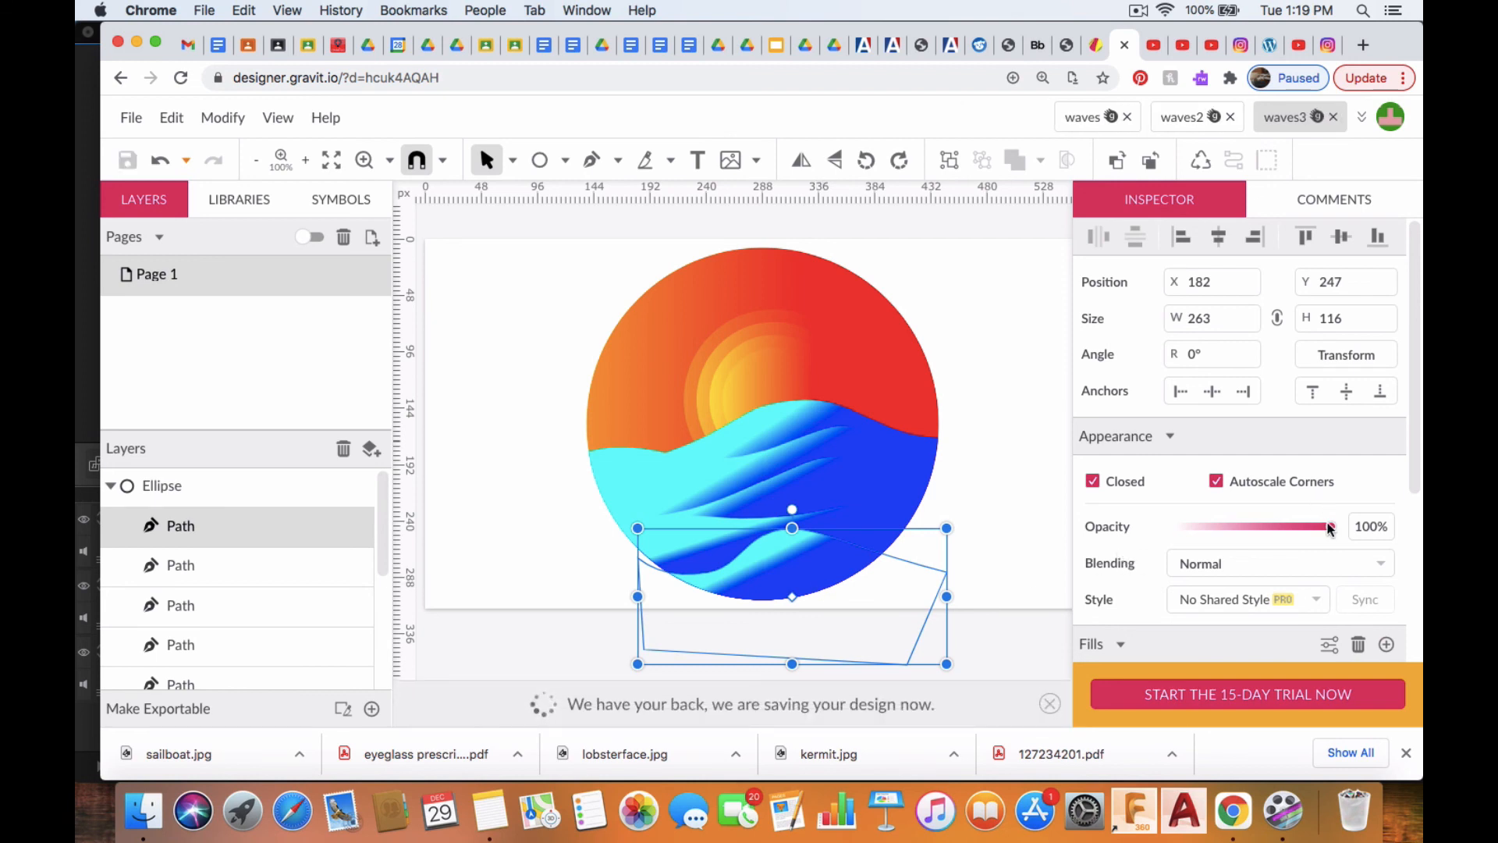
pyautogui.moveTo(1332, 526); pyautogui.dragTo(1291, 540)
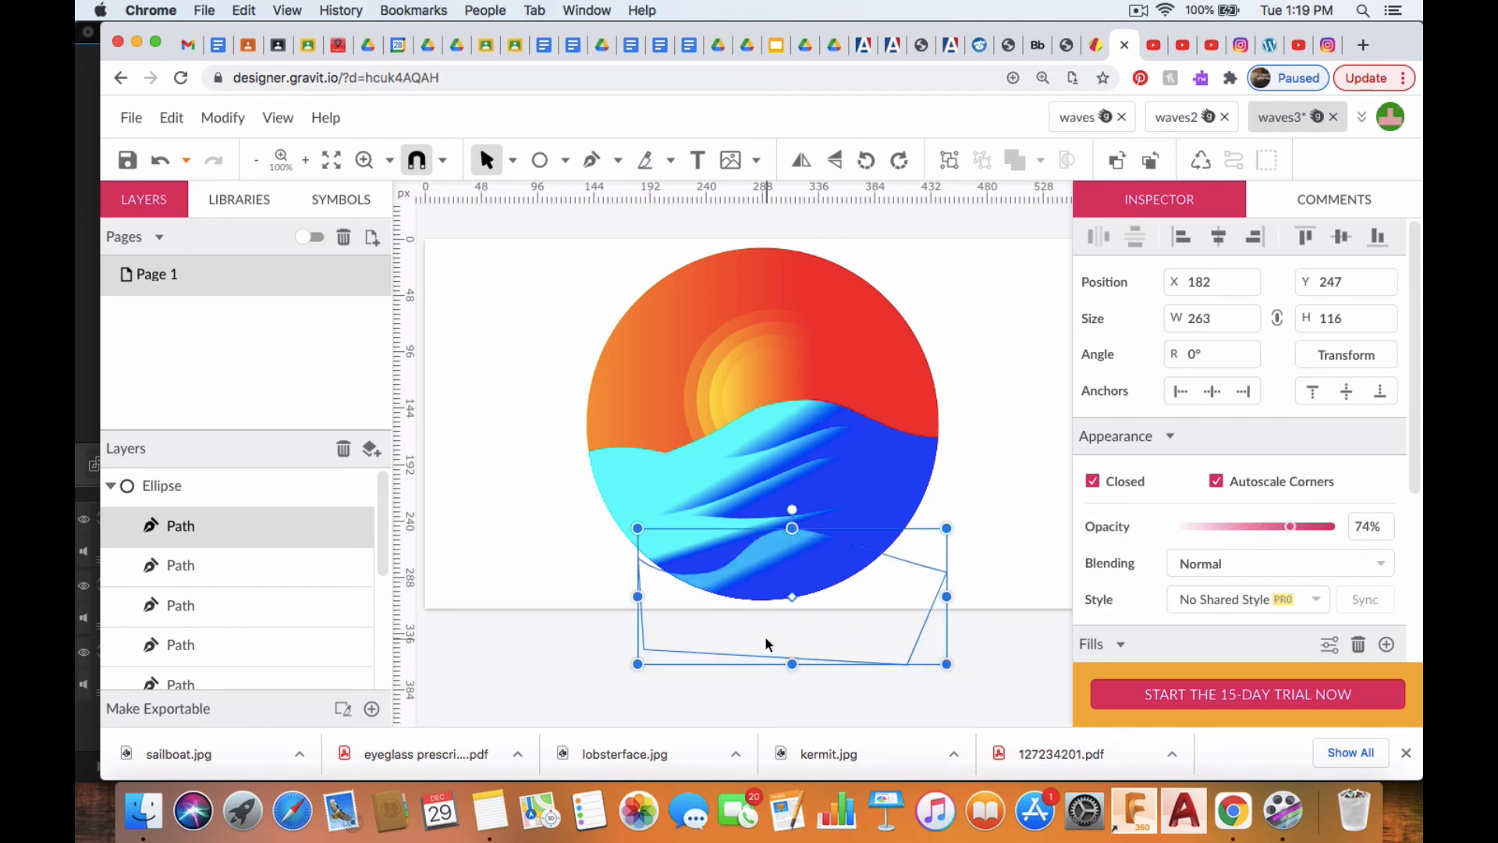
pyautogui.click(274, 569)
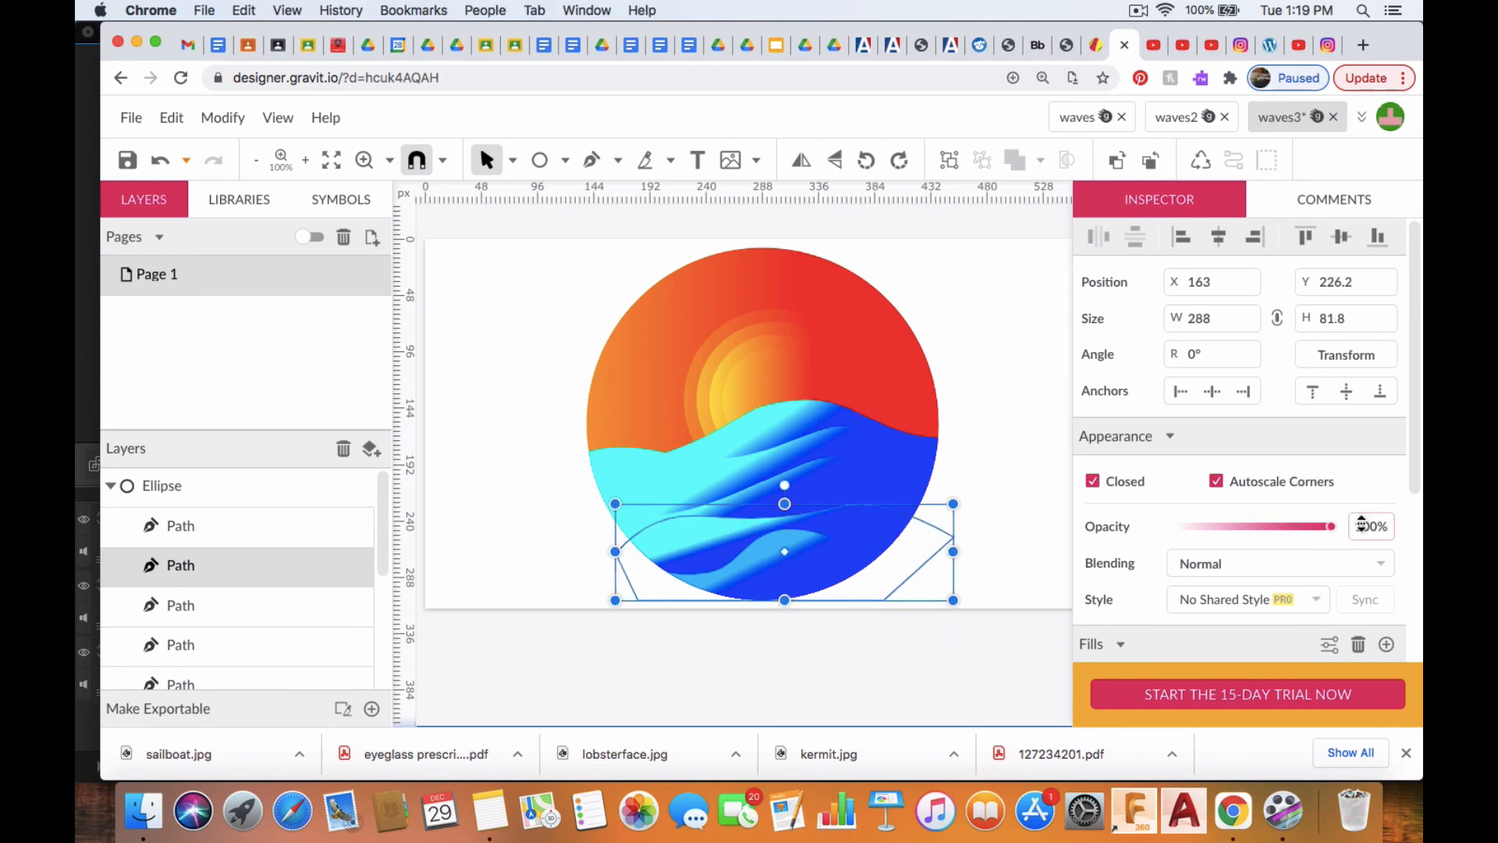
pyautogui.moveTo(1330, 526); pyautogui.dragTo(1248, 528)
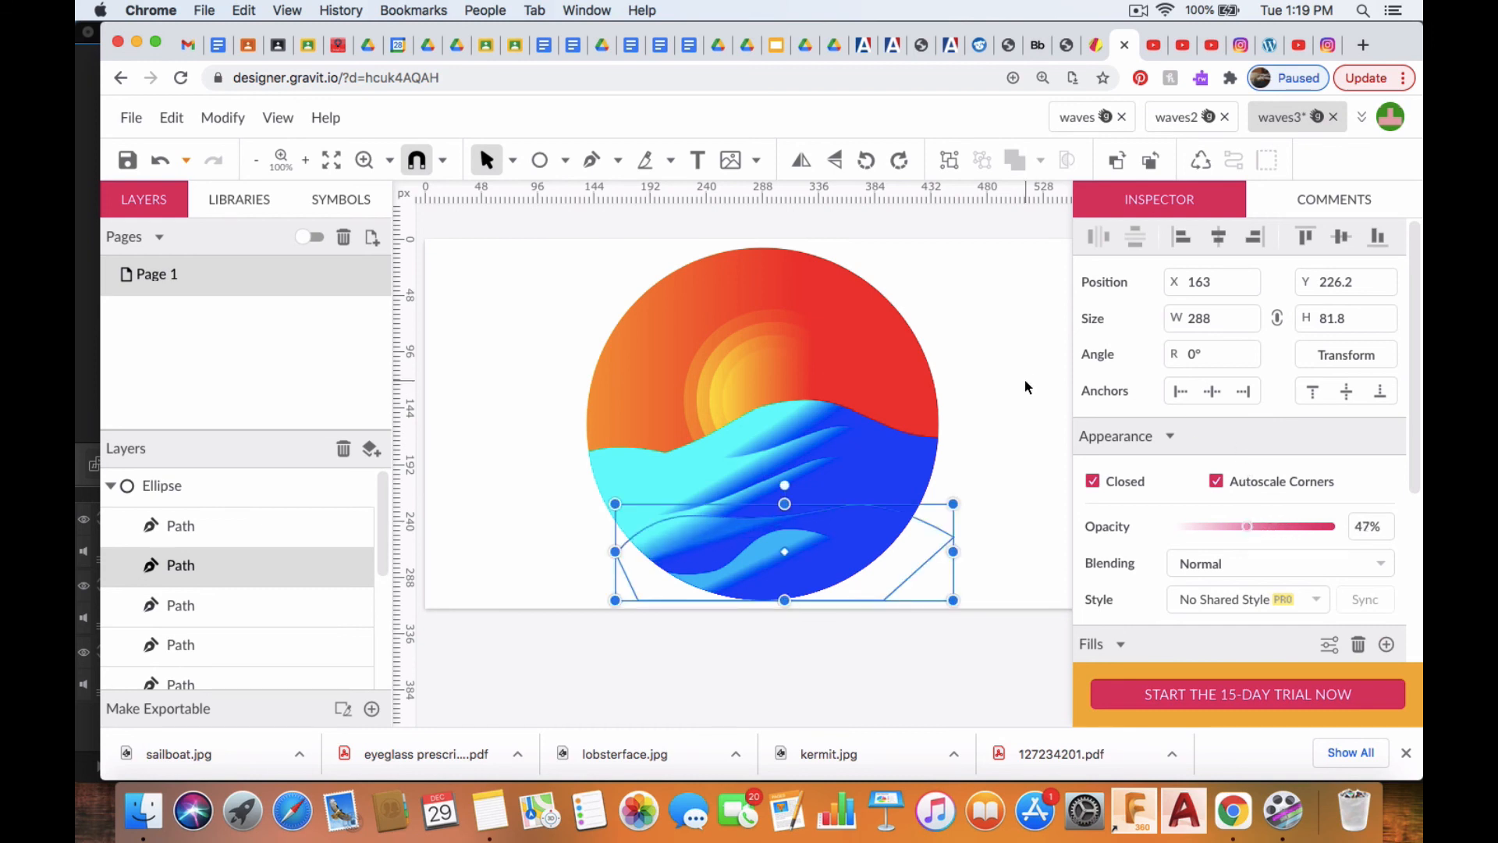
pyautogui.click(1007, 398)
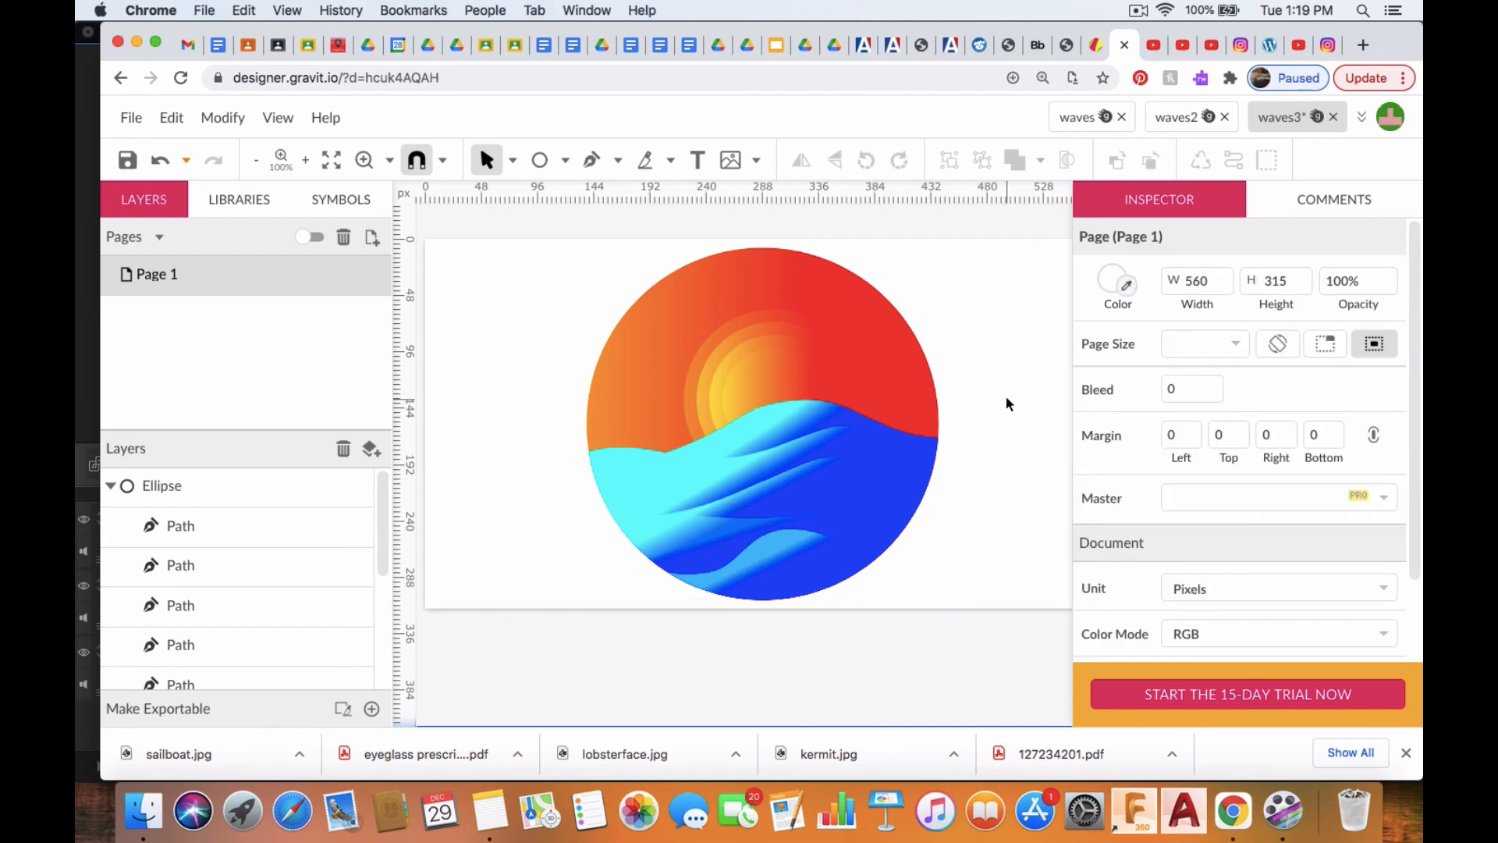